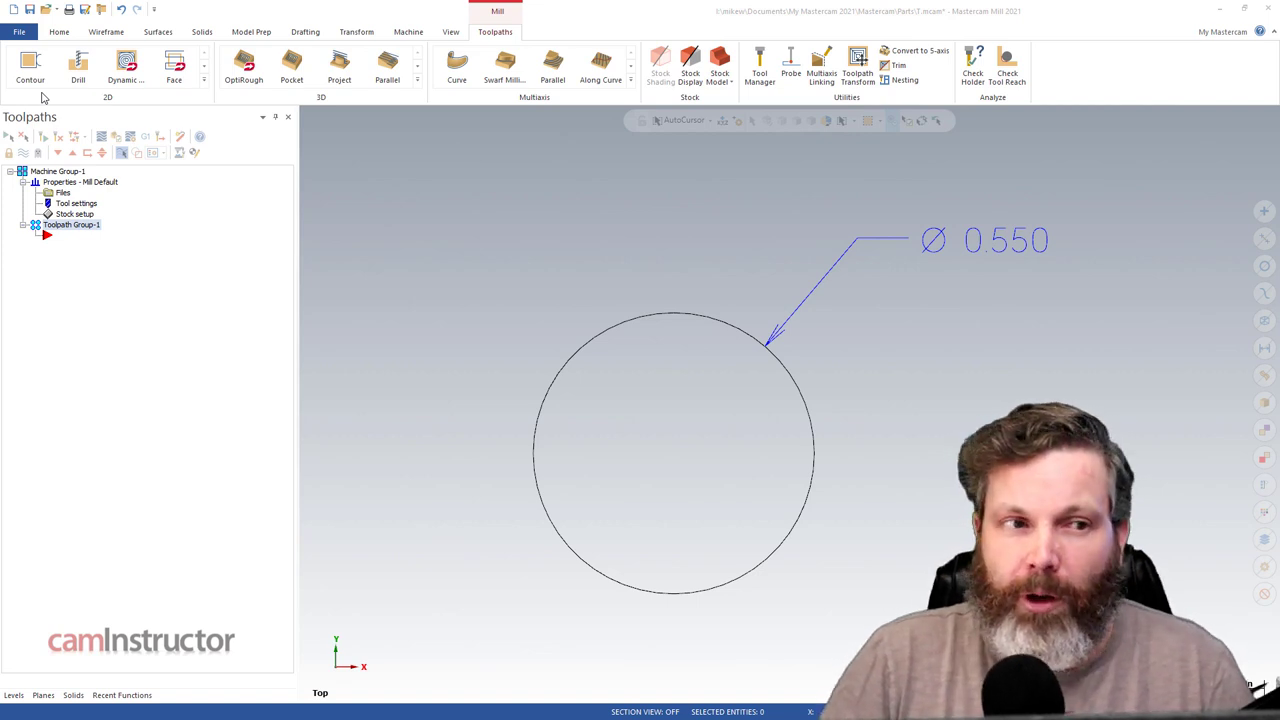
Step: Start a 2D Contour toolpath using the 0.550 diameter circle as its chain
{"action": "left_click", "coordinate": [35, 70]}
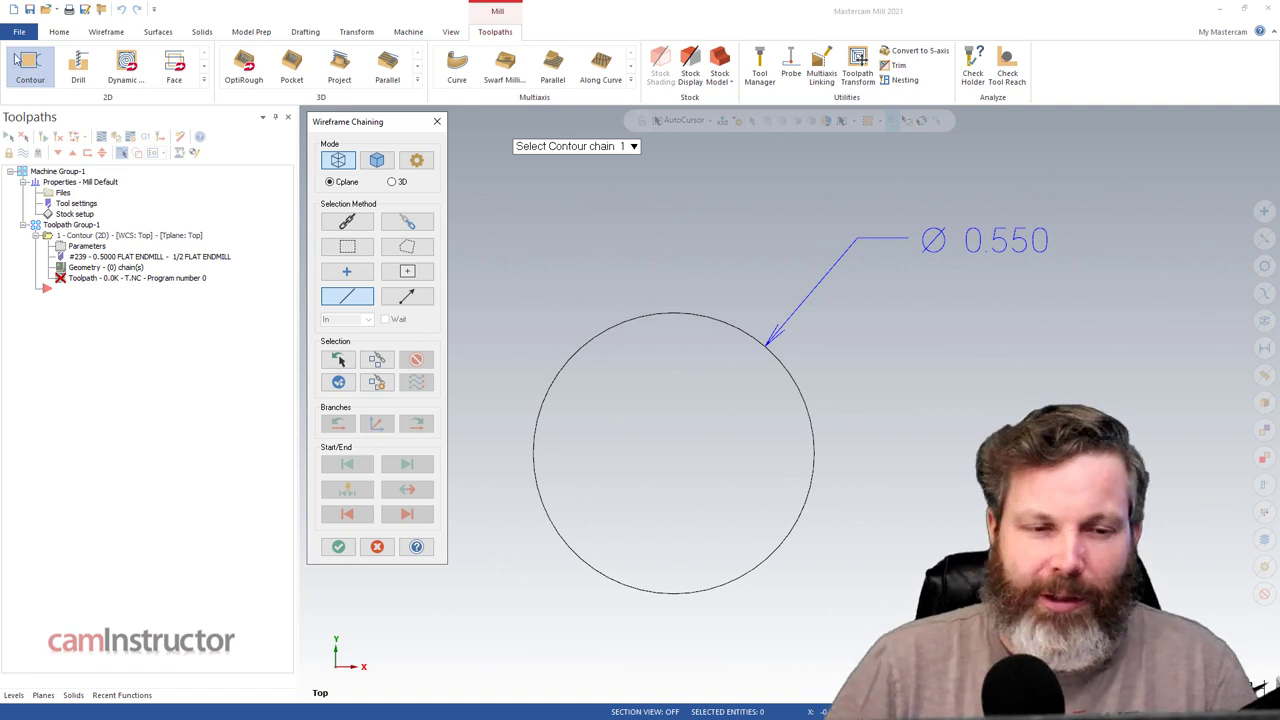
{"action": "left_click", "coordinate": [809, 466]}
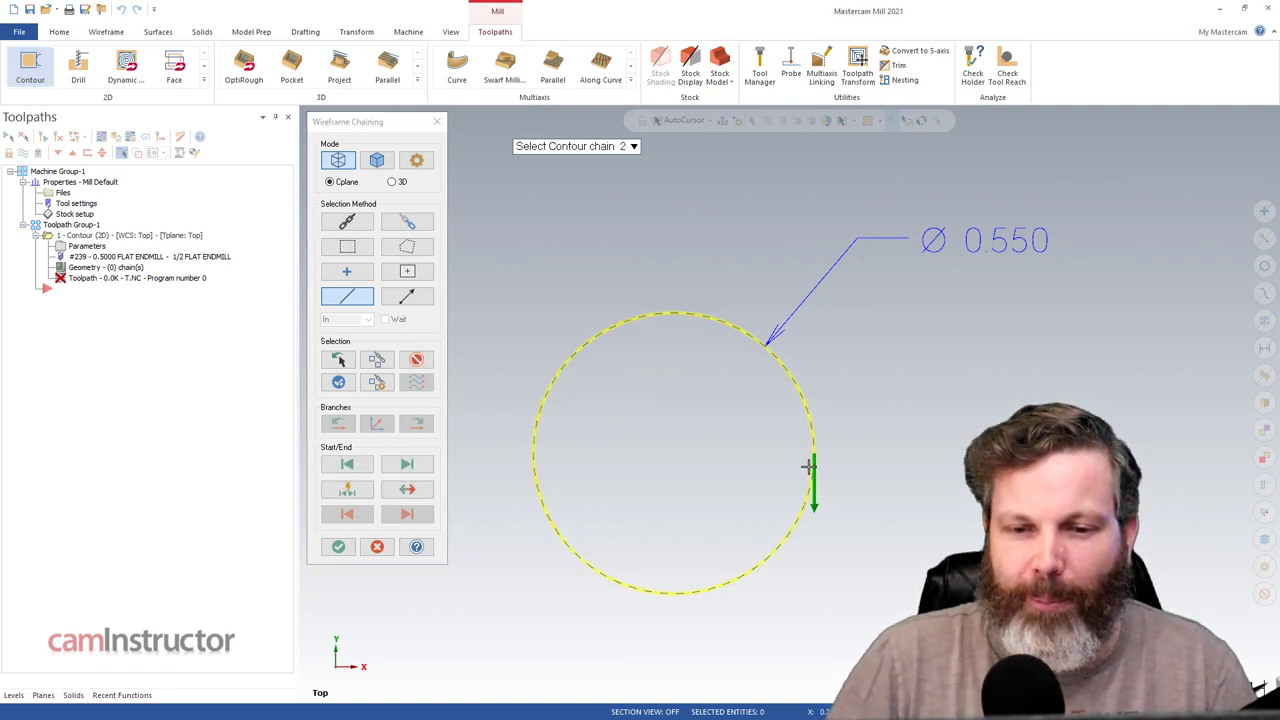
{"action": "left_click", "coordinate": [338, 546]}
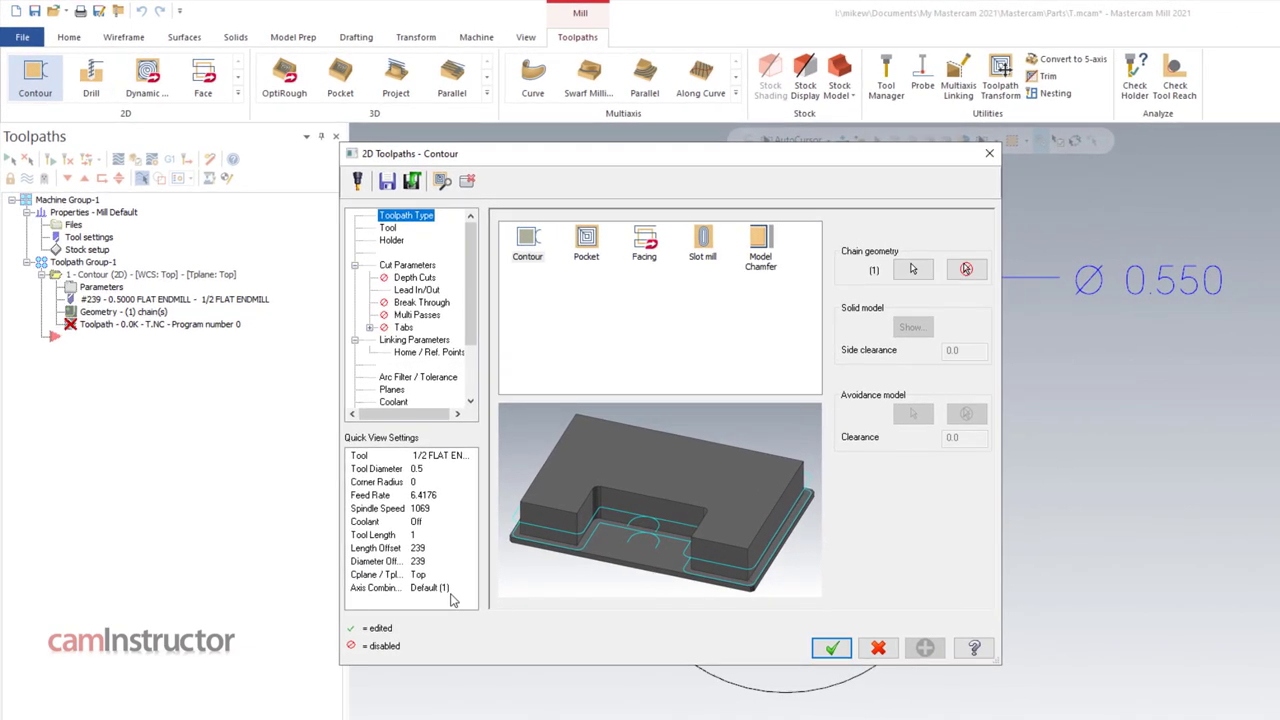
Step: Set the 1/2 flat endmill's feed rate to 30 and plunge rate to 100, and enable Rapid Retract
{"action": "left_click", "coordinate": [388, 229]}
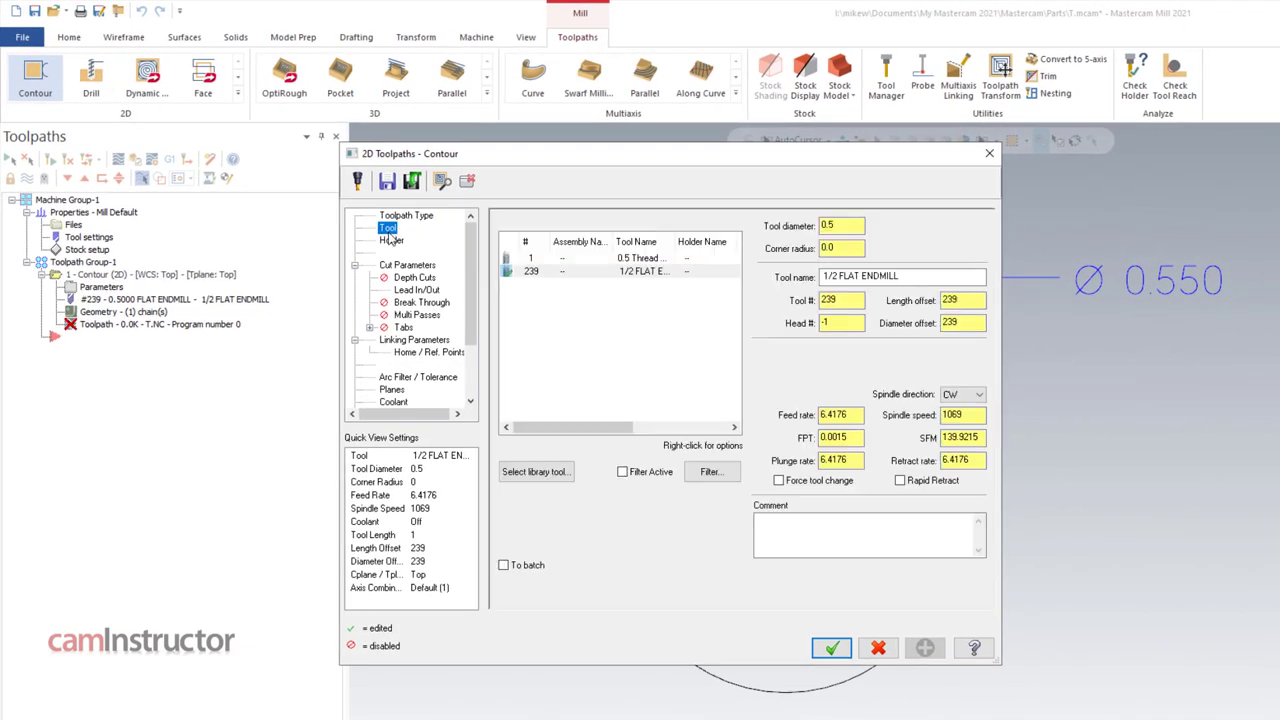
{"action": "left_click", "coordinate": [857, 416]}
{"action": "double_click", "coordinate": [857, 416]}
{"action": "type", "text": "30"}
{"action": "key", "text": "Tab"}
{"action": "key", "text": "Tab"}
{"action": "key", "text": "Tab"}
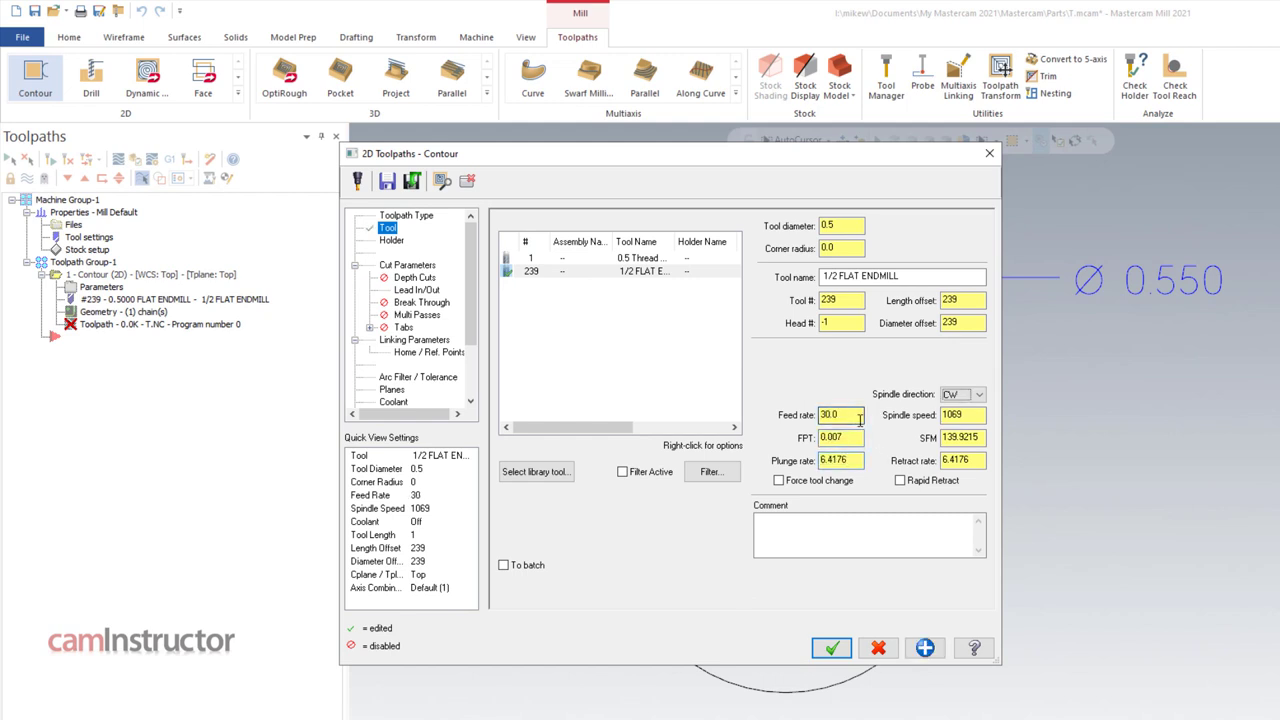
{"action": "double_click", "coordinate": [840, 460]}
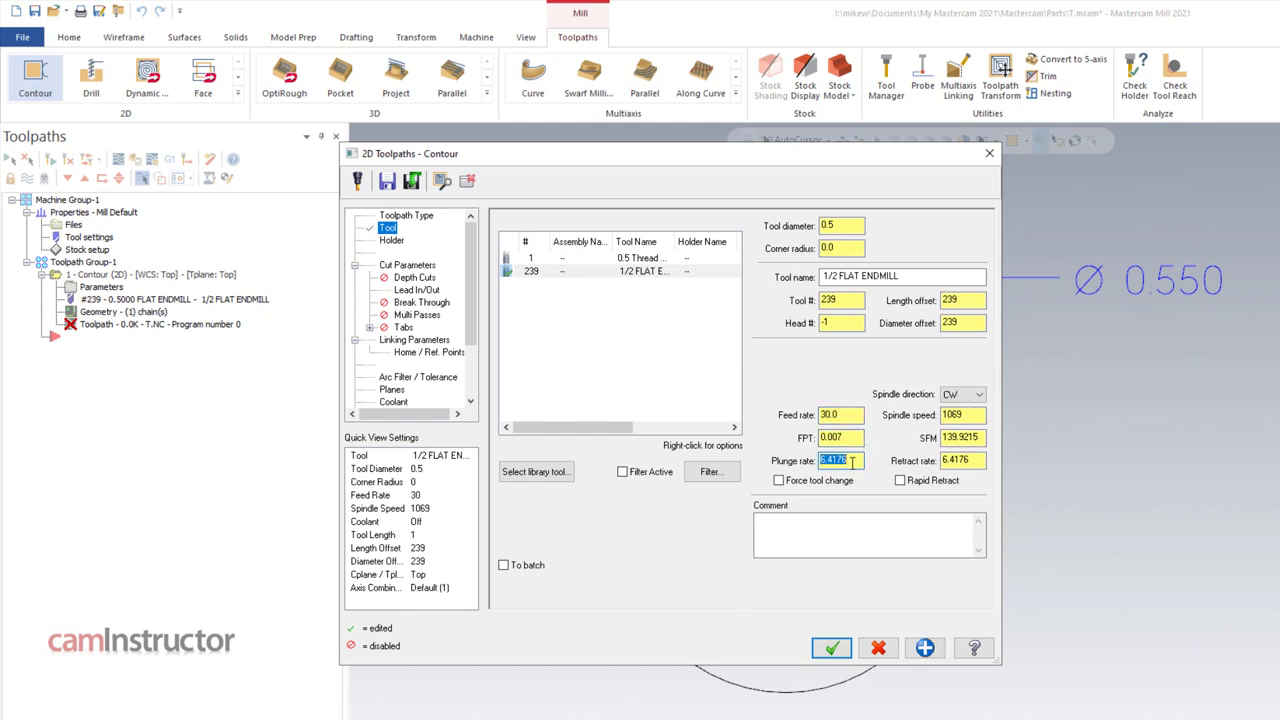
{"action": "type", "text": "100"}
{"action": "key", "text": "Tab"}
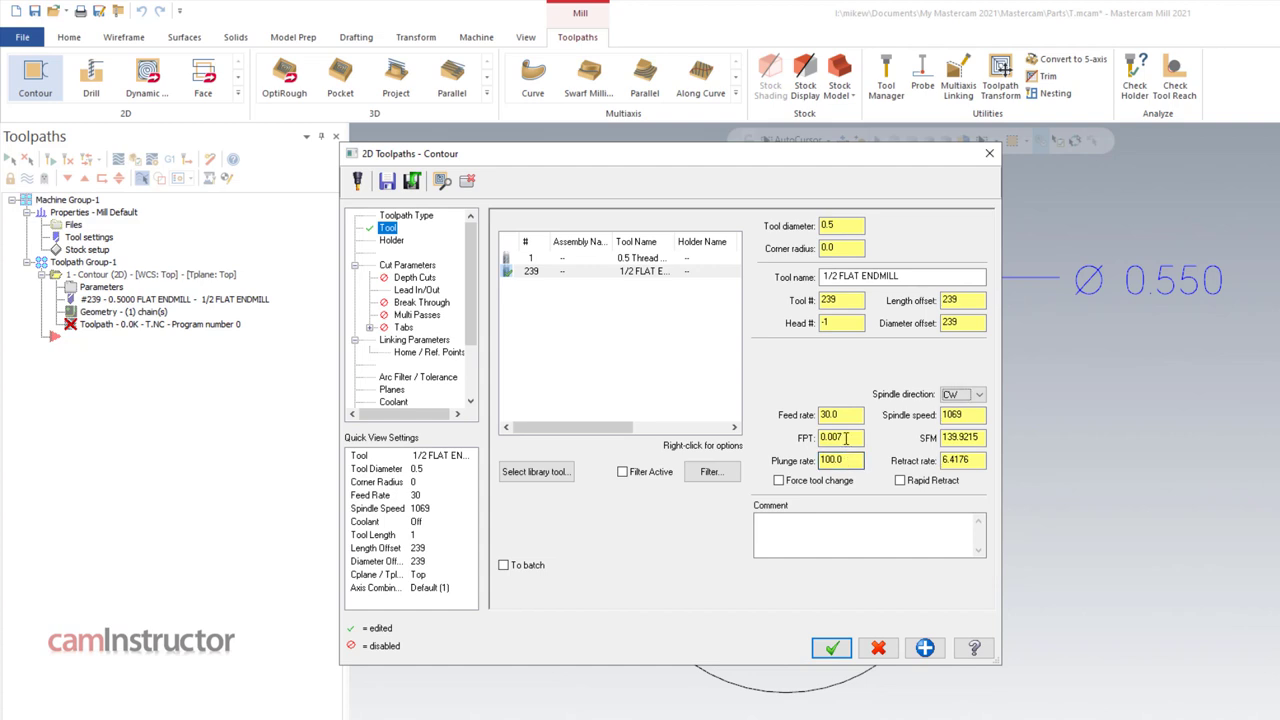
{"action": "left_click", "coordinate": [901, 481]}
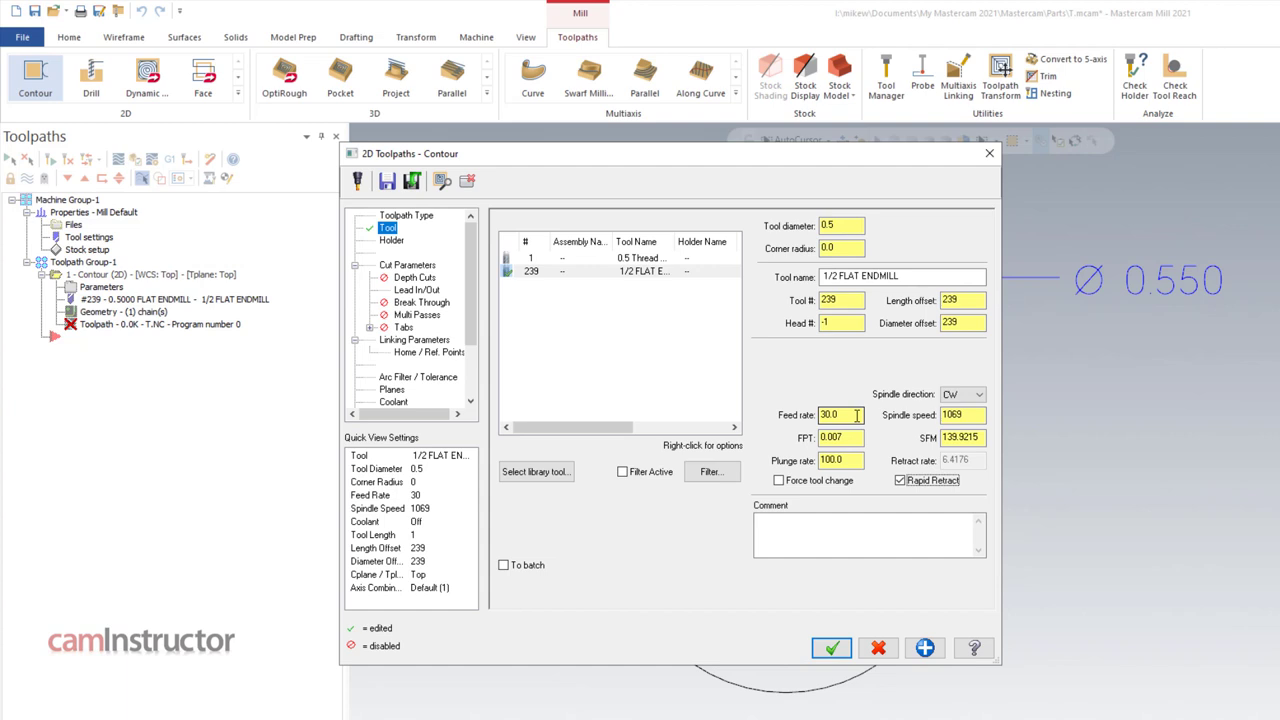
Step: Set the lead-in entry line length and arc radius to 4% each, and copy the entry values to the exit
{"action": "left_click", "coordinate": [410, 266]}
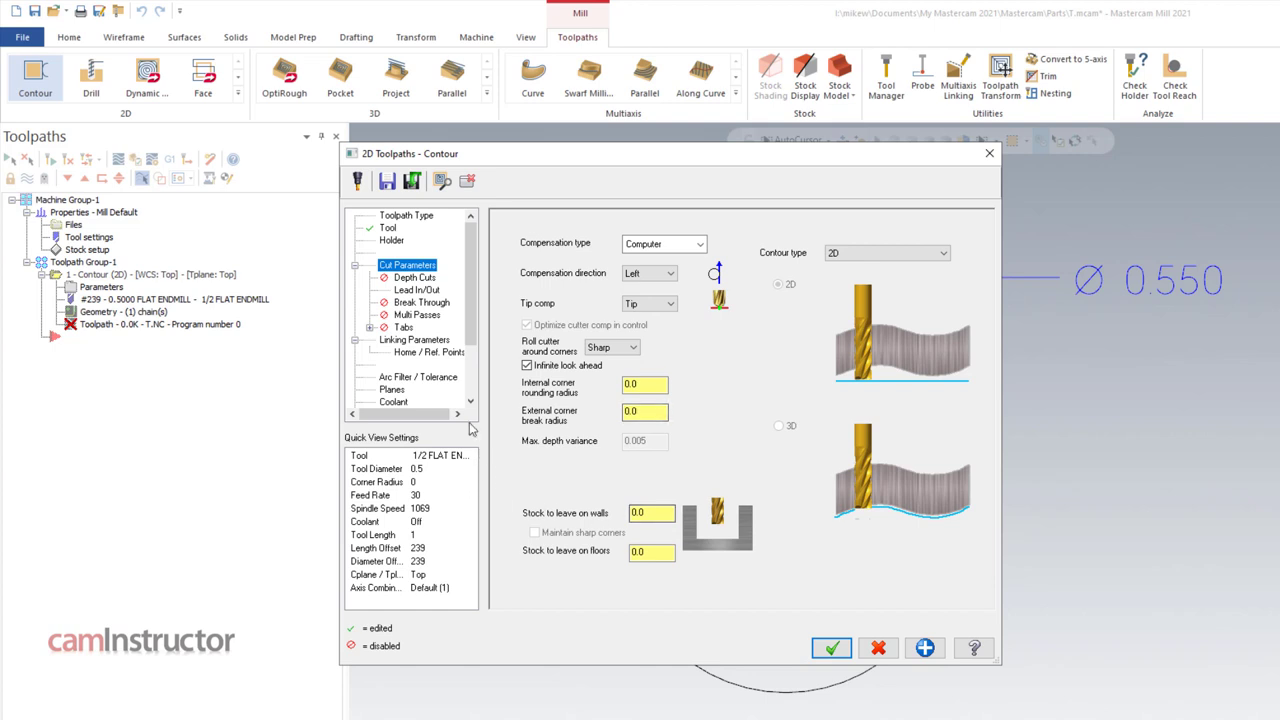
{"action": "left_click", "coordinate": [416, 289]}
{"action": "double_click", "coordinate": [601, 295]}
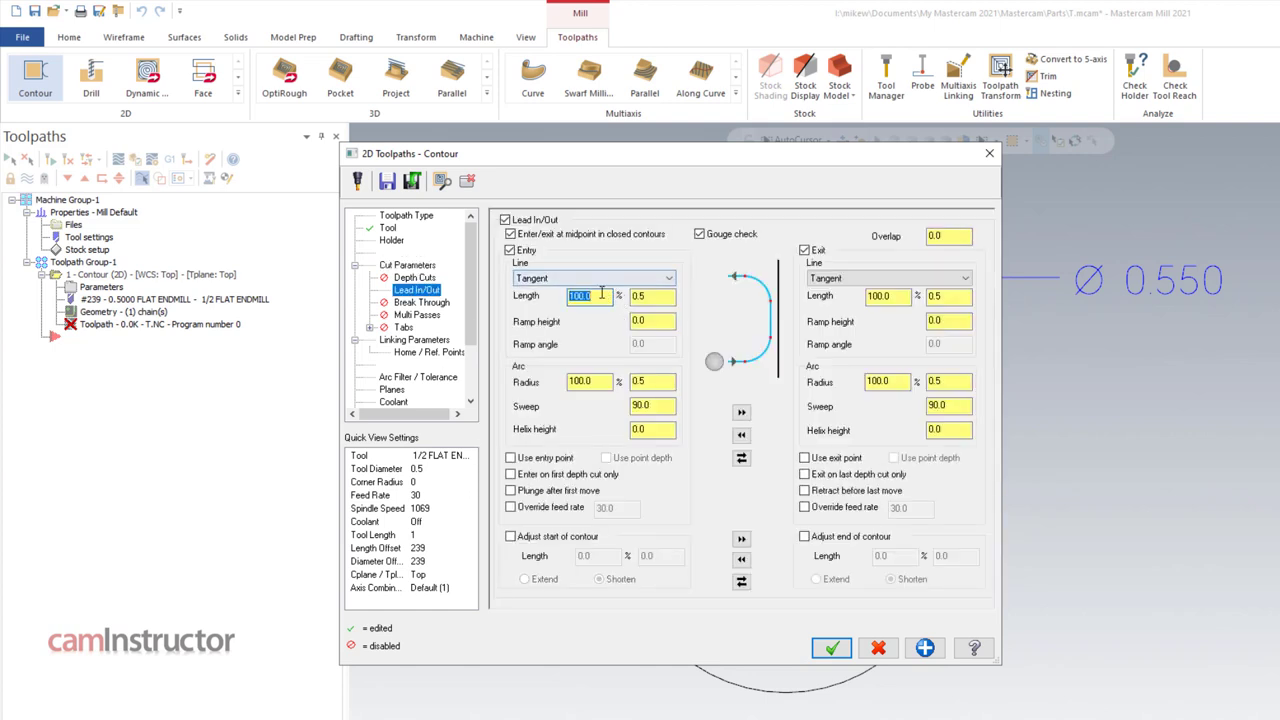
{"action": "type", "text": "4"}
{"action": "key", "text": "Tab"}
{"action": "key", "text": "Tab"}
{"action": "key", "text": "Tab"}
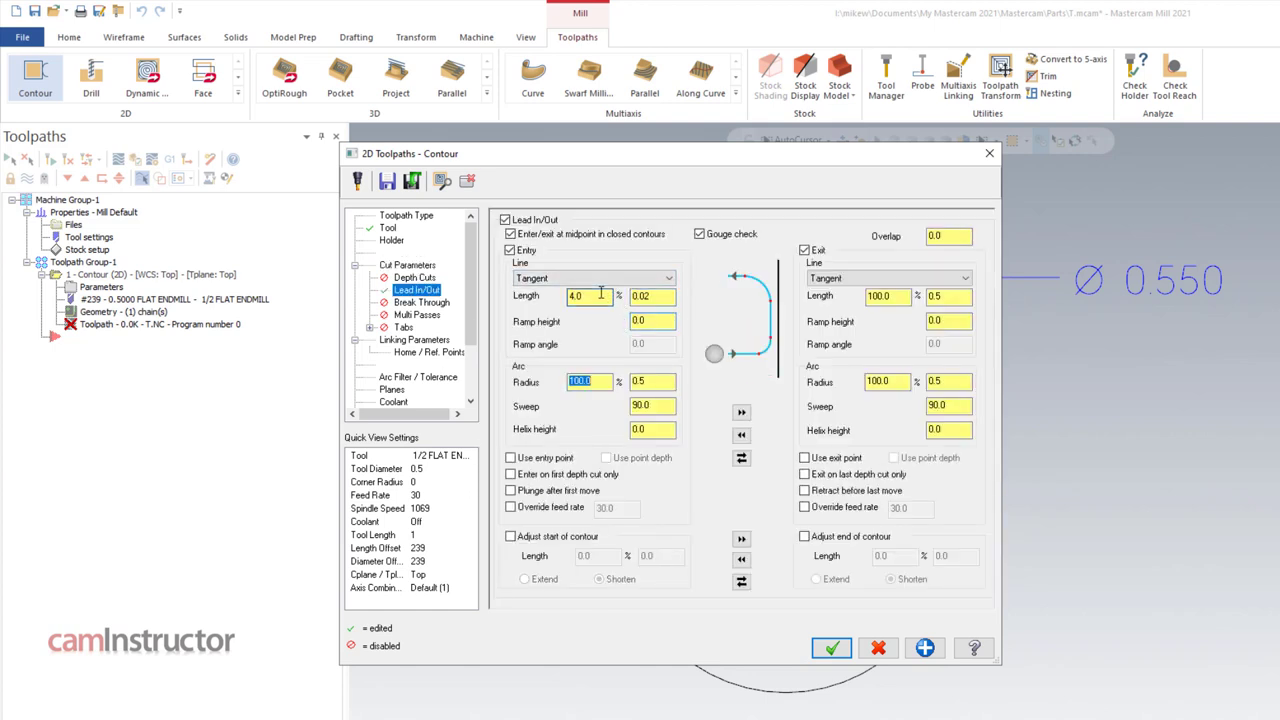
{"action": "type", "text": "4"}
{"action": "key", "text": "Tab"}
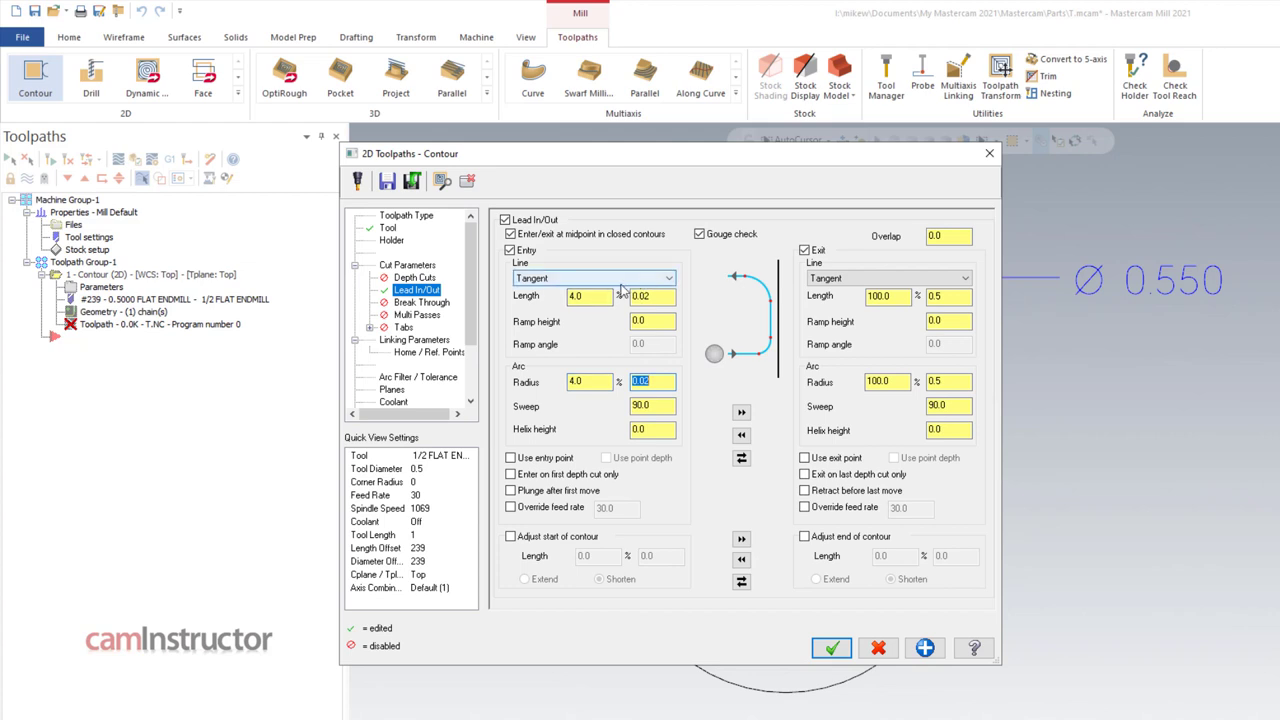
{"action": "left_click", "coordinate": [748, 418]}
Step: Check the contour's linking parameters and accept the settings to generate the toolpath
{"action": "left_click", "coordinate": [445, 341]}
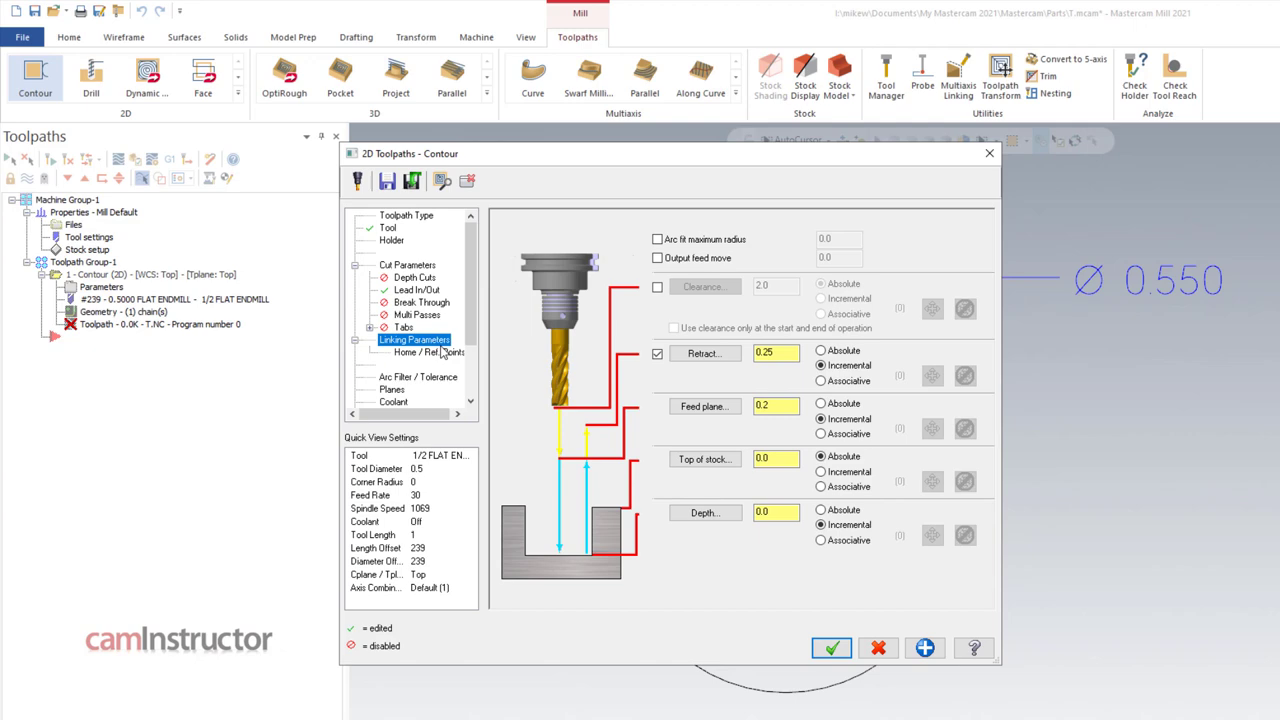
{"action": "scroll", "coordinate": [445, 362], "scroll_direction": "down", "scroll_amount": 1}
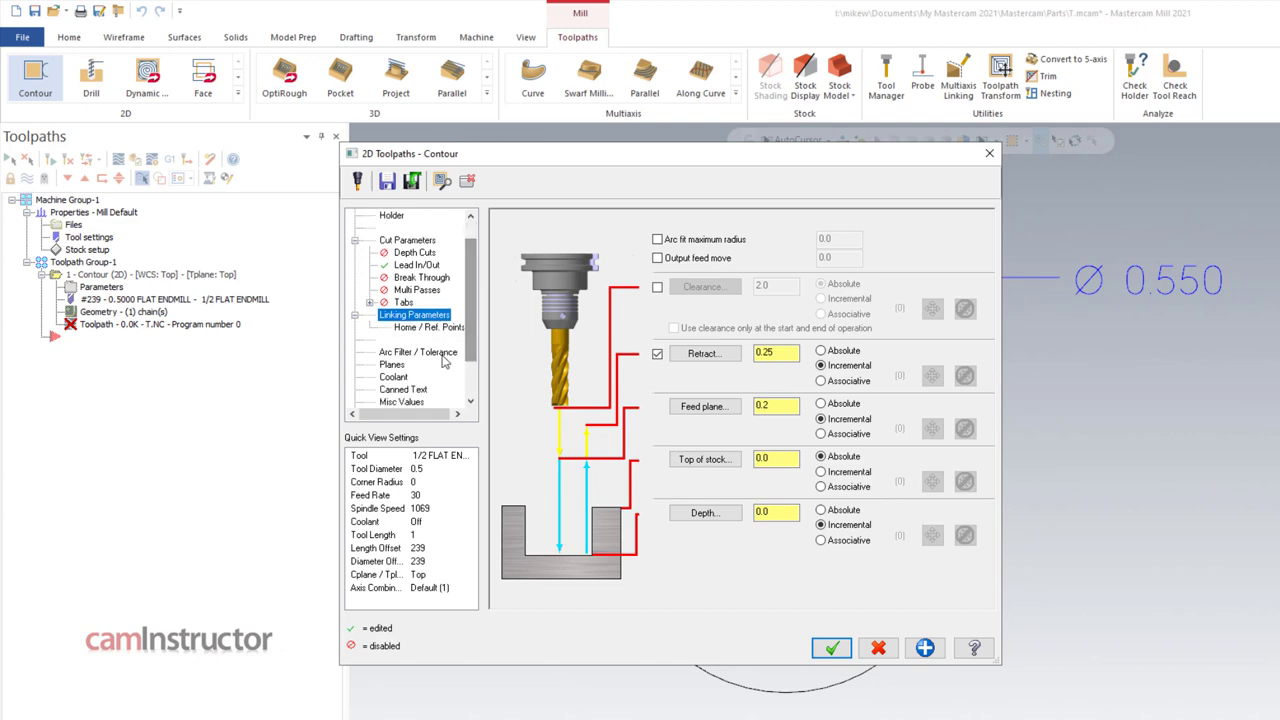
{"action": "left_click", "coordinate": [832, 648]}
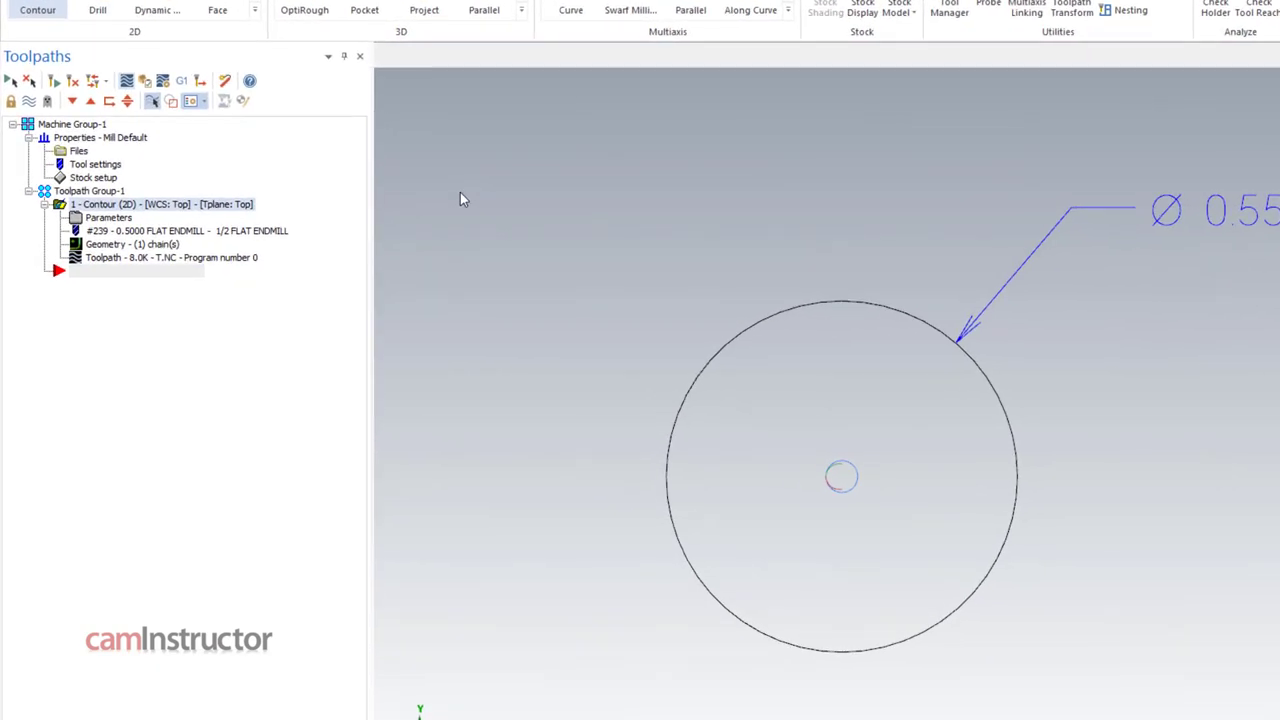
Step: Backplot the contour operation move by move to examine the feed rate of each linear and arc move
{"action": "key", "text": "alt+t"}
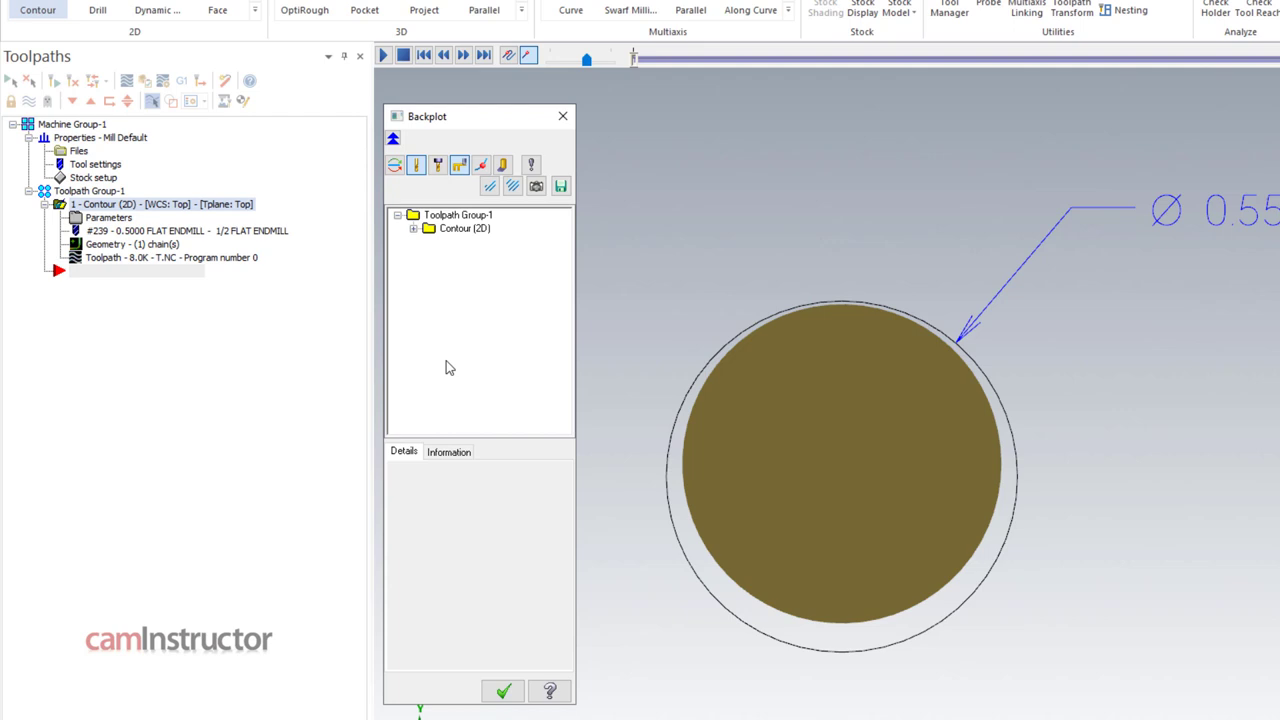
{"action": "left_click", "coordinate": [466, 56]}
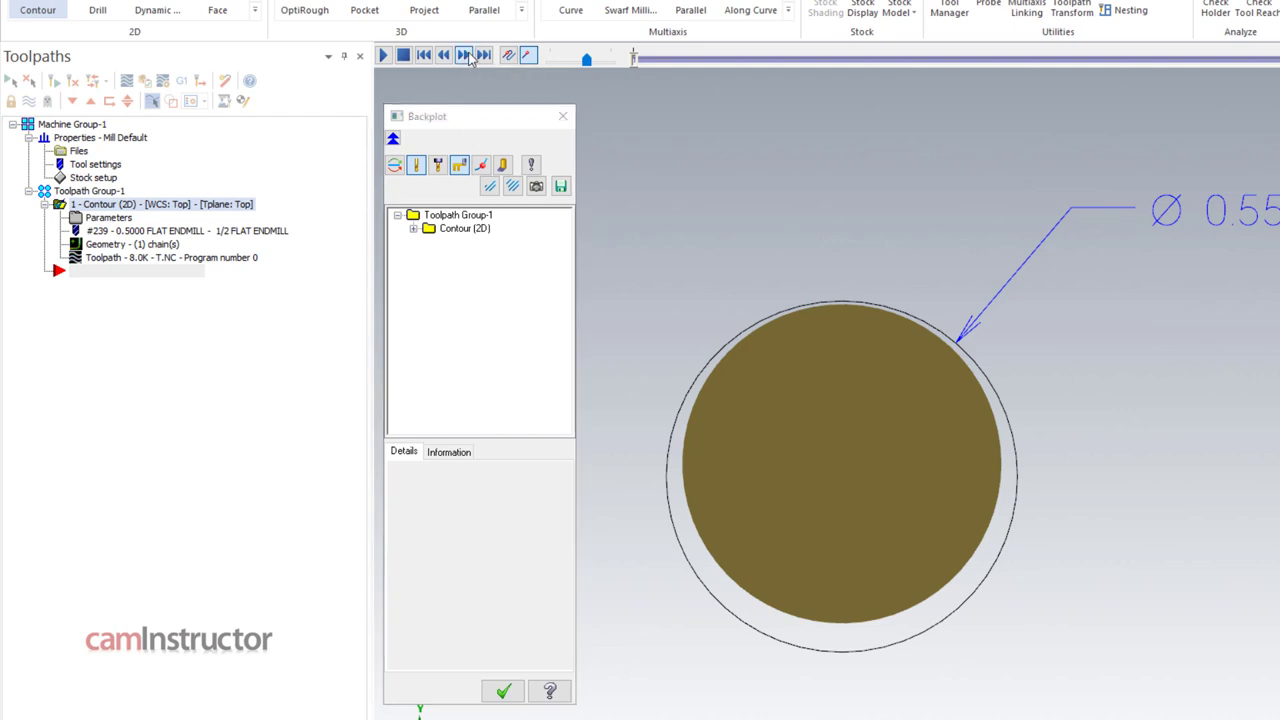
{"action": "left_click", "coordinate": [466, 56]}
{"action": "left_click", "coordinate": [466, 56]}
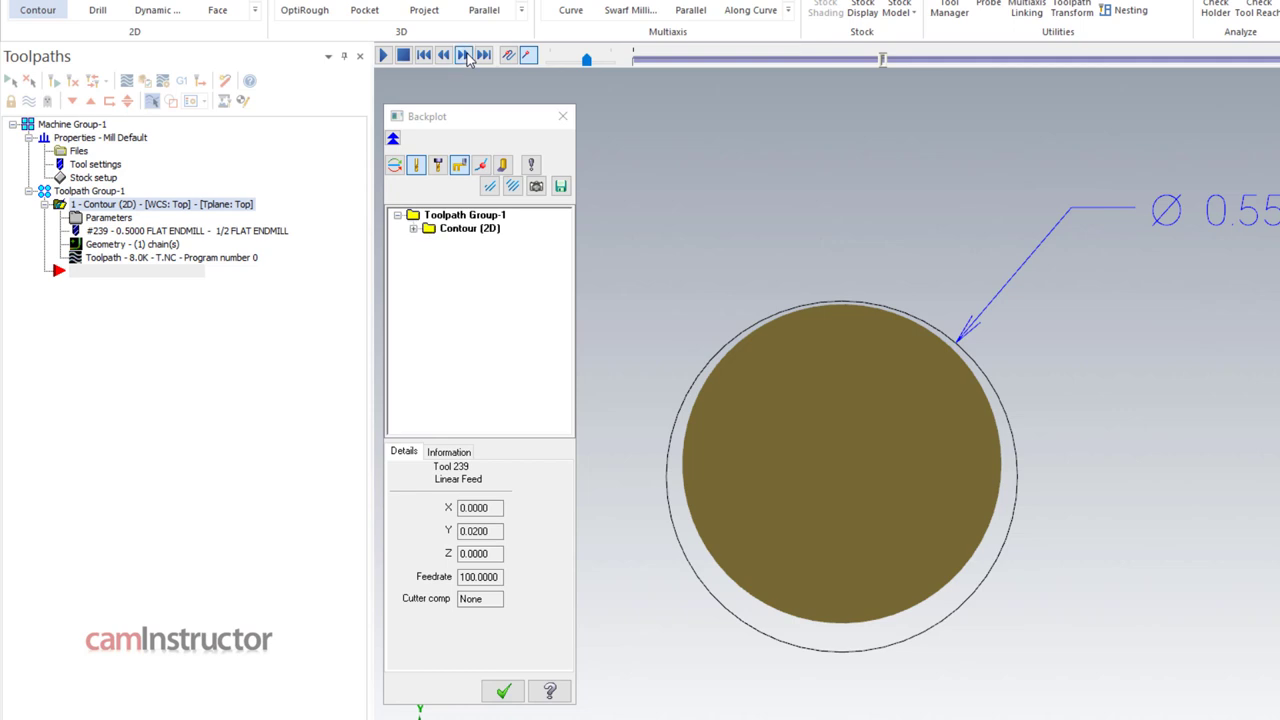
{"action": "left_click", "coordinate": [466, 56]}
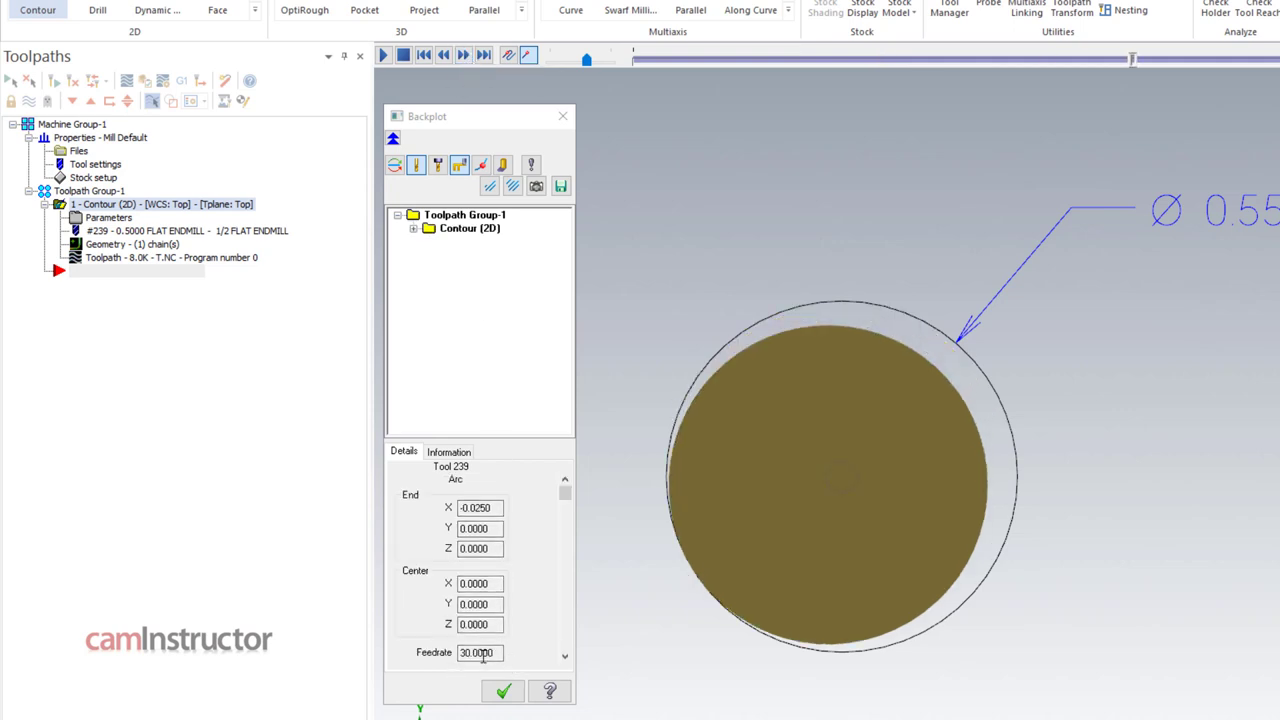
{"action": "left_click", "coordinate": [465, 56]}
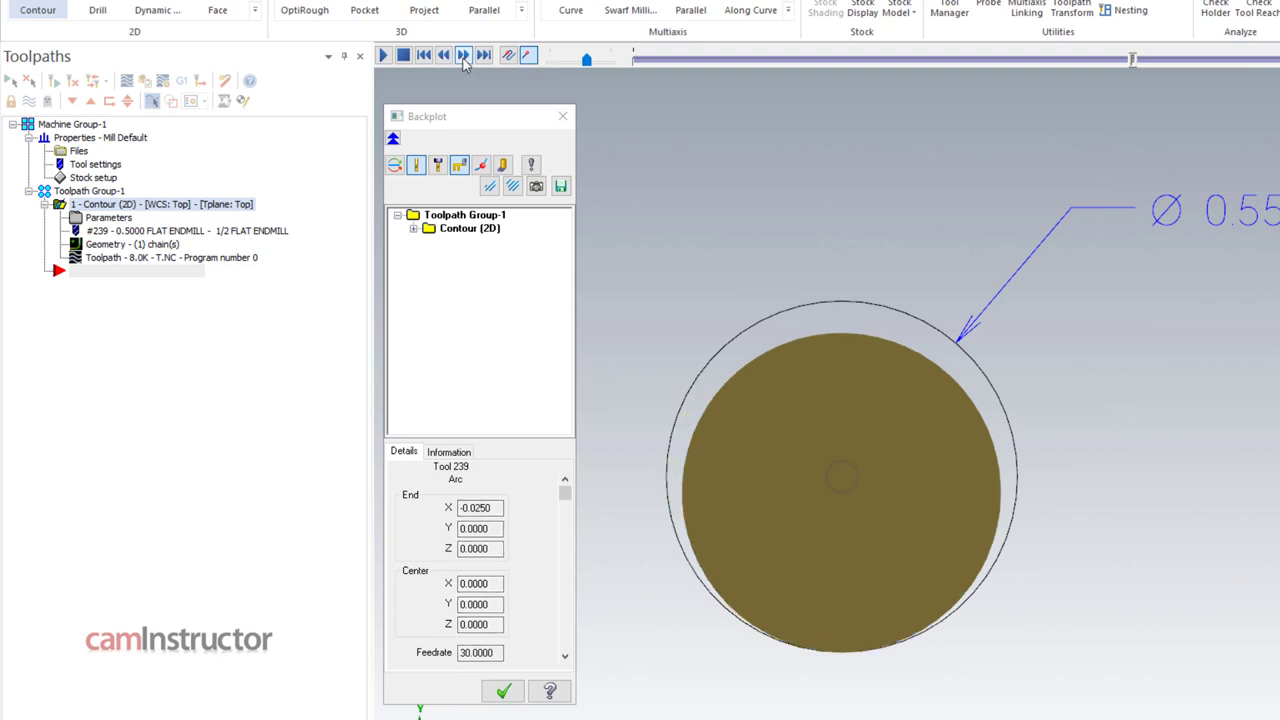
{"action": "left_click", "coordinate": [463, 56]}
{"action": "left_click", "coordinate": [463, 56]}
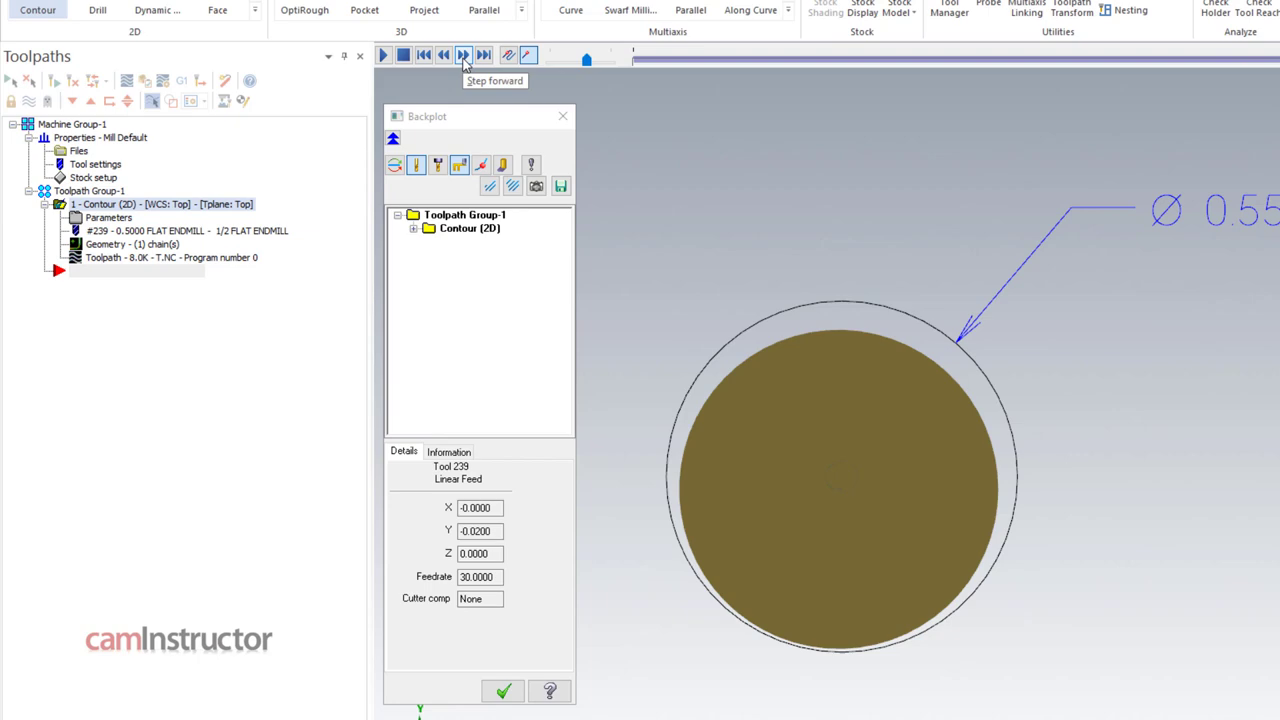
{"action": "left_click", "coordinate": [503, 691]}
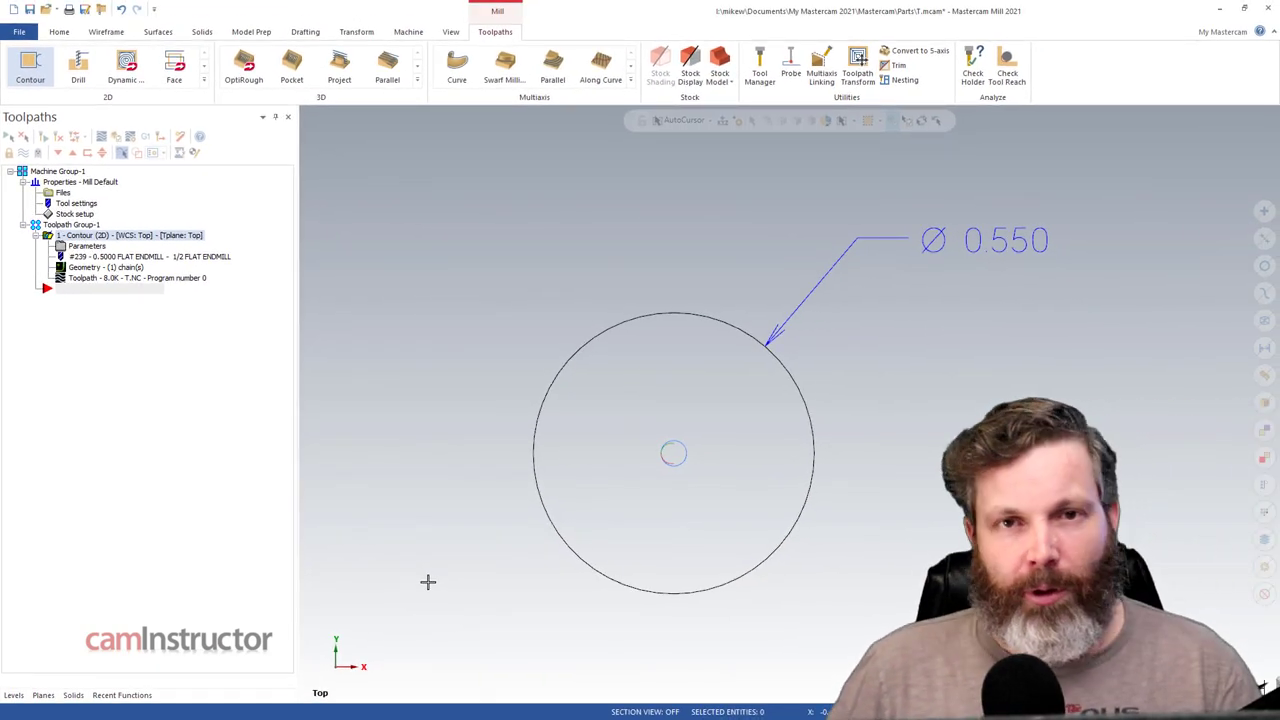
Step: Reopen the contour operation's parameters and enable Override Arc Feed Rate in the arc filter and tolerance settings
{"action": "left_click", "coordinate": [88, 246]}
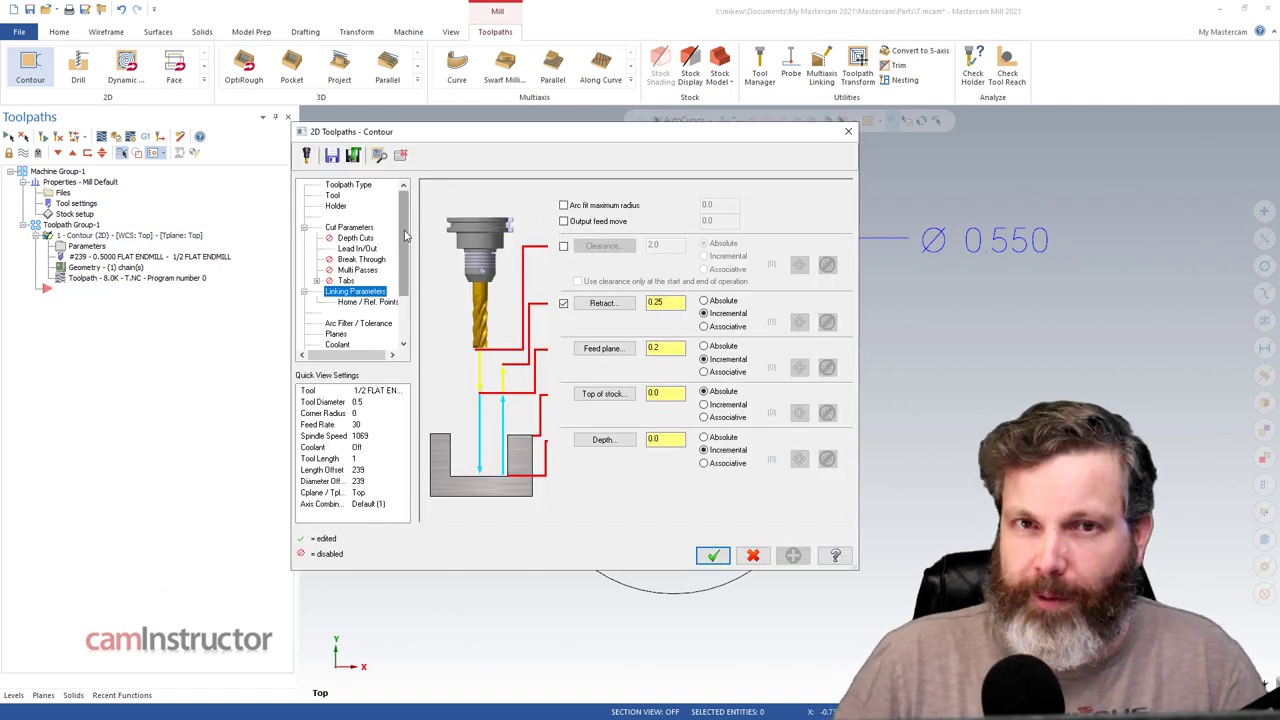
{"action": "scroll", "coordinate": [406, 234], "scroll_direction": "down", "scroll_amount": 2}
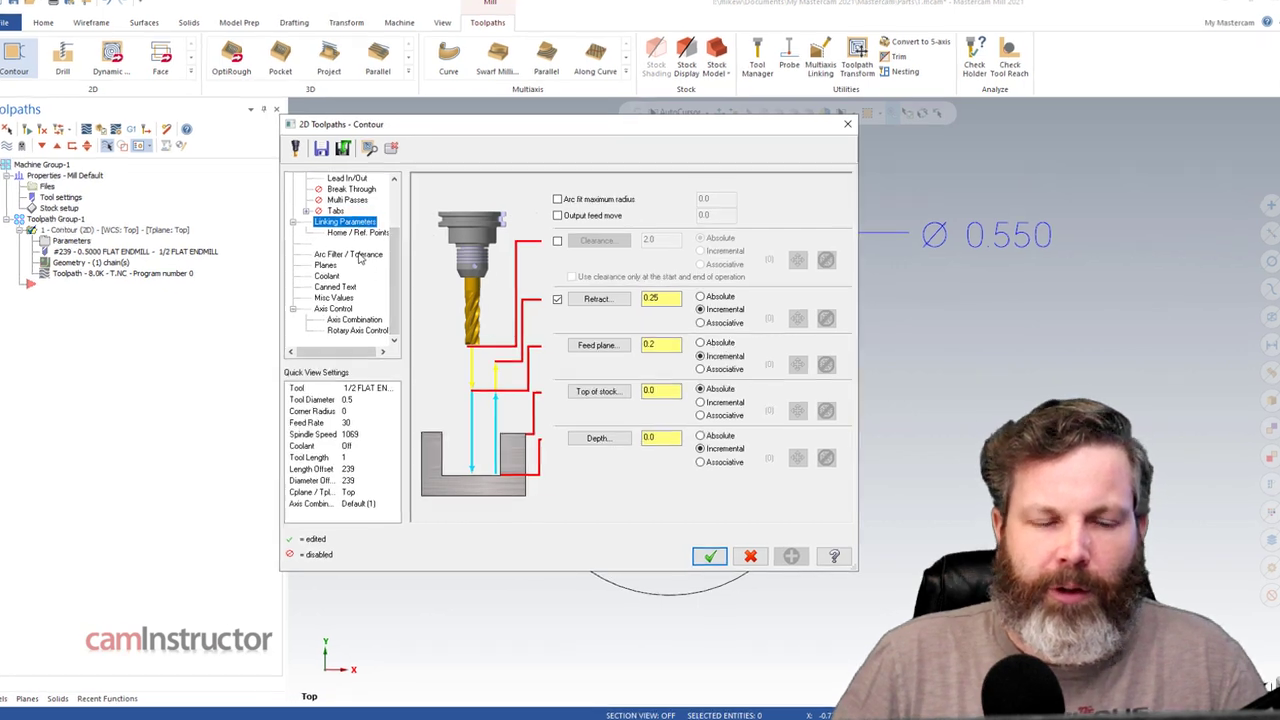
{"action": "left_click", "coordinate": [352, 255]}
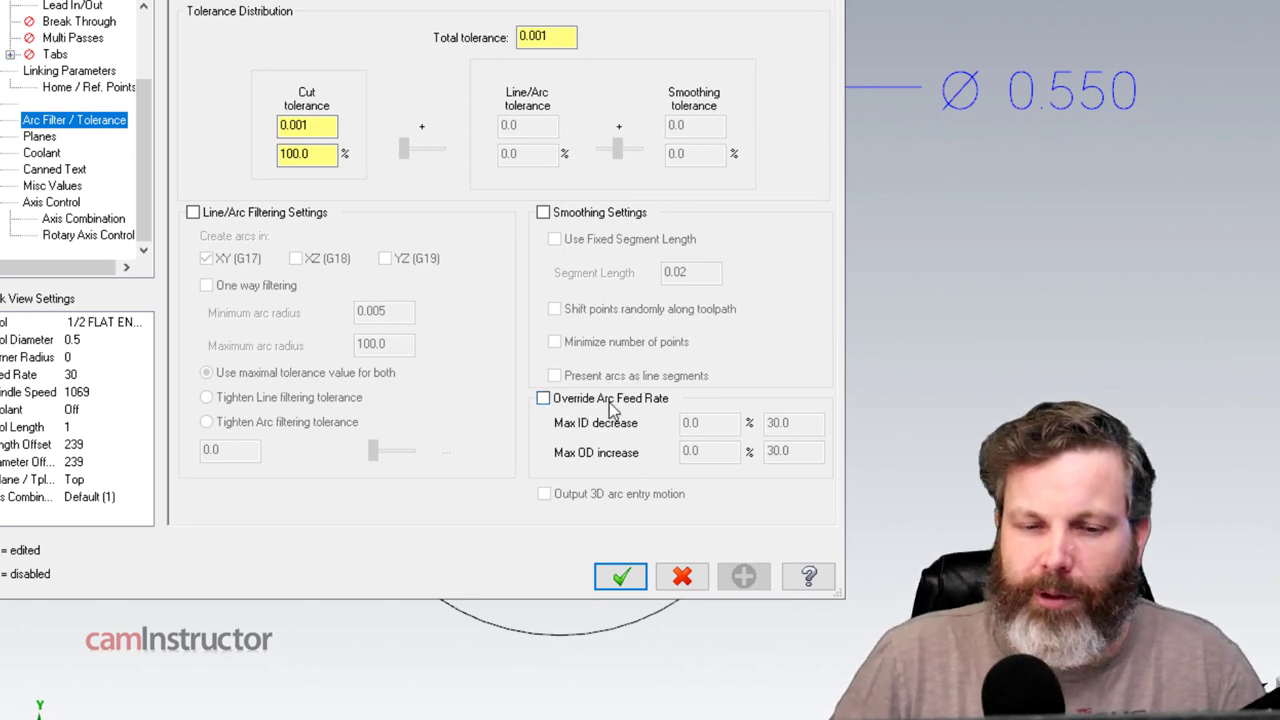
{"action": "left_click", "coordinate": [544, 399]}
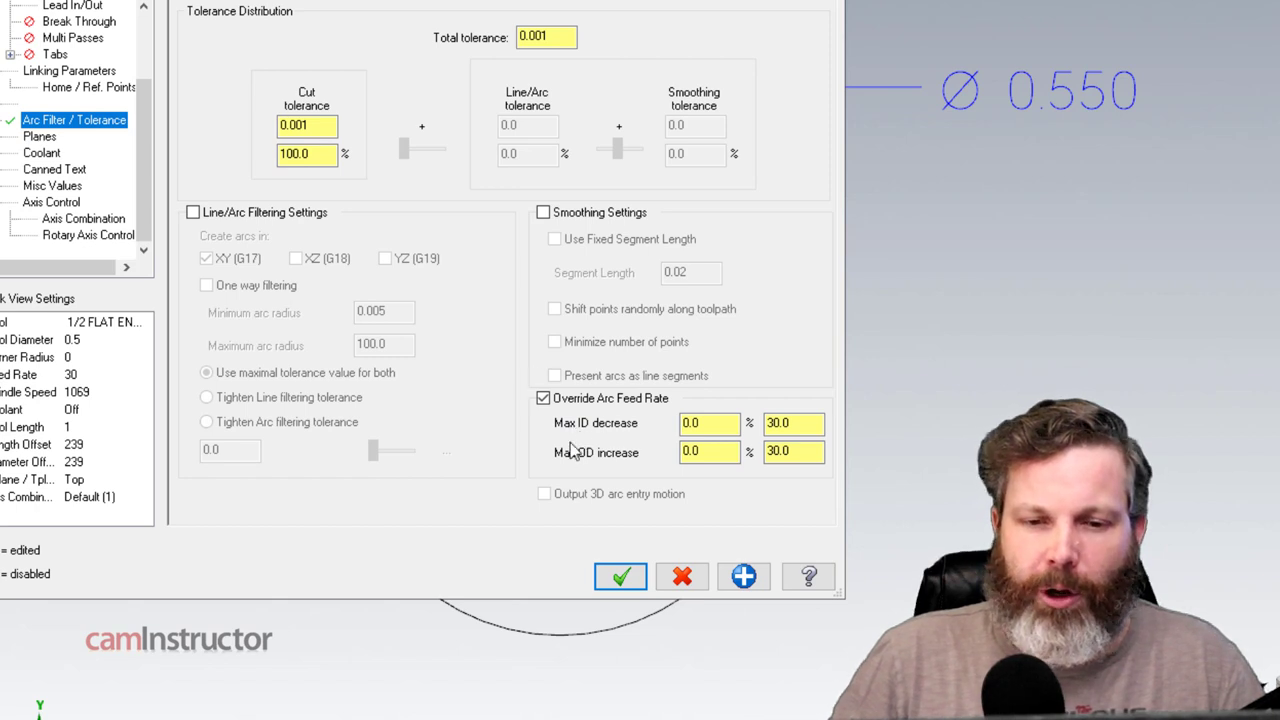
Step: Set the Max ID decrease feed rate for arcs to 5.0
{"action": "double_click", "coordinate": [729, 424]}
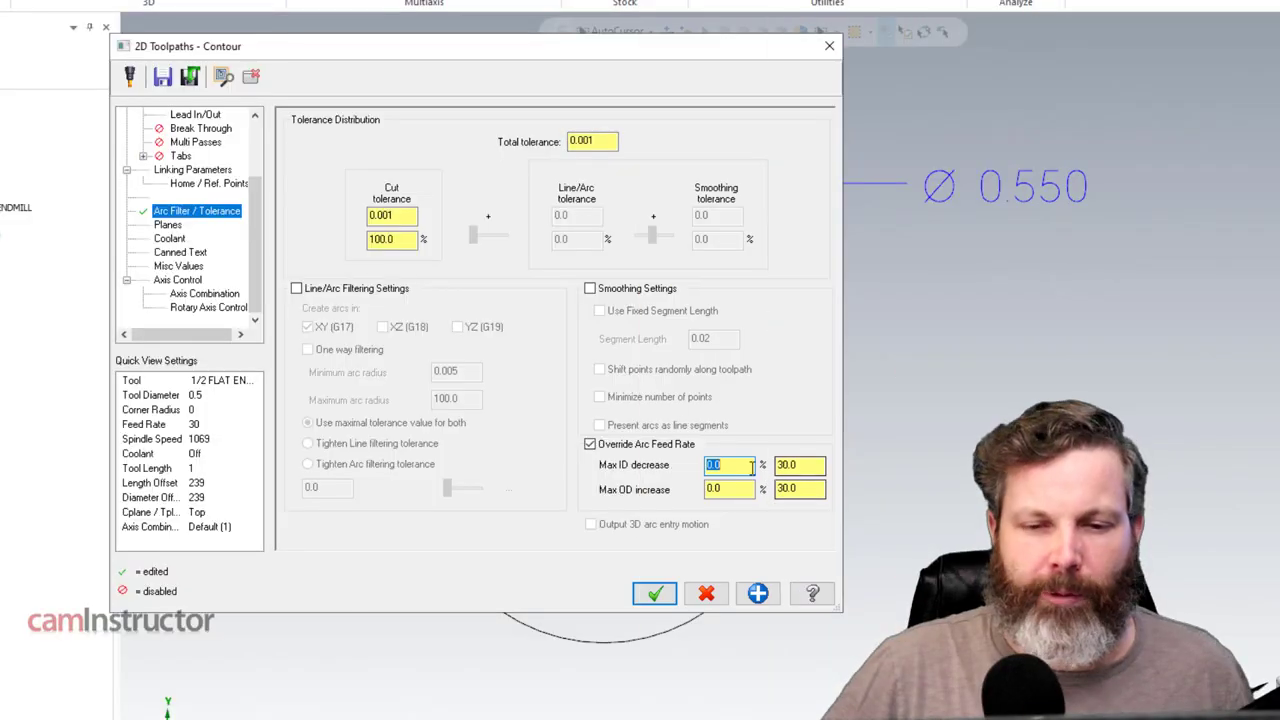
{"action": "left_click", "coordinate": [743, 468]}
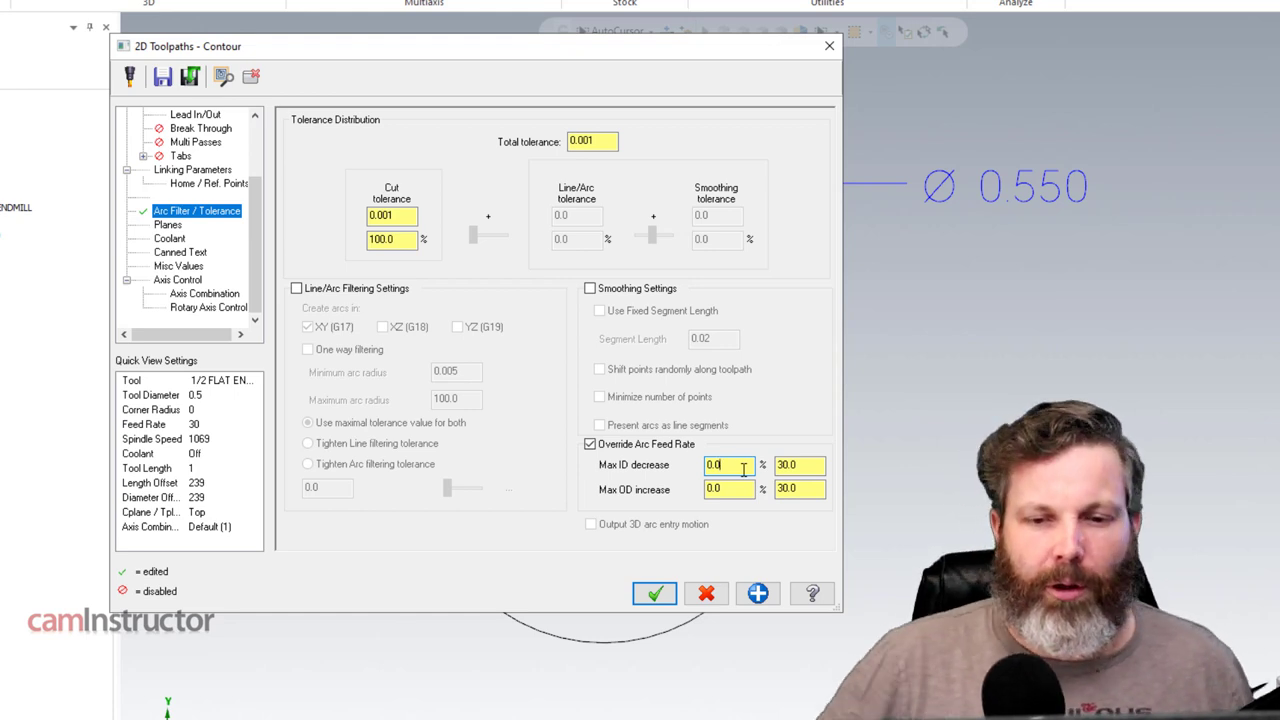
{"action": "double_click", "coordinate": [743, 468]}
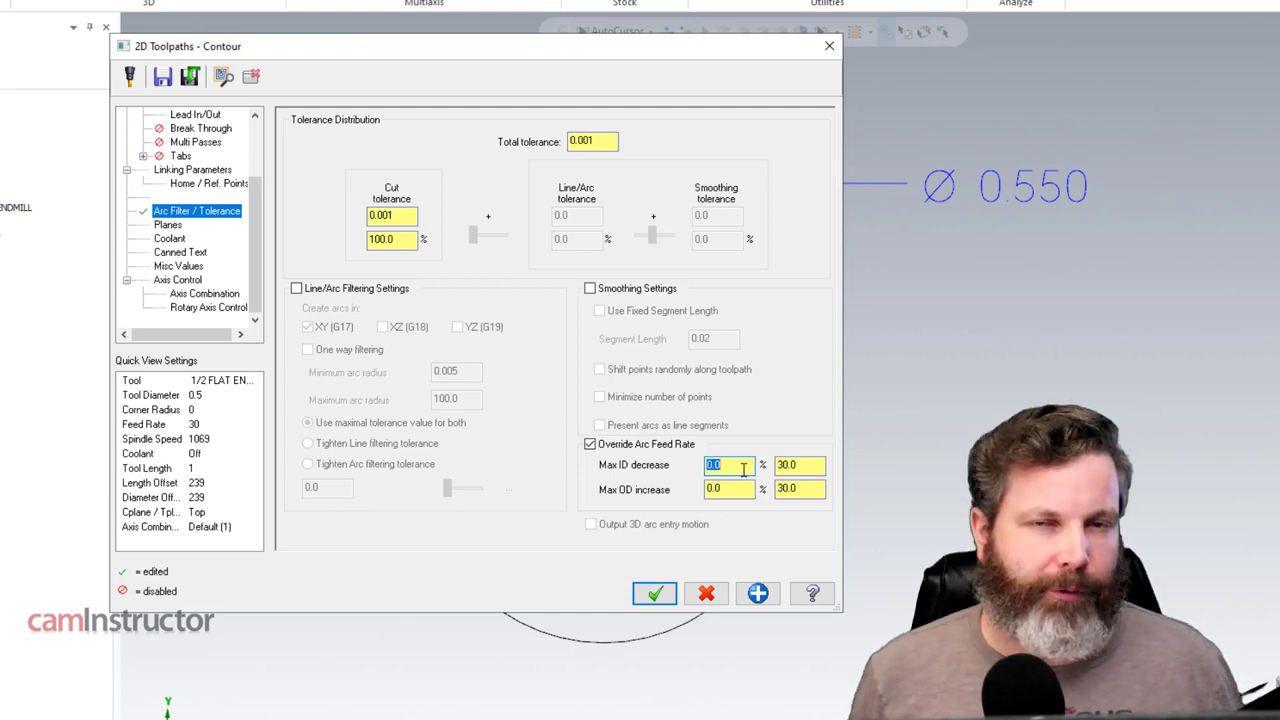
{"action": "double_click", "coordinate": [800, 464]}
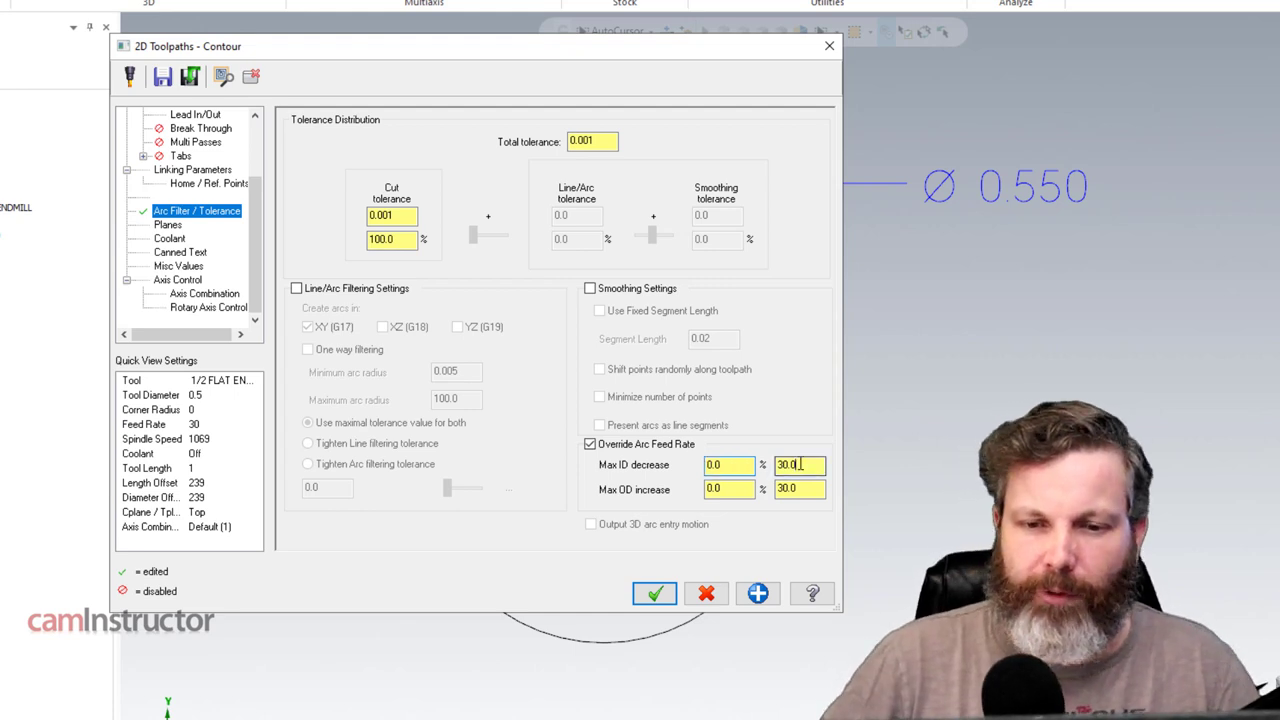
{"action": "type", "text": "5"}
{"action": "left_click", "coordinate": [809, 489]}
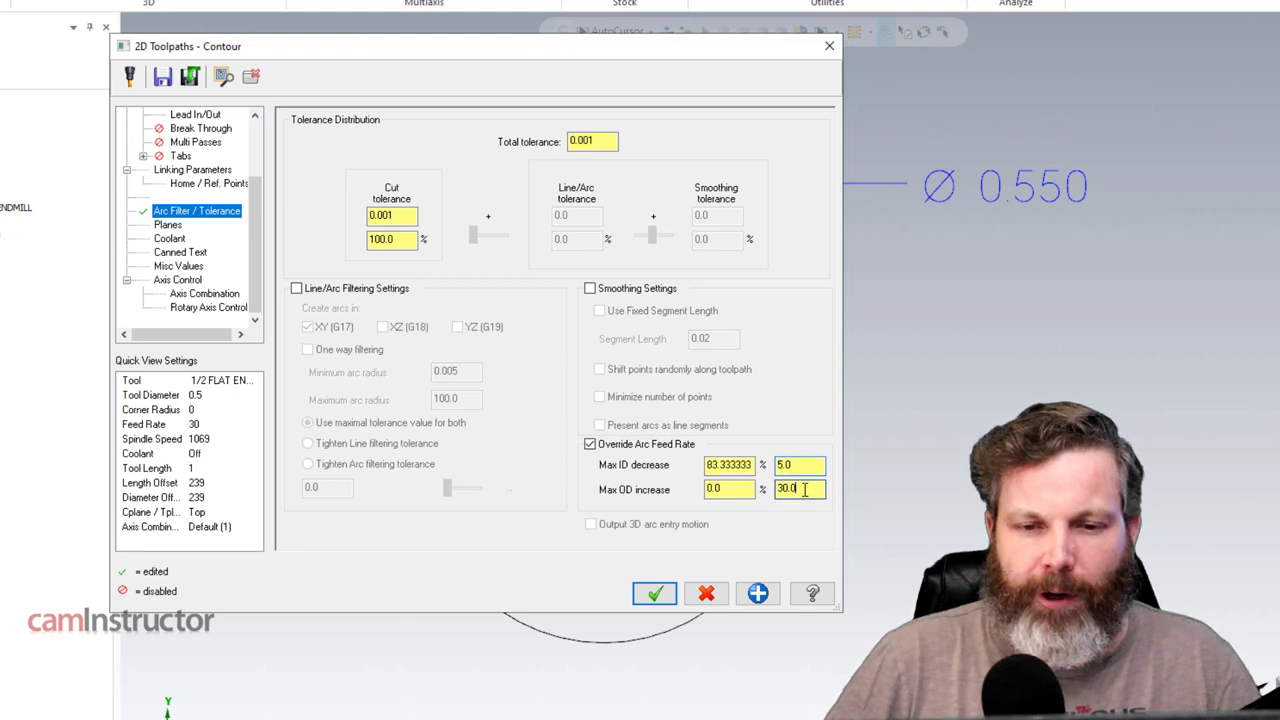
{"action": "left_click", "coordinate": [808, 465]}
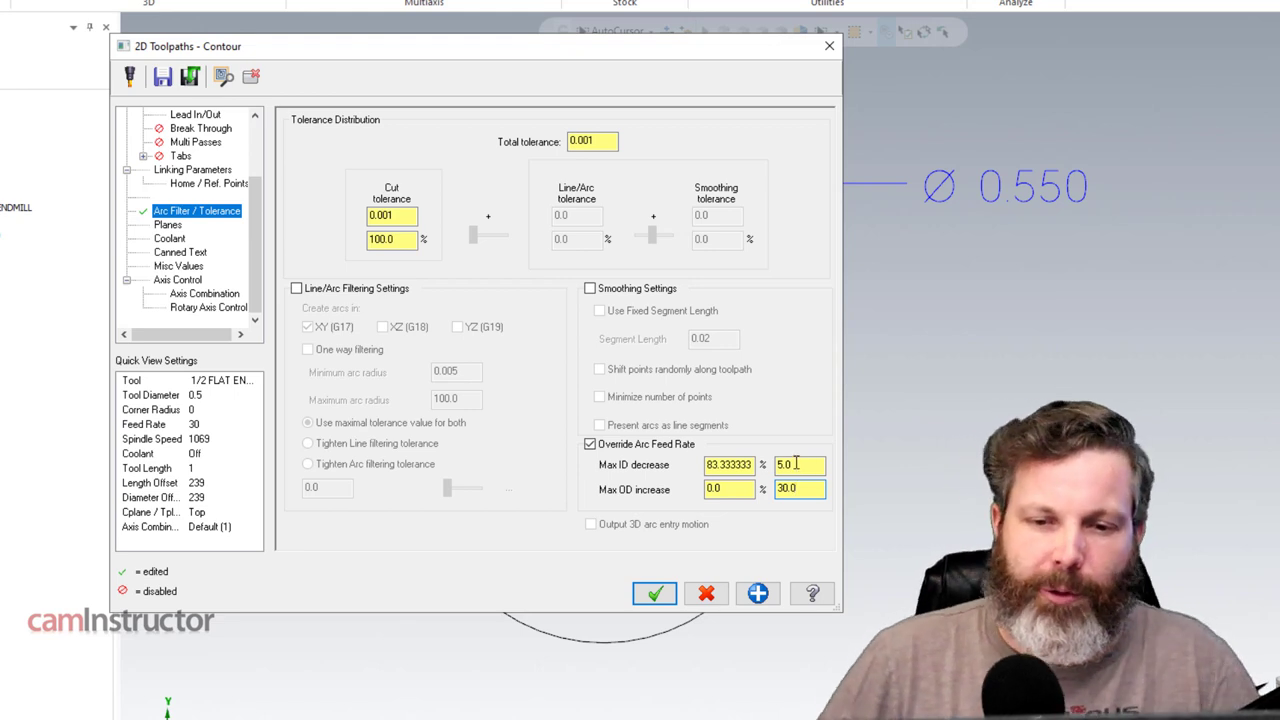
Step: Set the Max ID decrease for the arc feed rate override to 99 percent
{"action": "double_click", "coordinate": [745, 472]}
{"action": "type", "text": "99"}
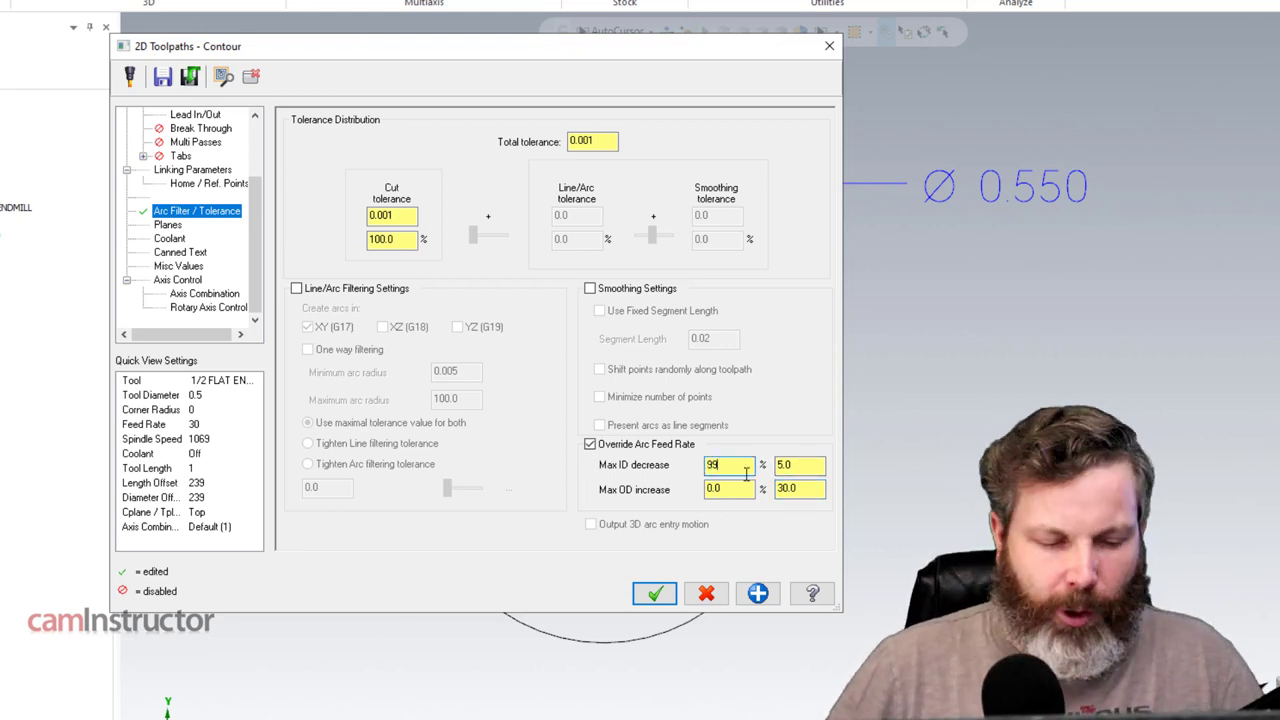
{"action": "key", "text": "Tab"}
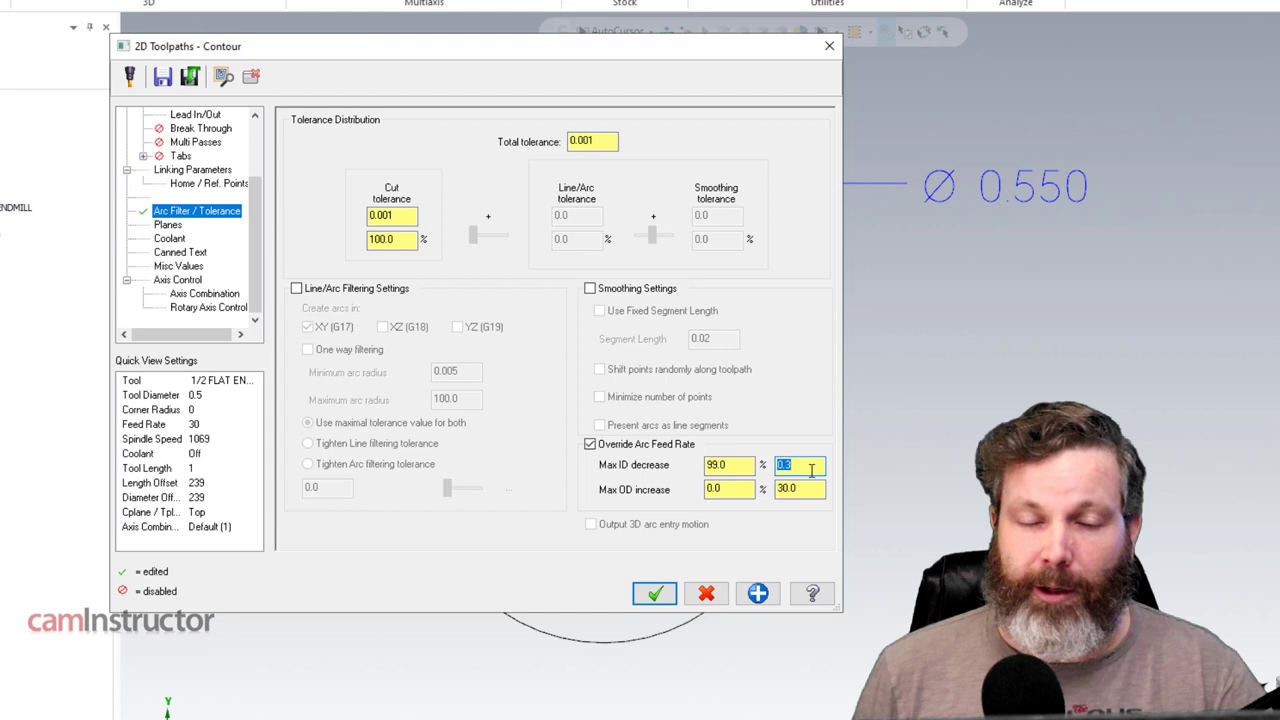
{"action": "left_click", "coordinate": [742, 466]}
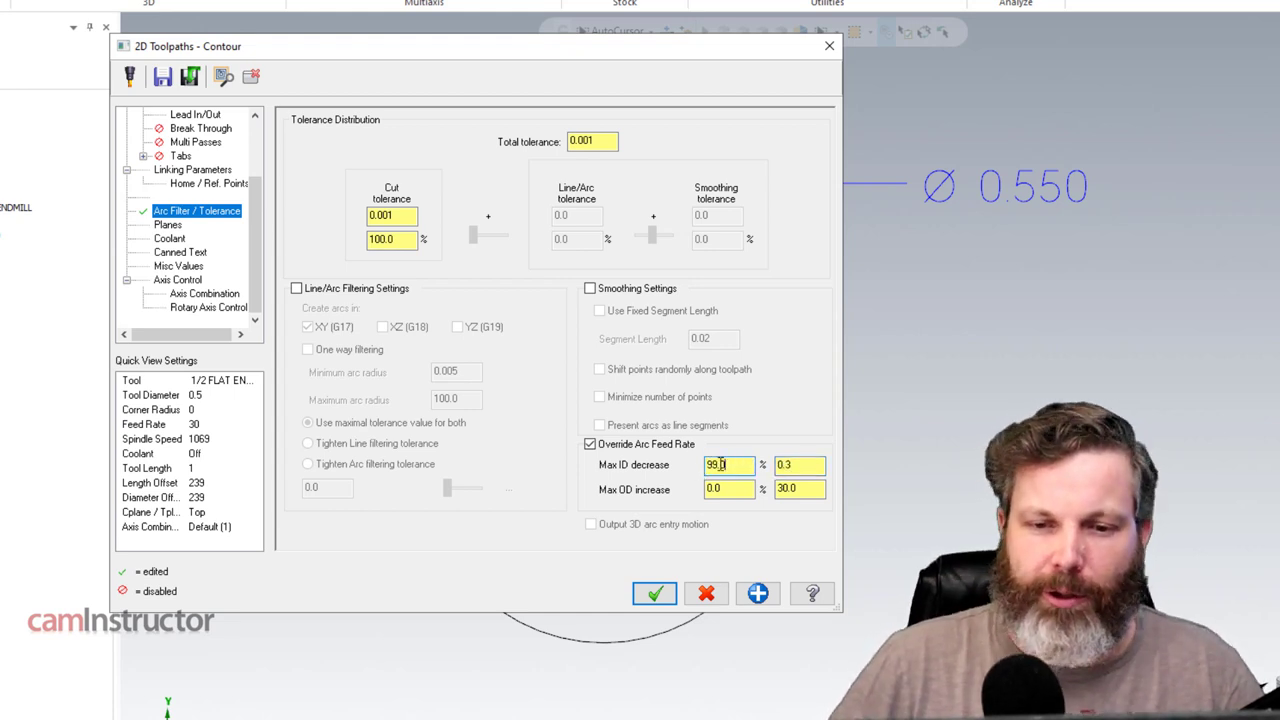
Step: Compare the contour tool's feed rate with the Override Arc Feed Rate settings and accept the contour parameters
{"action": "double_click", "coordinate": [745, 468]}
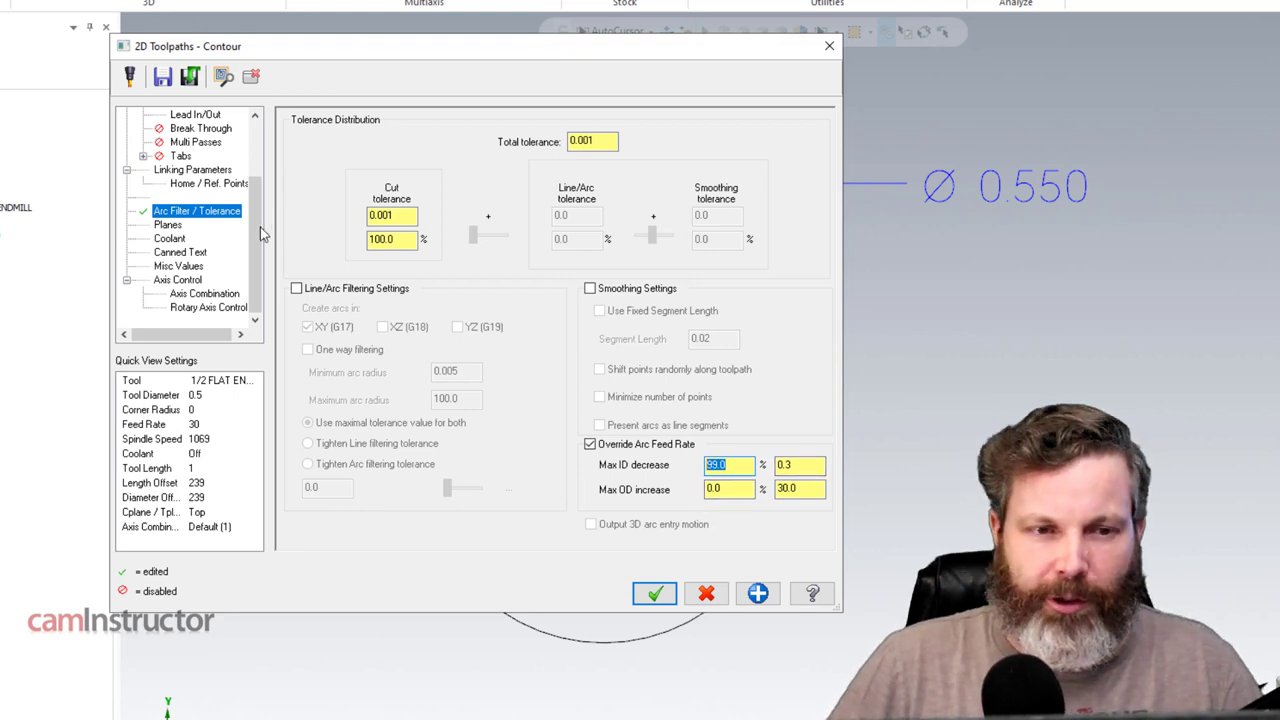
{"action": "scroll", "coordinate": [255, 220], "scroll_direction": "up", "scroll_amount": 3}
{"action": "left_click", "coordinate": [163, 130]}
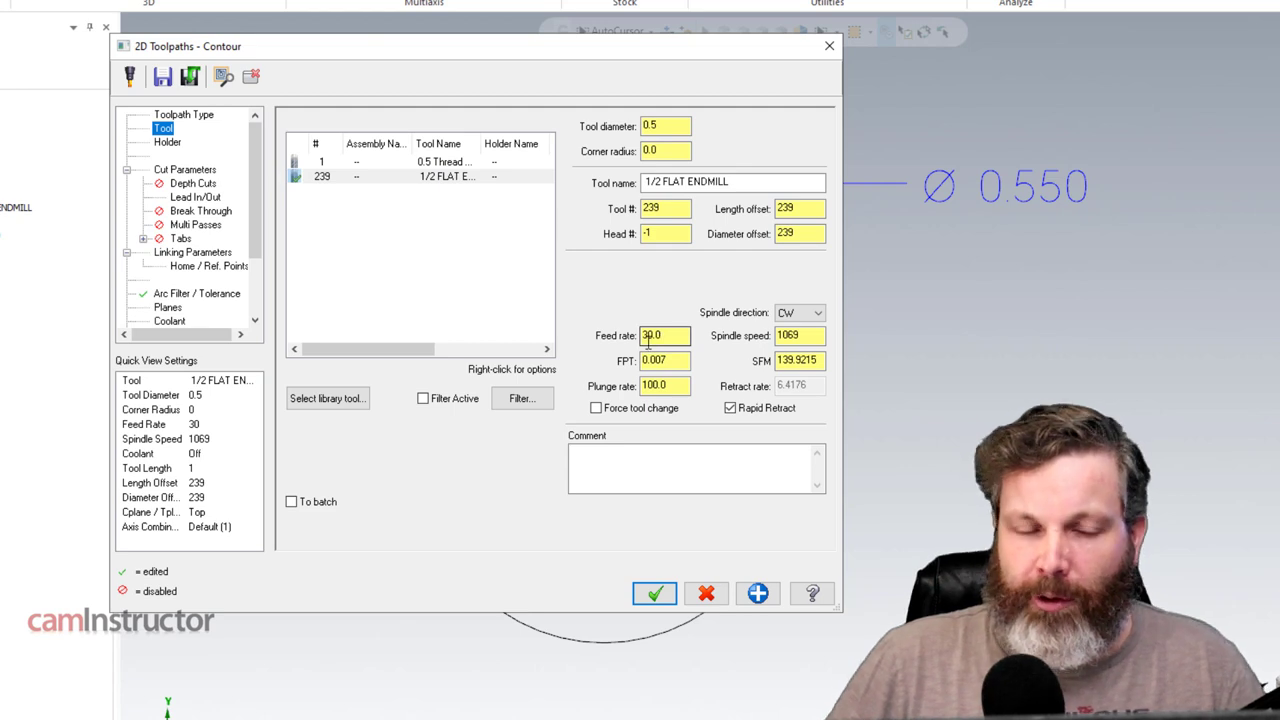
{"action": "left_click", "coordinate": [198, 294]}
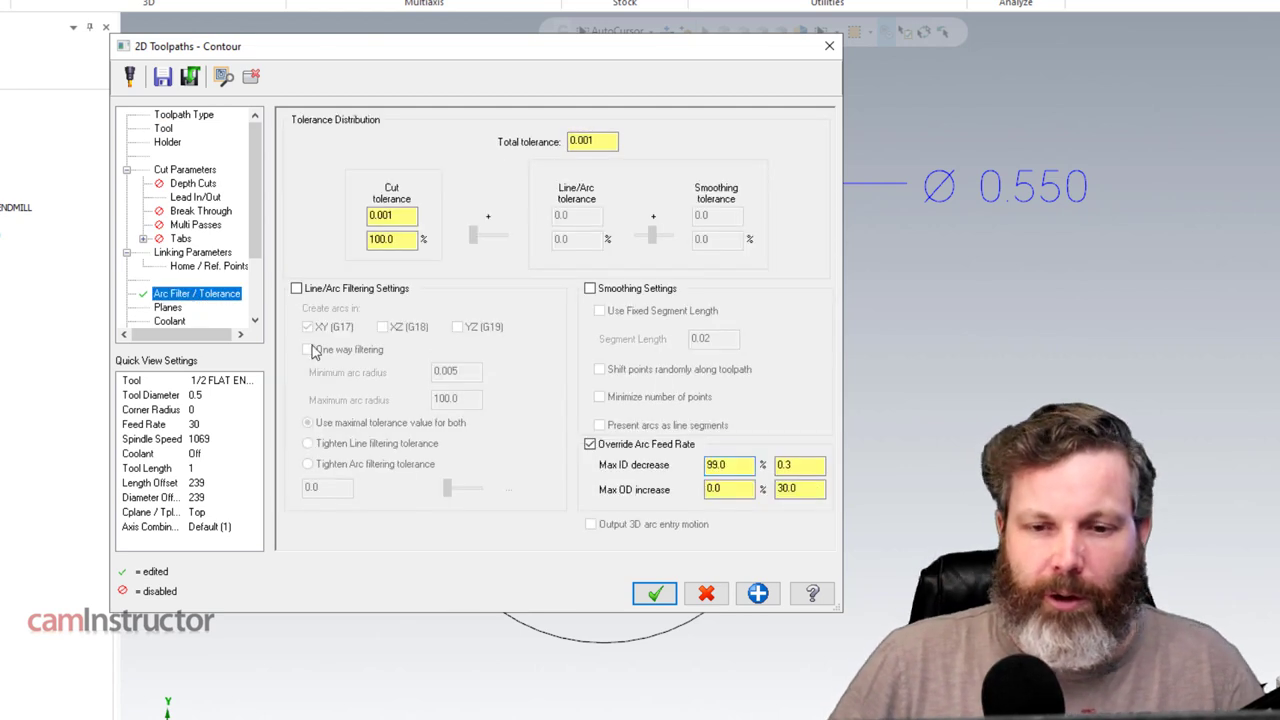
{"action": "left_click", "coordinate": [790, 465]}
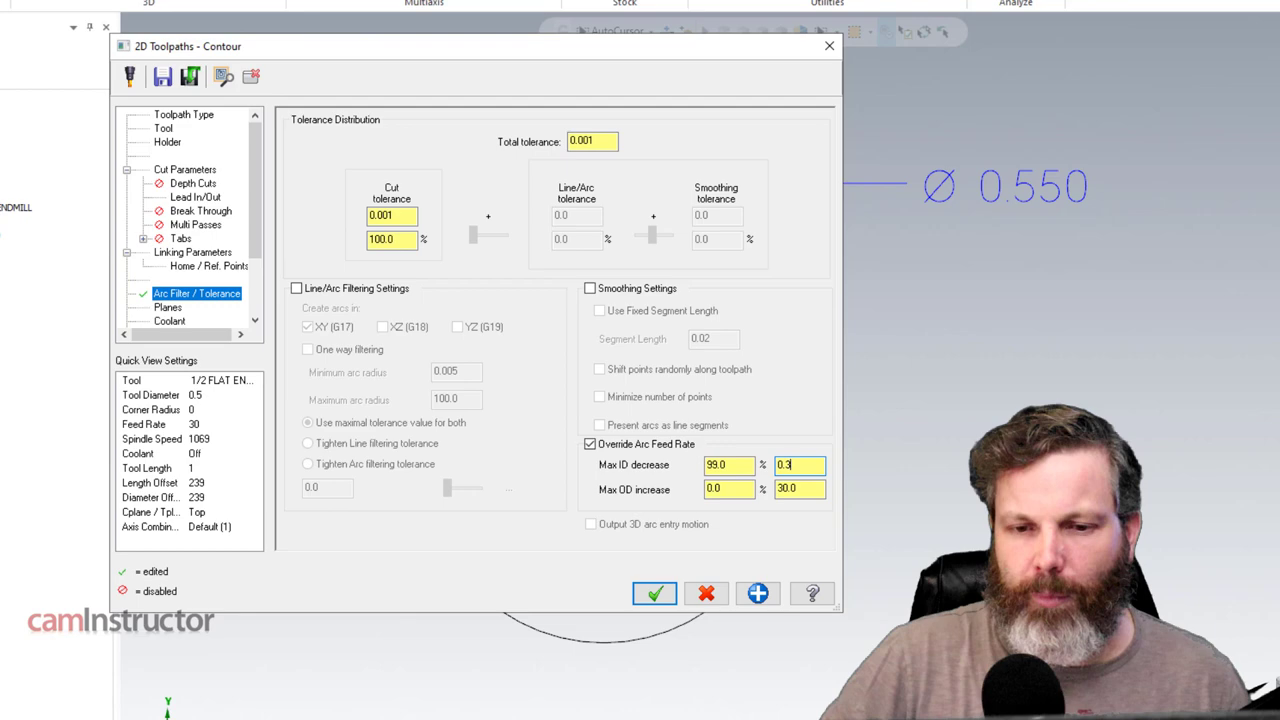
{"action": "key", "text": "Return"}
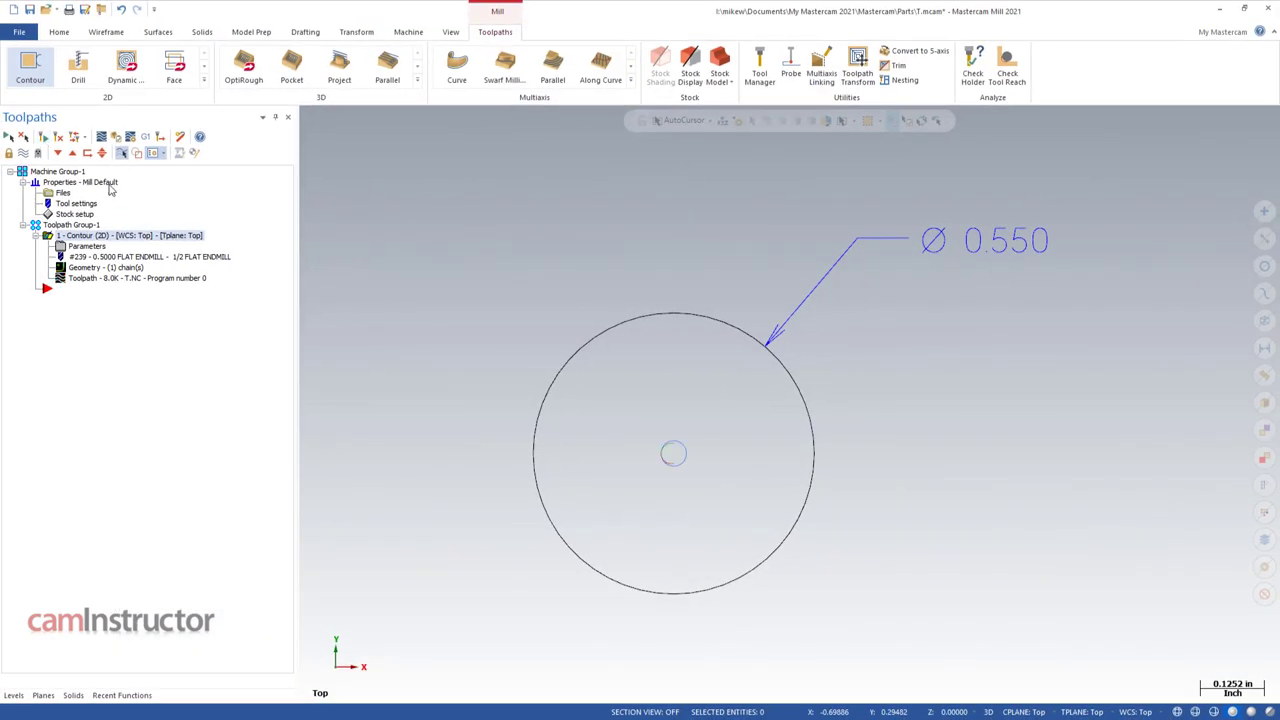
Step: Start backplotting the contour operation and review the step increment in the backplot options
{"action": "left_click", "coordinate": [101, 137]}
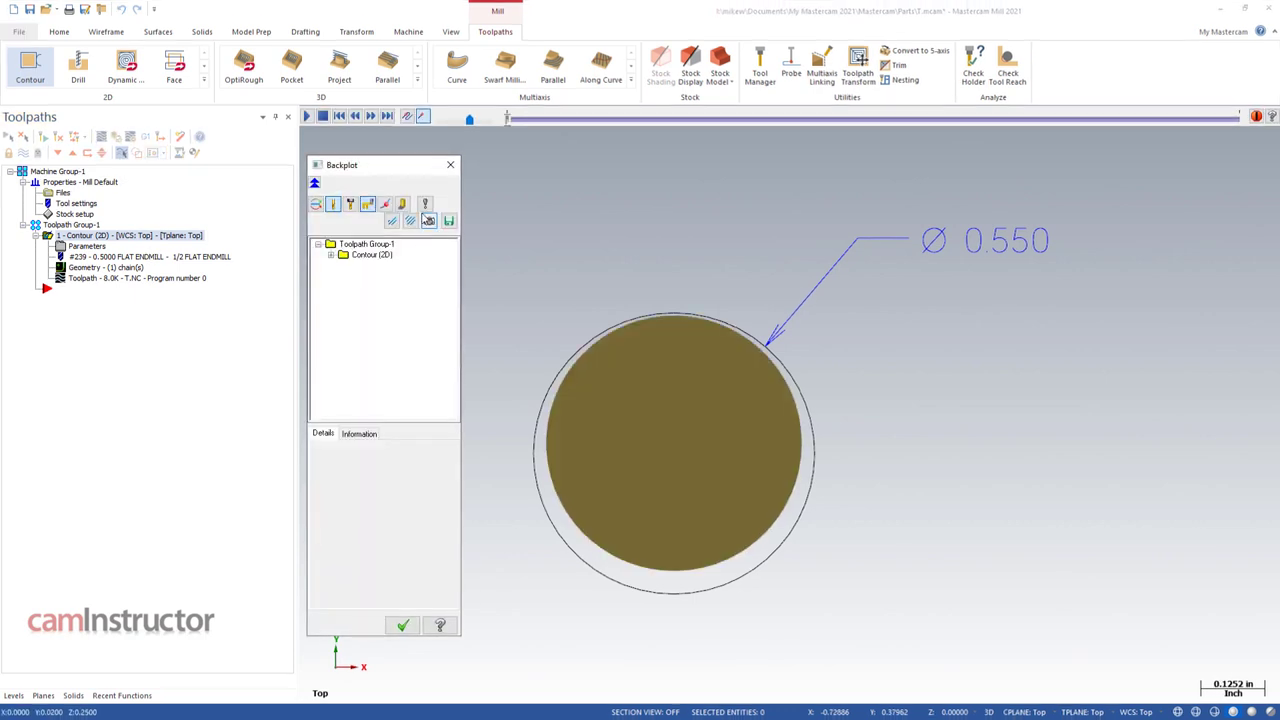
{"action": "left_click", "coordinate": [428, 220]}
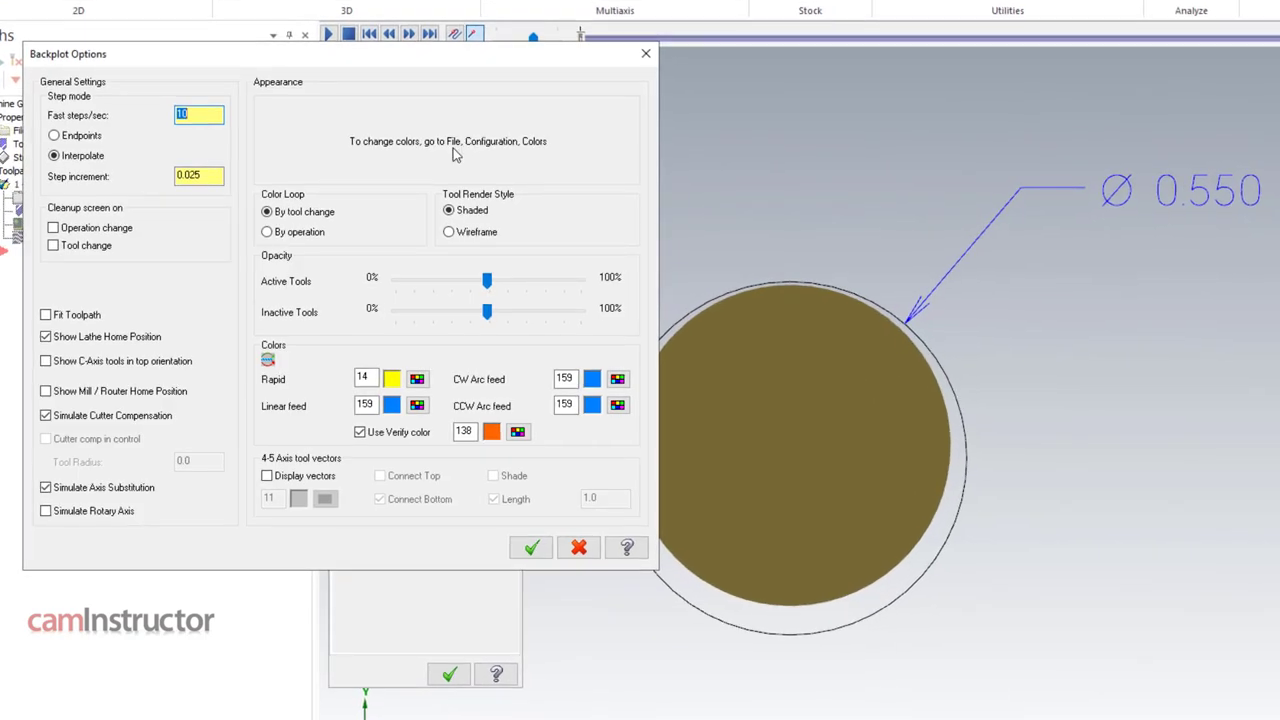
{"action": "double_click", "coordinate": [199, 176]}
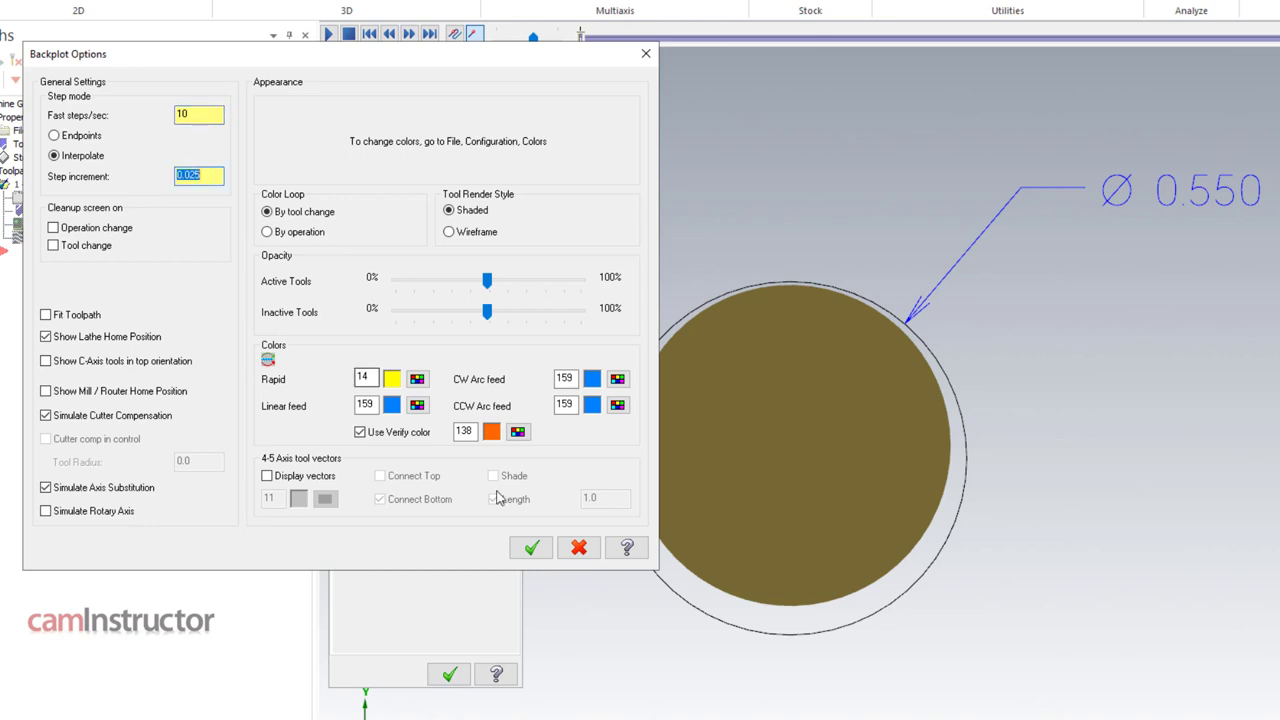
{"action": "left_click", "coordinate": [531, 547]}
Step: Step through the contour backplot to examine the feed rate of each linear and arc move, and close the backplot
{"action": "left_click", "coordinate": [410, 36]}
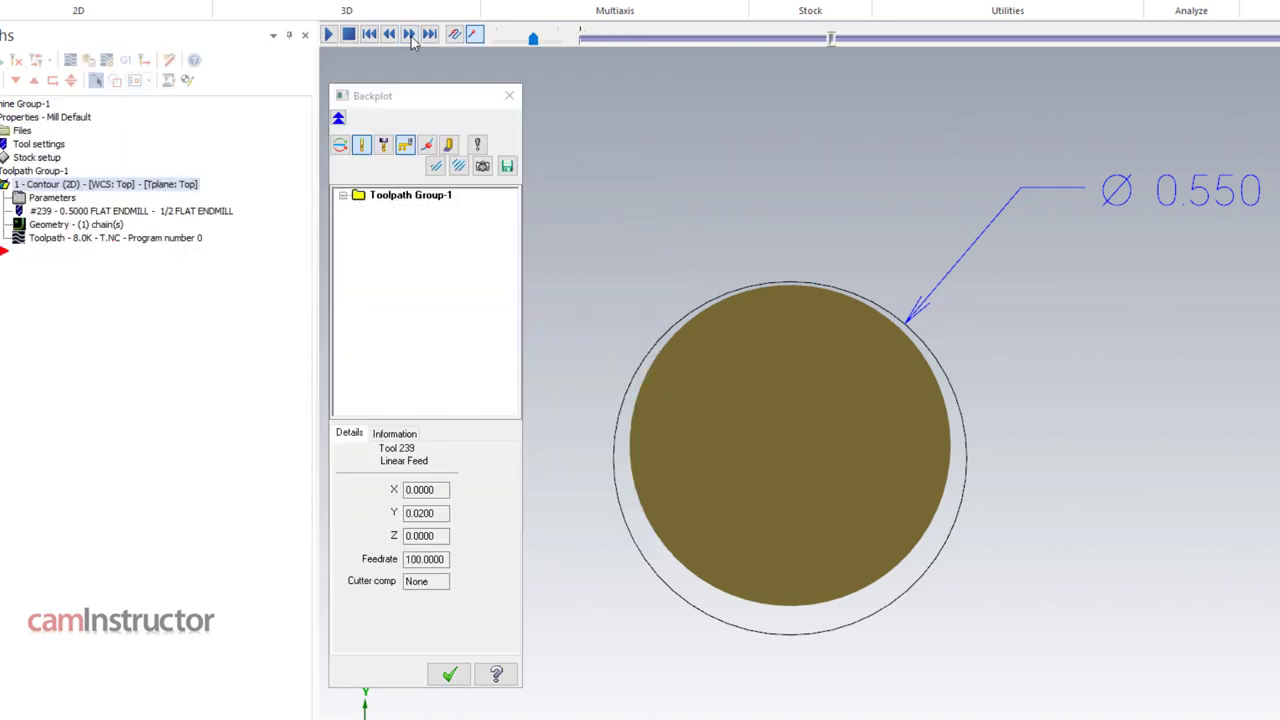
{"action": "left_click", "coordinate": [410, 36]}
{"action": "left_click", "coordinate": [410, 36]}
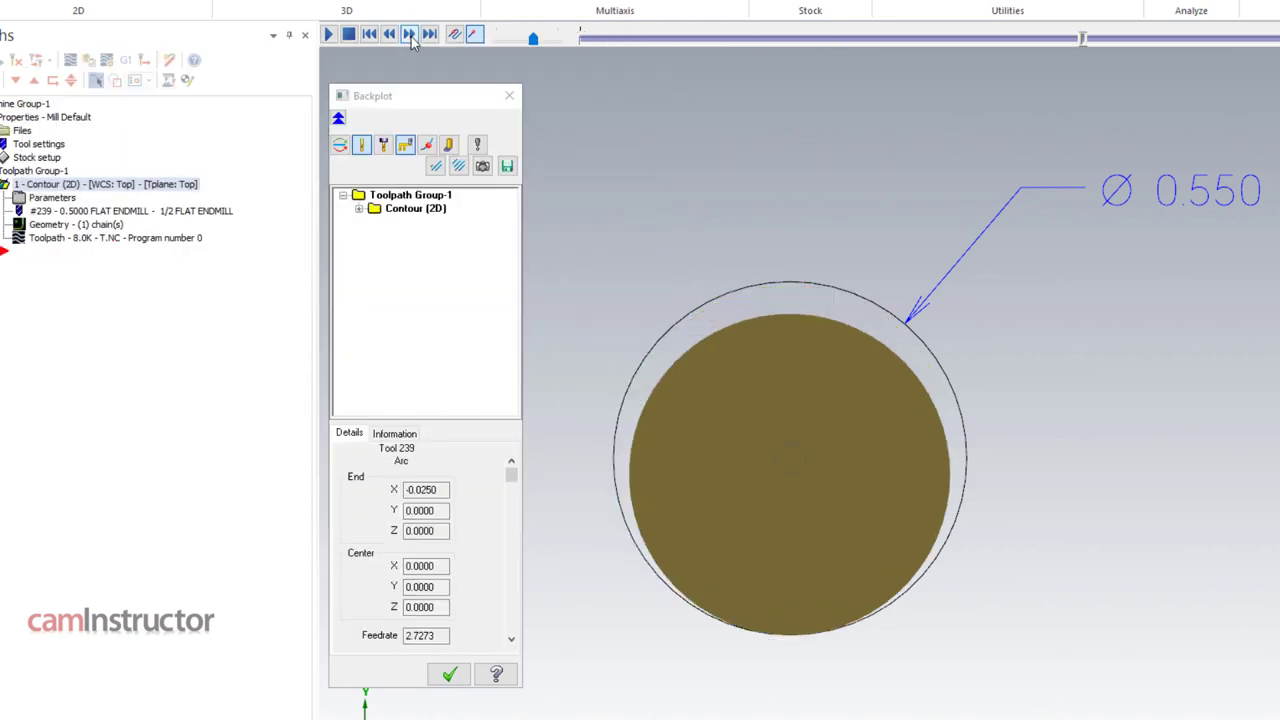
{"action": "double_click", "coordinate": [437, 636]}
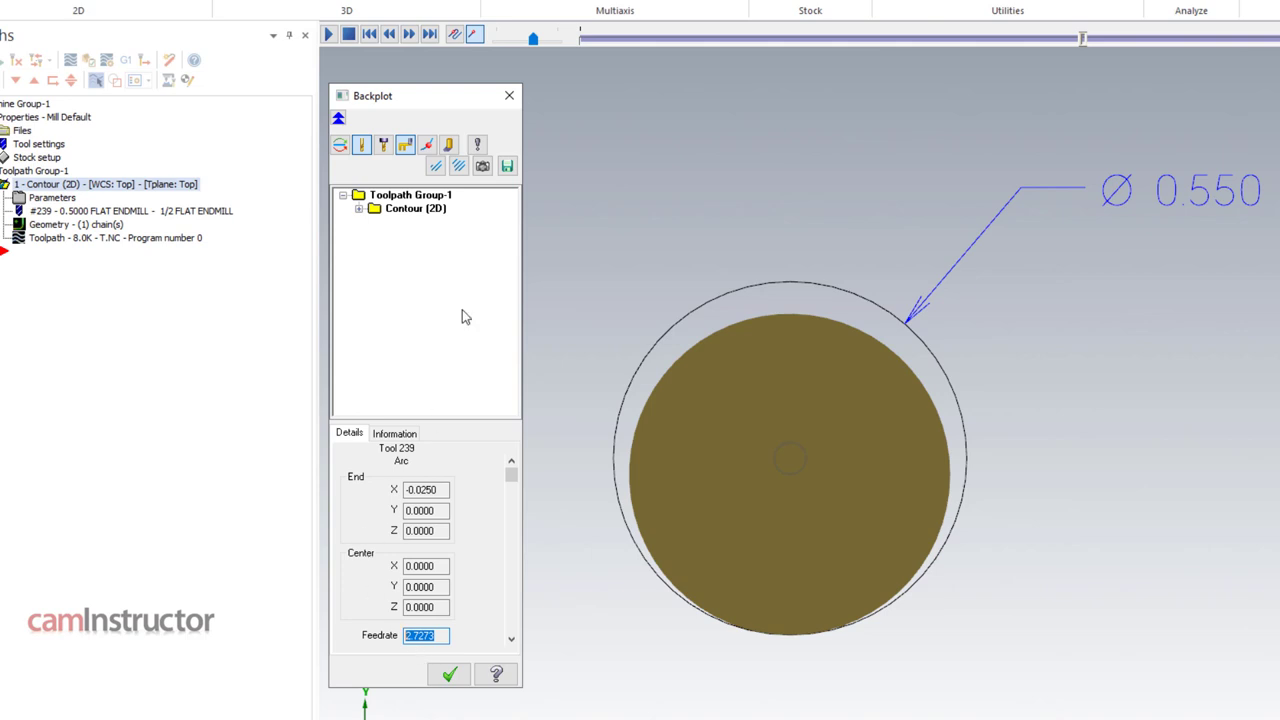
{"action": "left_click", "coordinate": [410, 35]}
{"action": "left_click", "coordinate": [410, 35]}
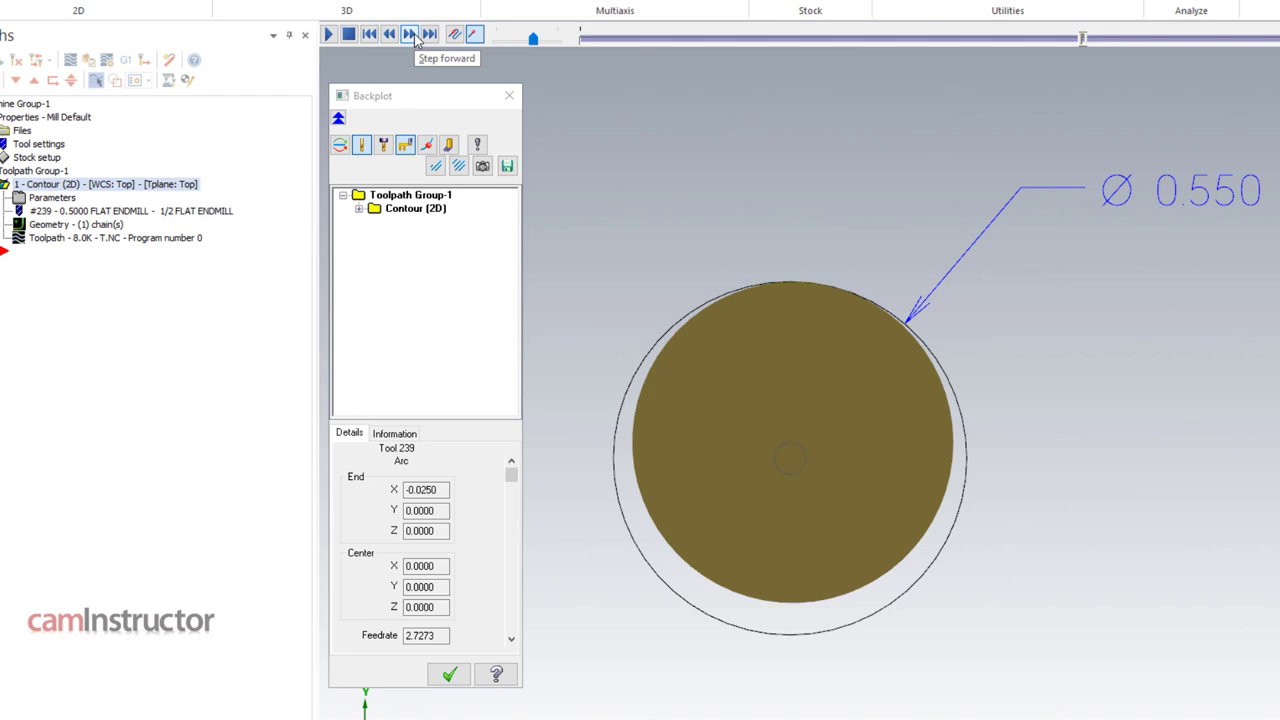
{"action": "left_click", "coordinate": [410, 35]}
{"action": "left_click", "coordinate": [410, 35]}
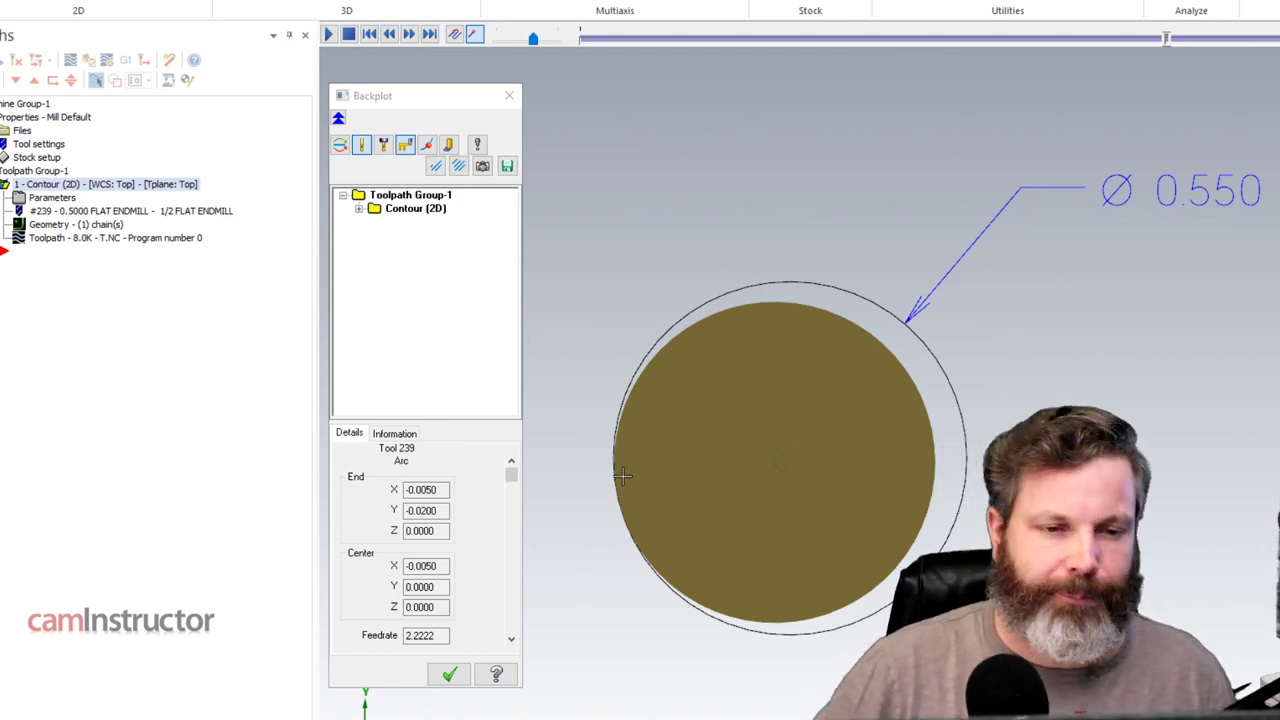
{"action": "left_click", "coordinate": [449, 674]}
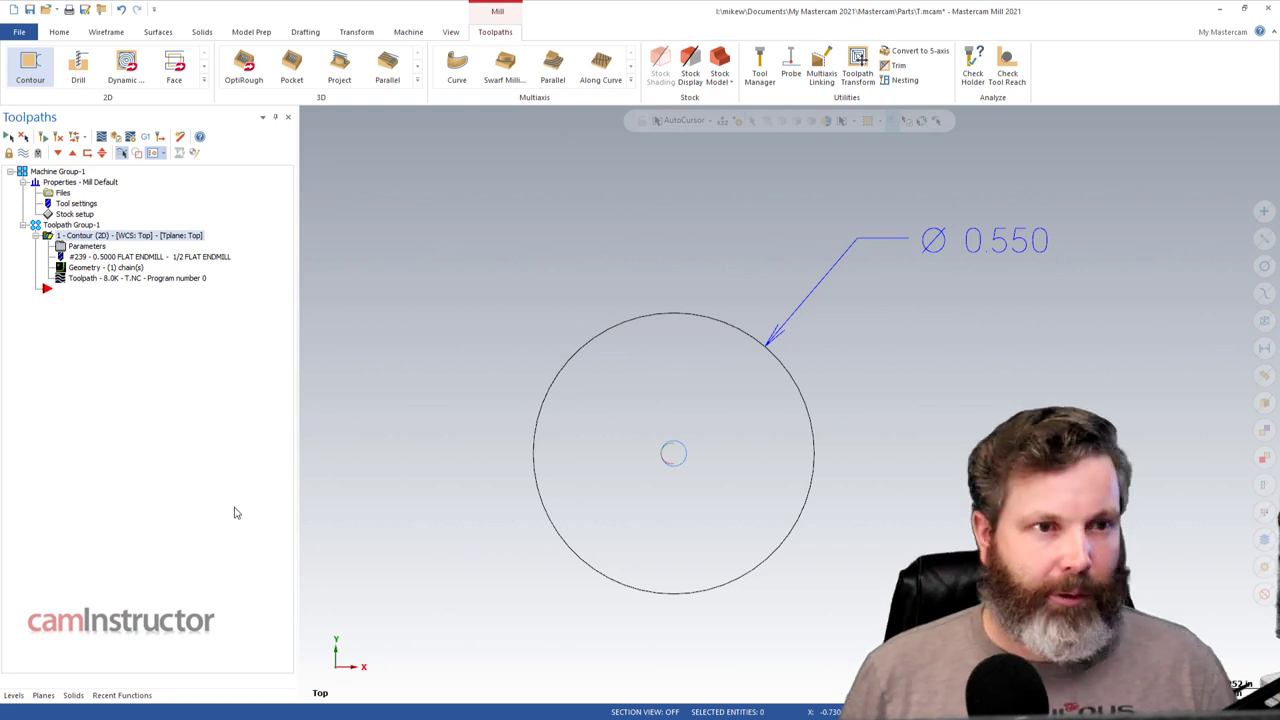
Step: Create a Thread Mill toolpath on the 0.550 diameter circle
{"action": "left_click", "coordinate": [205, 82]}
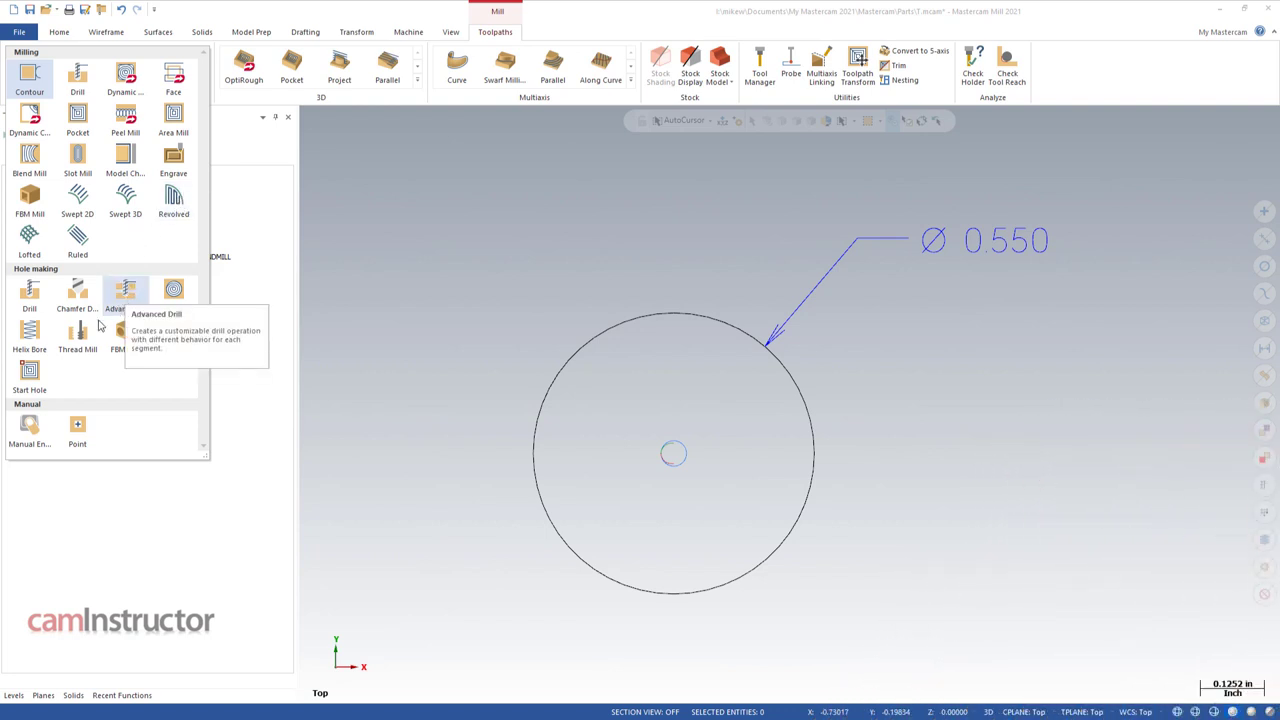
{"action": "left_click", "coordinate": [128, 289]}
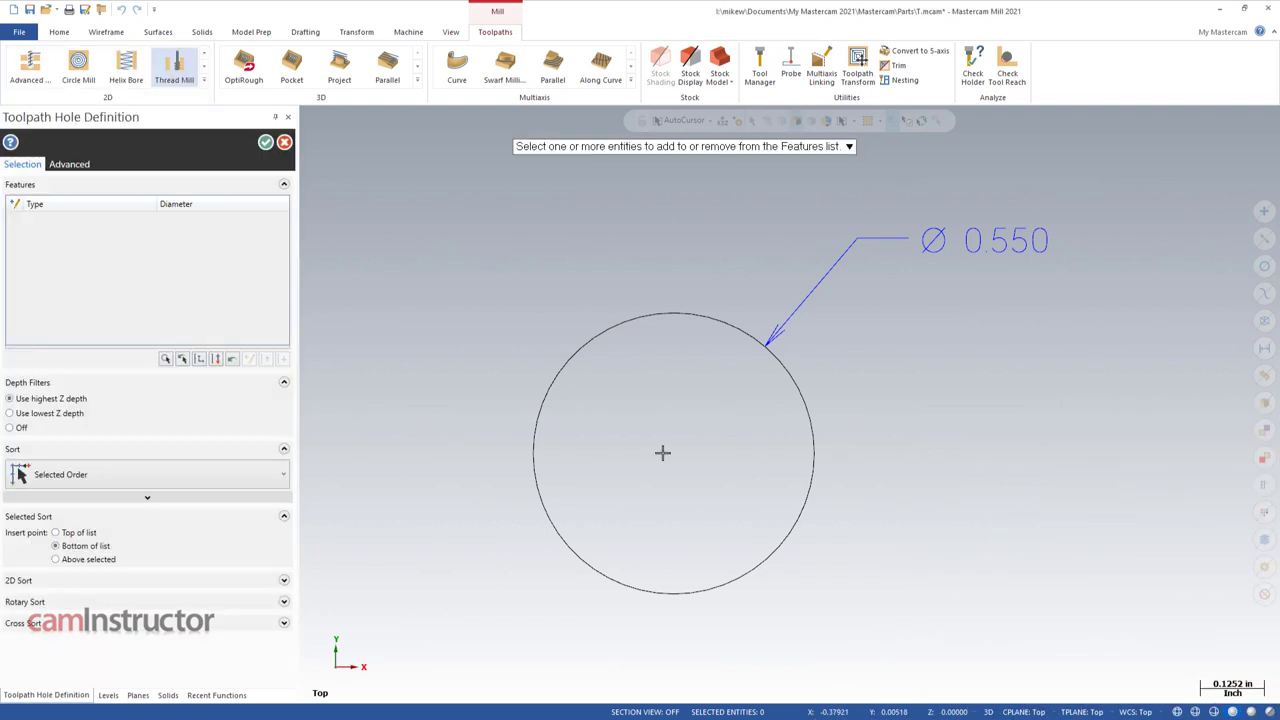
{"action": "left_click", "coordinate": [806, 420]}
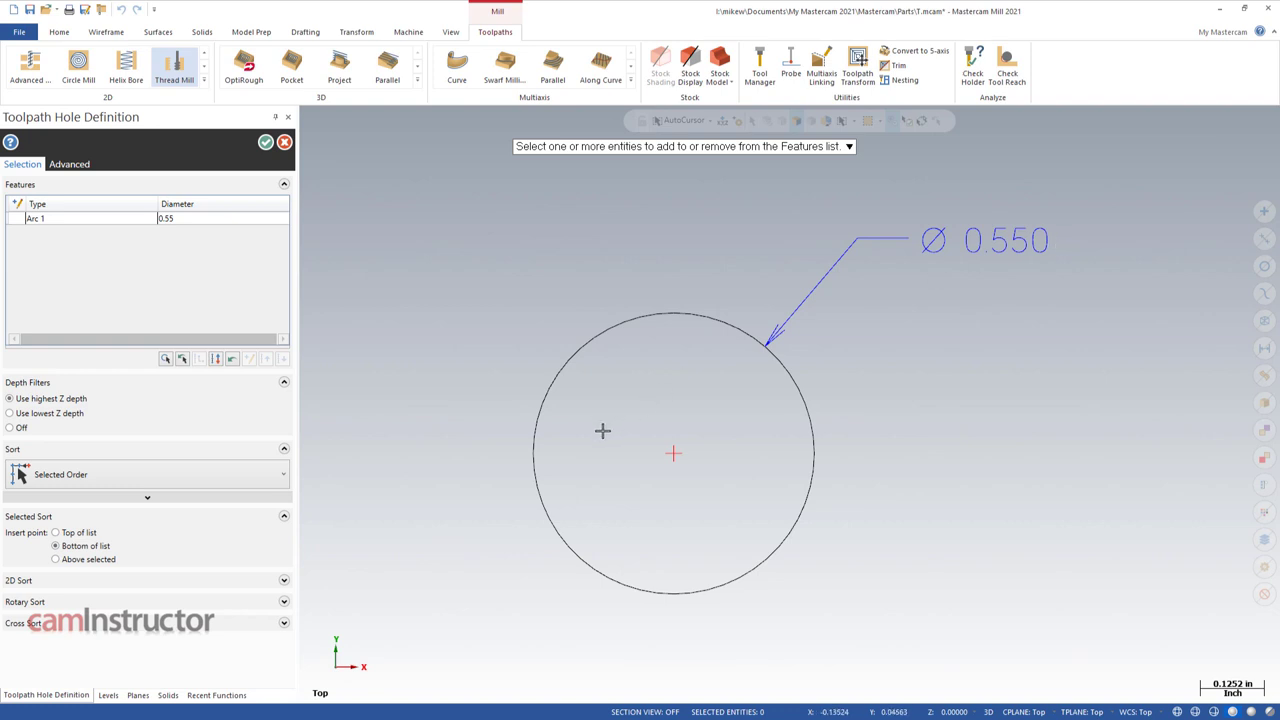
{"action": "left_click", "coordinate": [266, 143]}
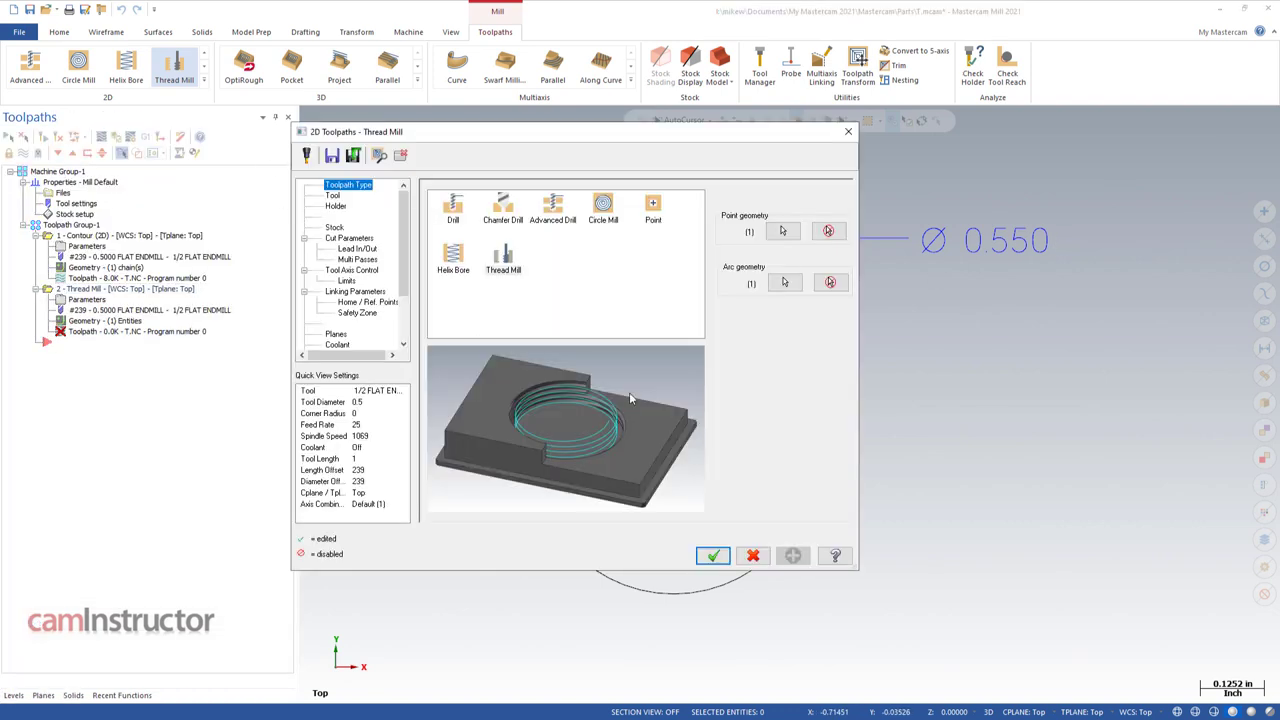
Step: Select the 0.5 Thread Mill for the thread milling operation and set its feed rate to 30
{"action": "left_click", "coordinate": [334, 197]}
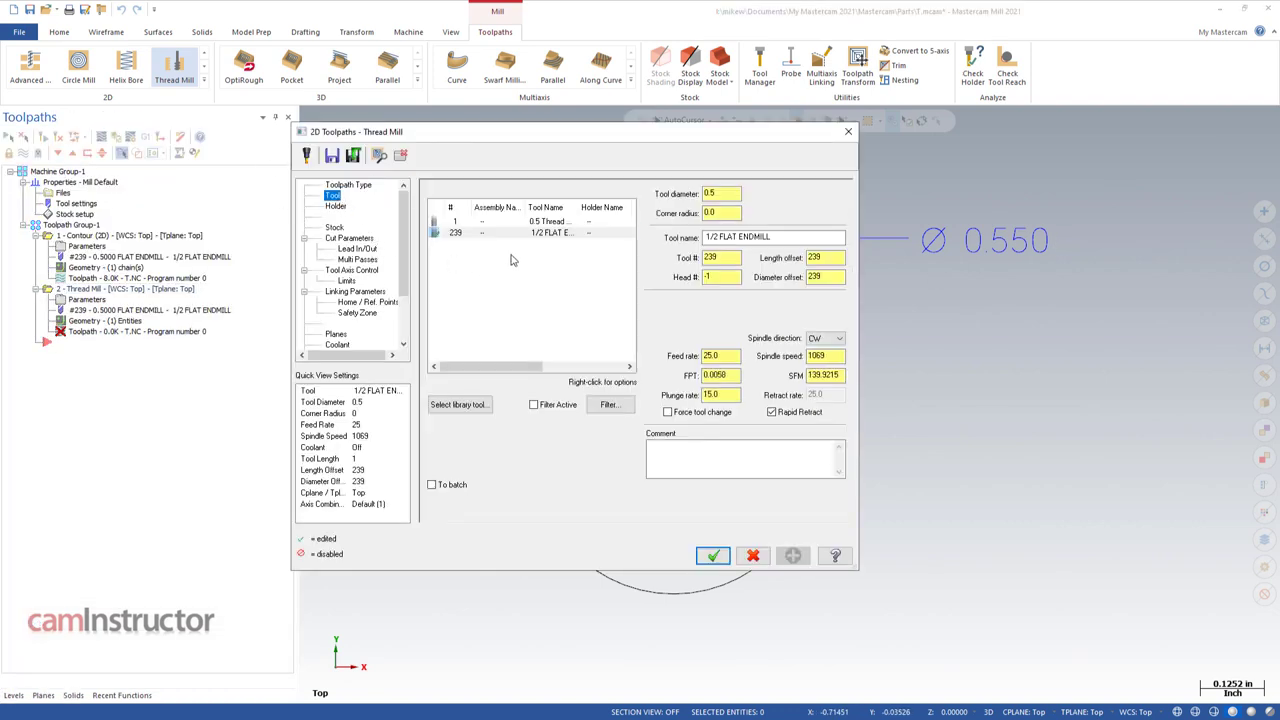
{"action": "left_click", "coordinate": [545, 224]}
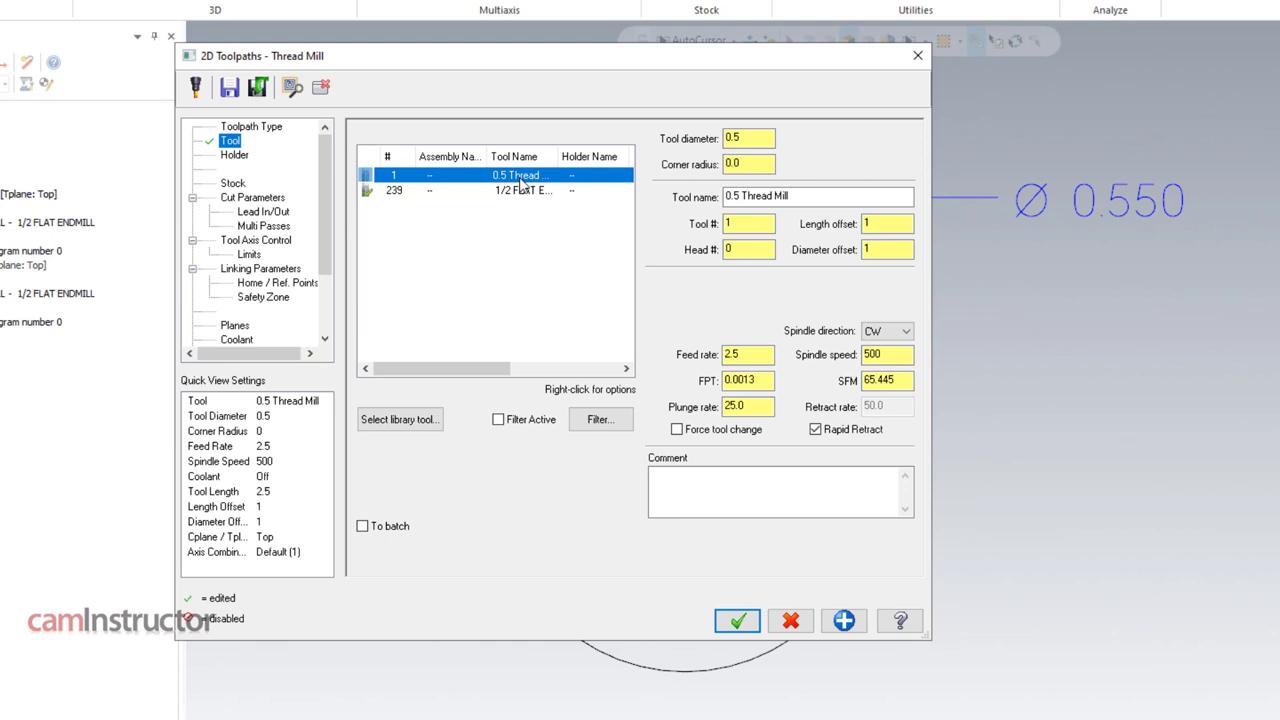
{"action": "double_click", "coordinate": [760, 355]}
{"action": "type", "text": "3"}
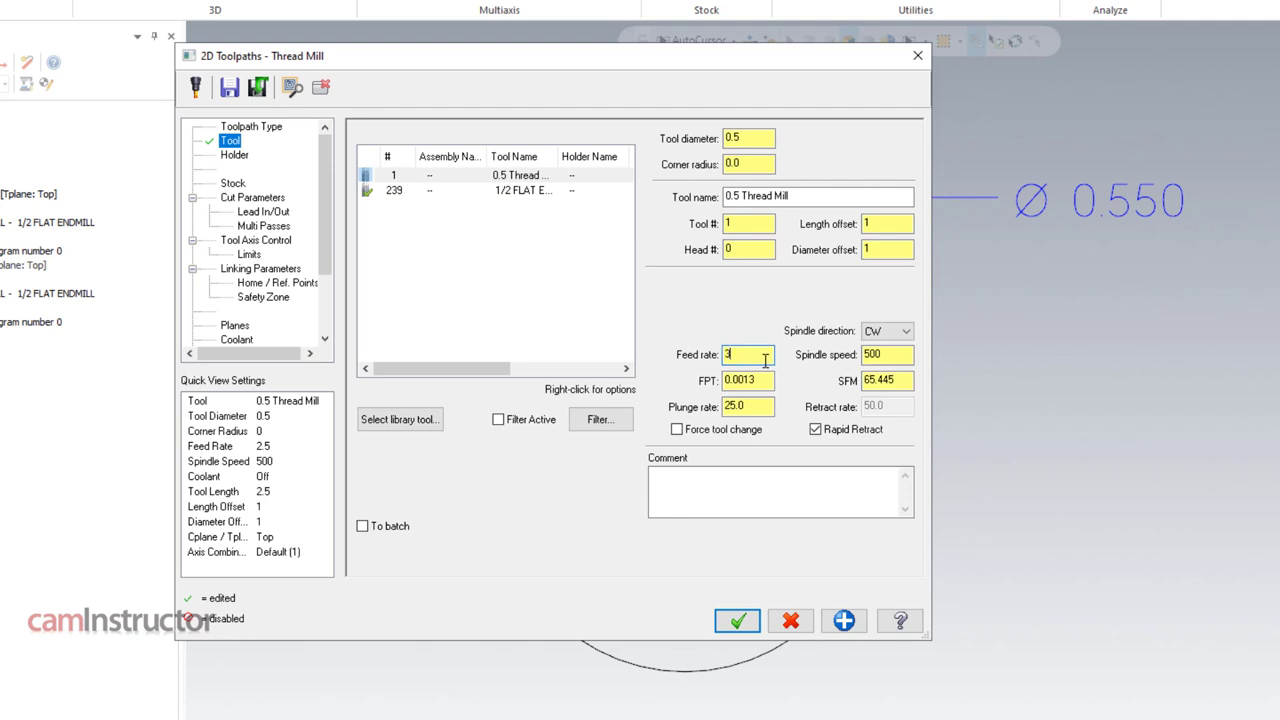
{"action": "type", "text": "0"}
{"action": "key", "text": "Tab"}
{"action": "key", "text": "Tab"}
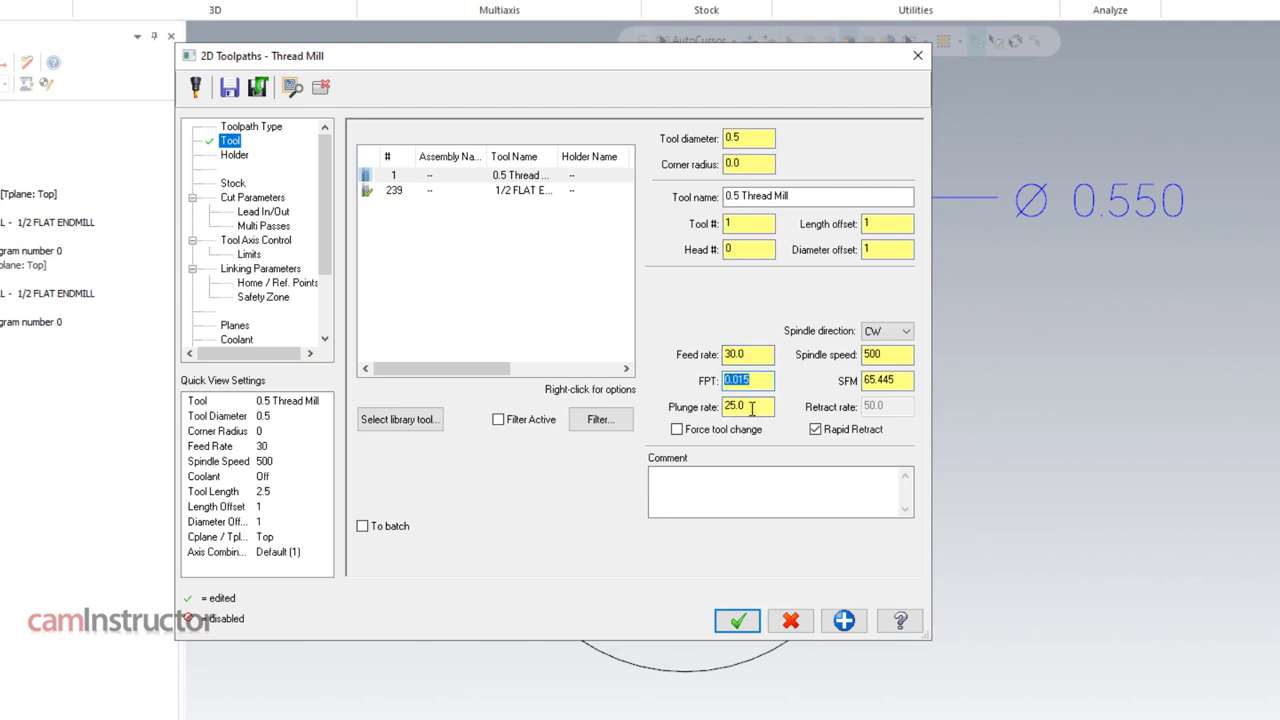
Step: Review the thread mill's cut and linking parameters and accept them to generate the toolpath
{"action": "left_click", "coordinate": [258, 199]}
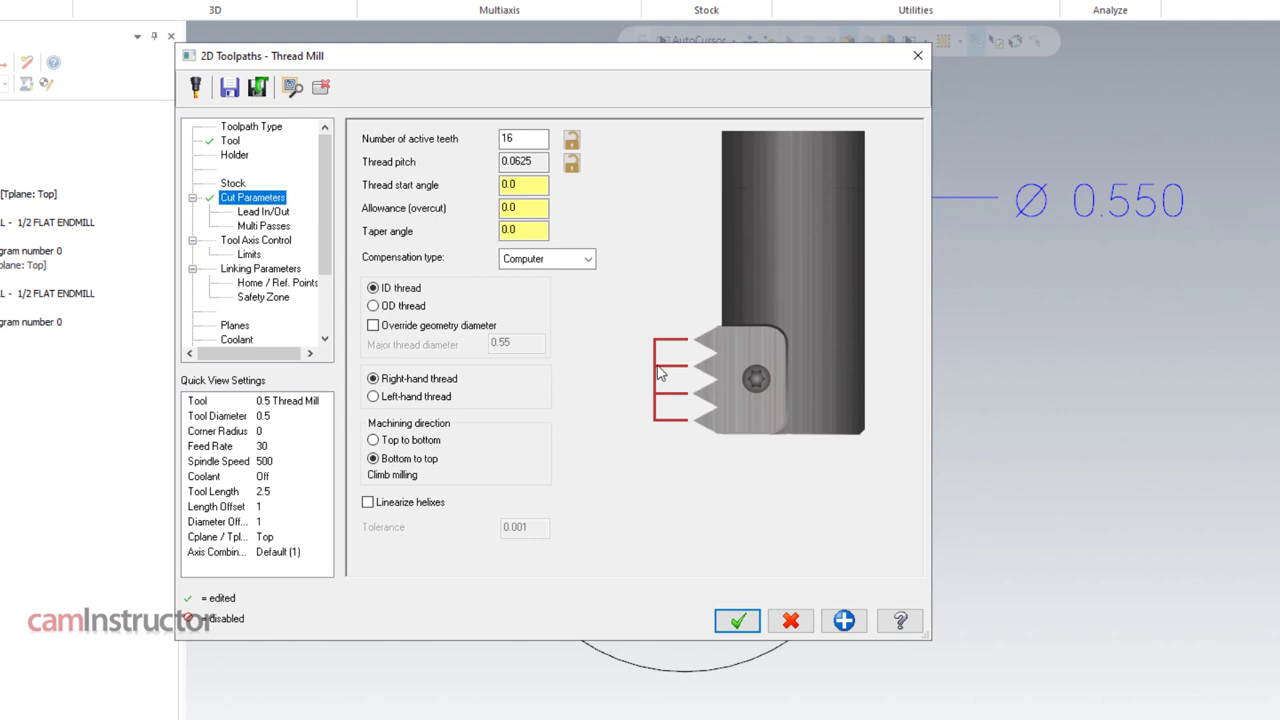
{"action": "left_click", "coordinate": [281, 272]}
{"action": "scroll", "coordinate": [321, 268], "scroll_direction": "down", "scroll_amount": 1}
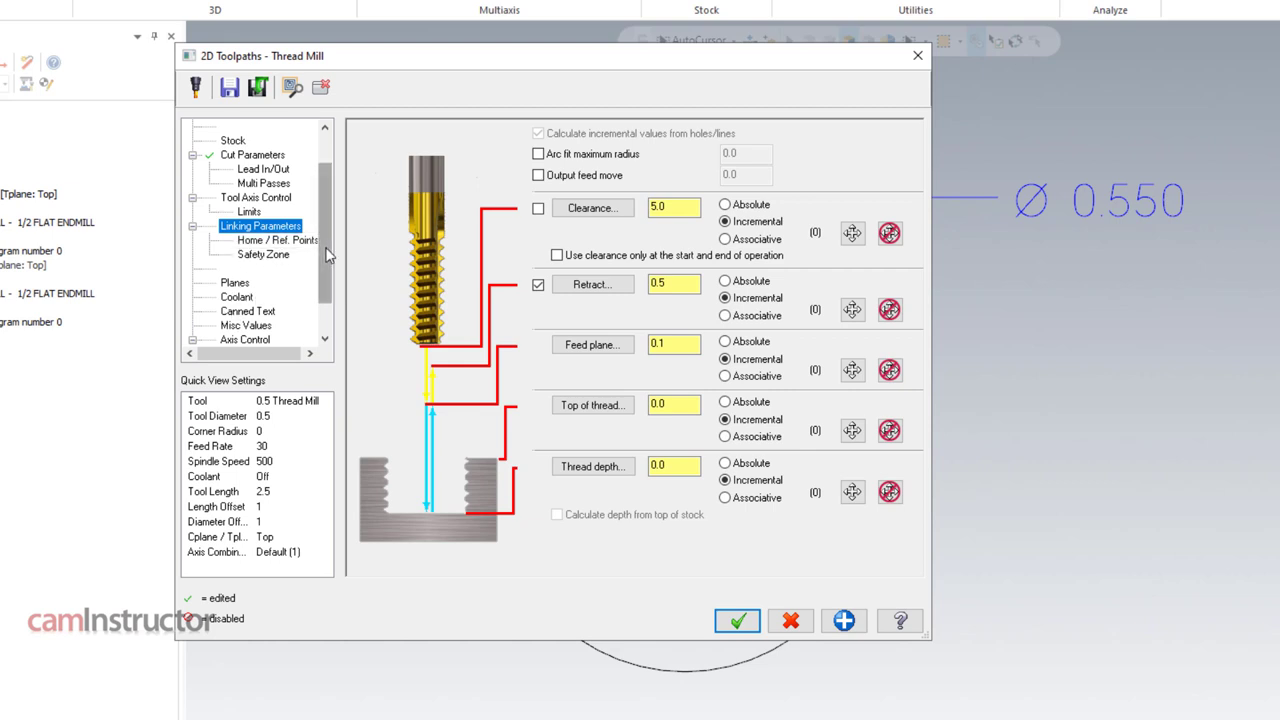
{"action": "scroll", "coordinate": [327, 255], "scroll_direction": "down", "scroll_amount": 1}
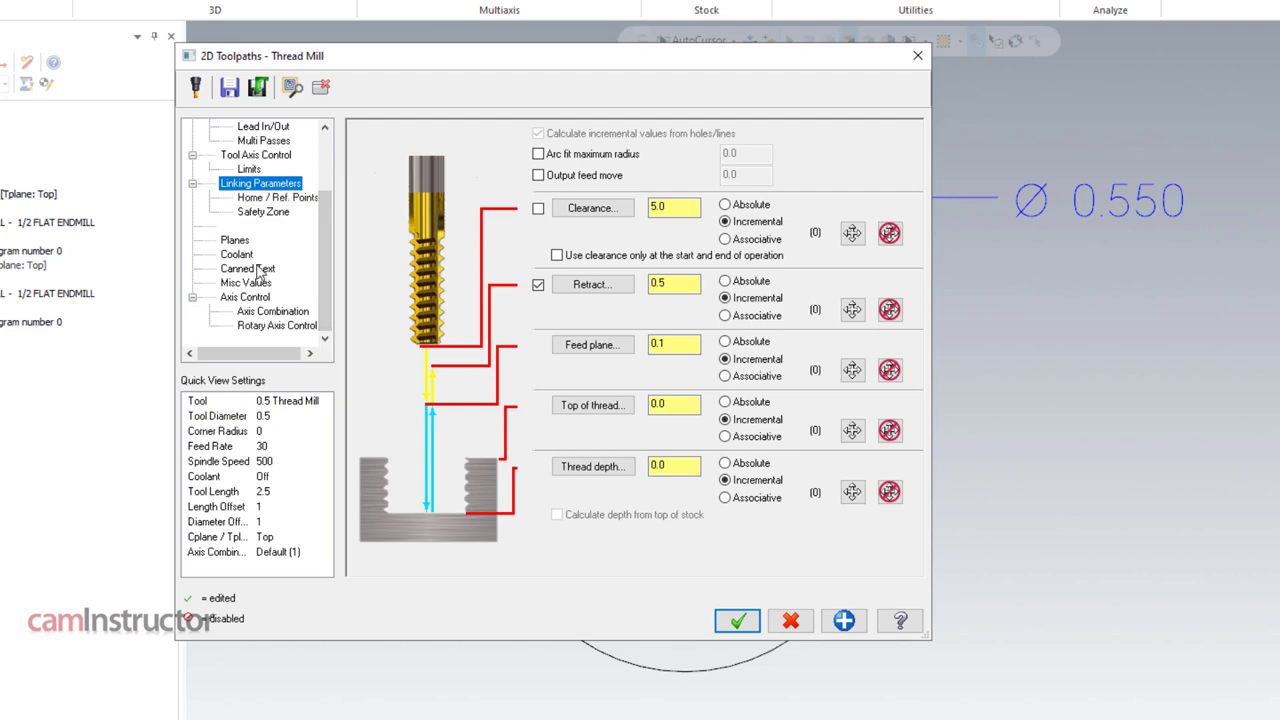
{"action": "left_click", "coordinate": [737, 621]}
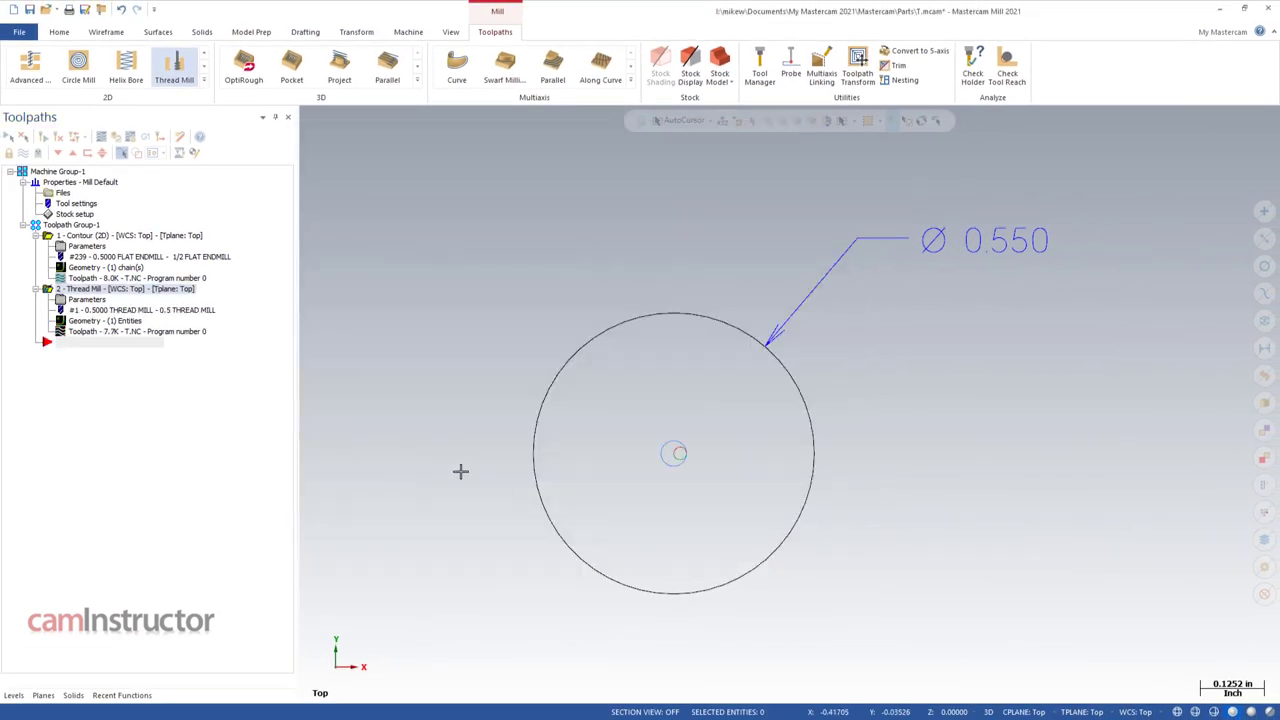
Step: Backplot the Thread Mill operation to examine its moves and feed rates, and close the backplot
{"action": "middle_click_drag", "start_coordinate": [617, 506], "coordinate": [598, 406]}
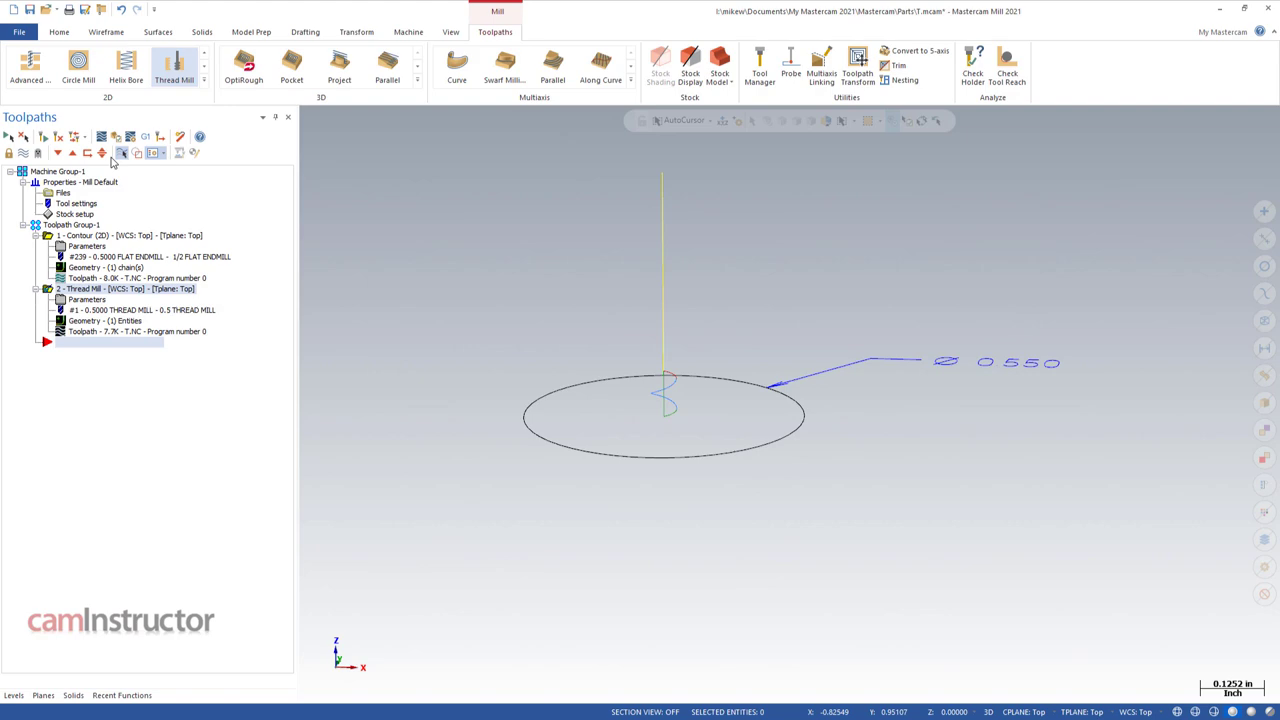
{"action": "left_click", "coordinate": [100, 136]}
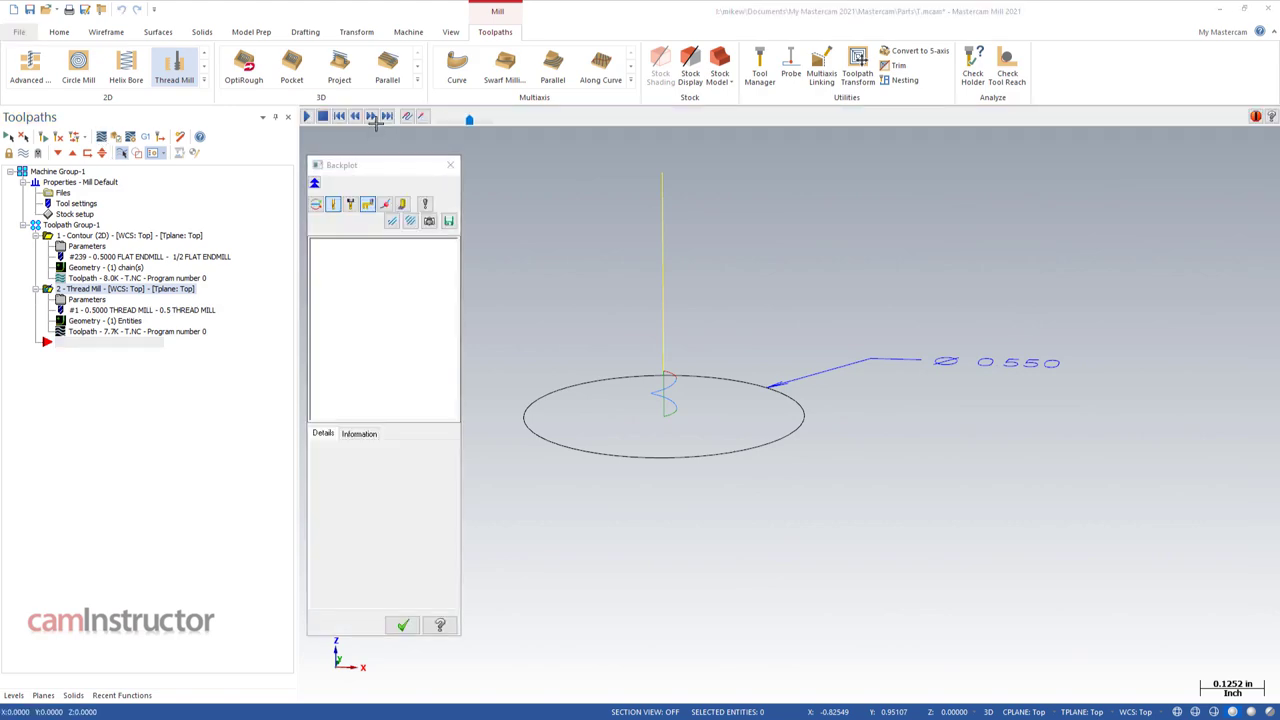
{"action": "left_click", "coordinate": [315, 3]}
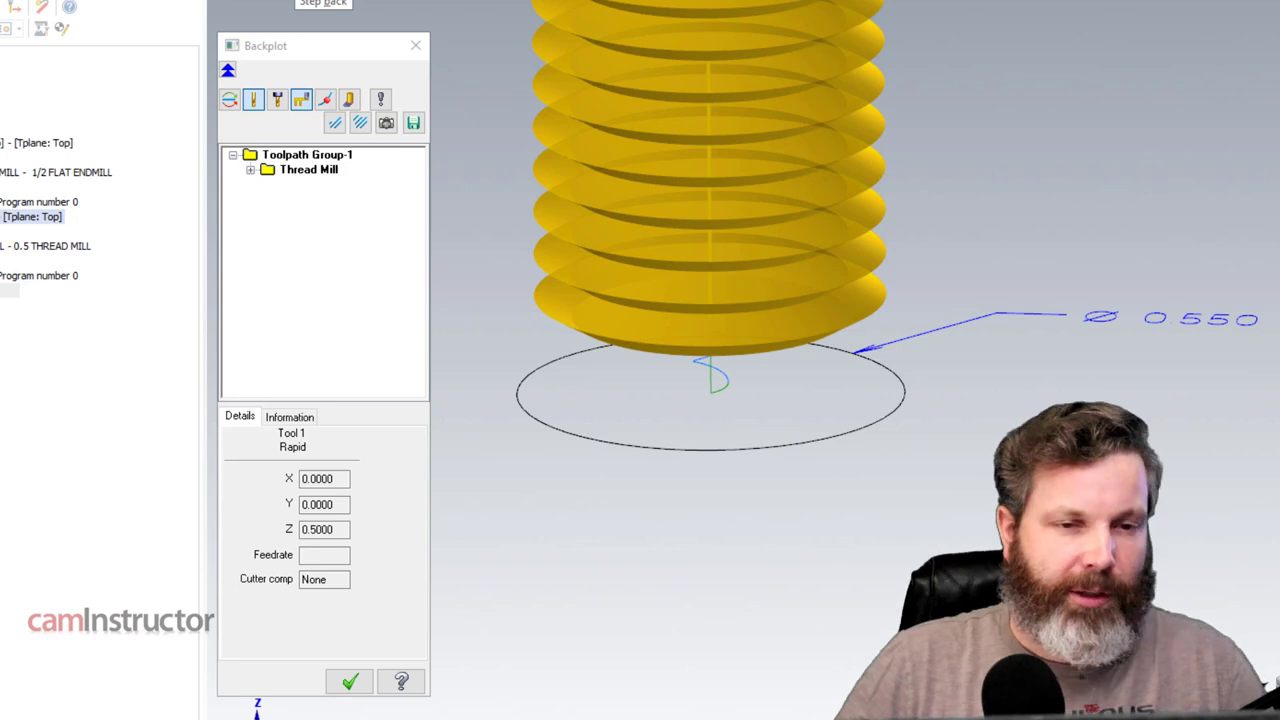
{"action": "left_click", "coordinate": [419, 48]}
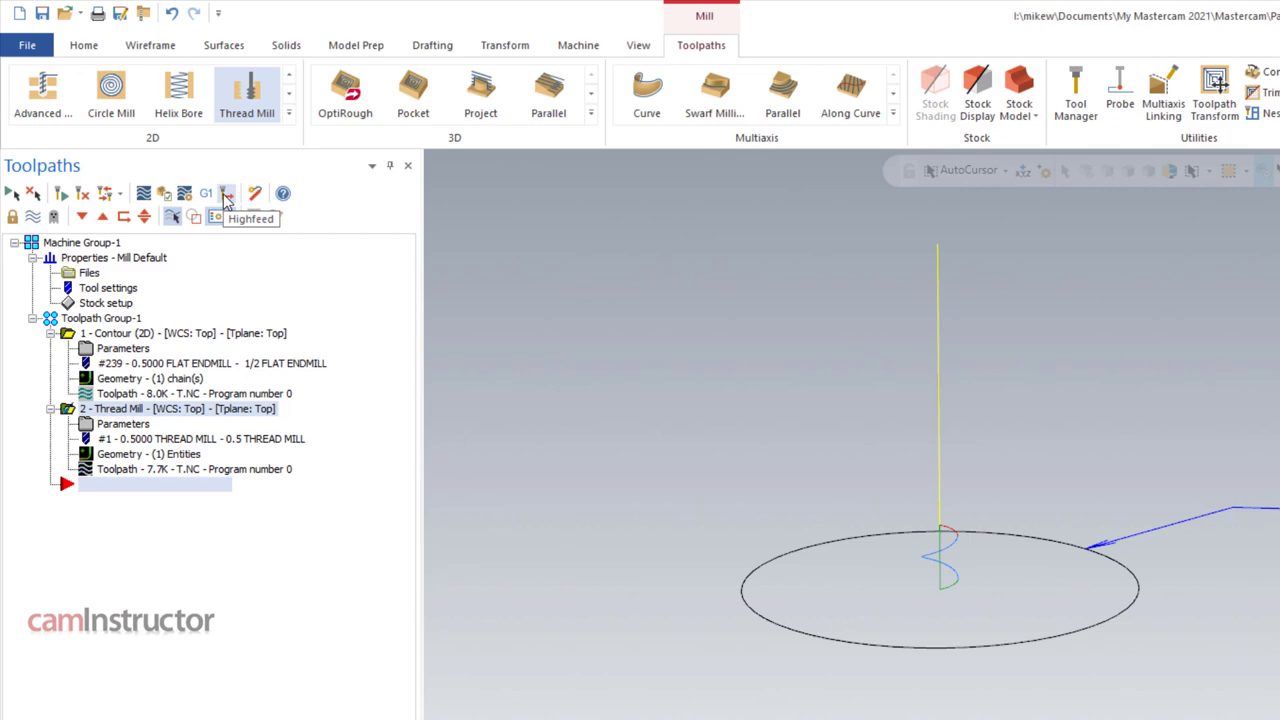
Step: Enable Adjust feed on arc move in the machine group's tool settings and set the minimum arc feed to 0.5
{"action": "double_click", "coordinate": [89, 273]}
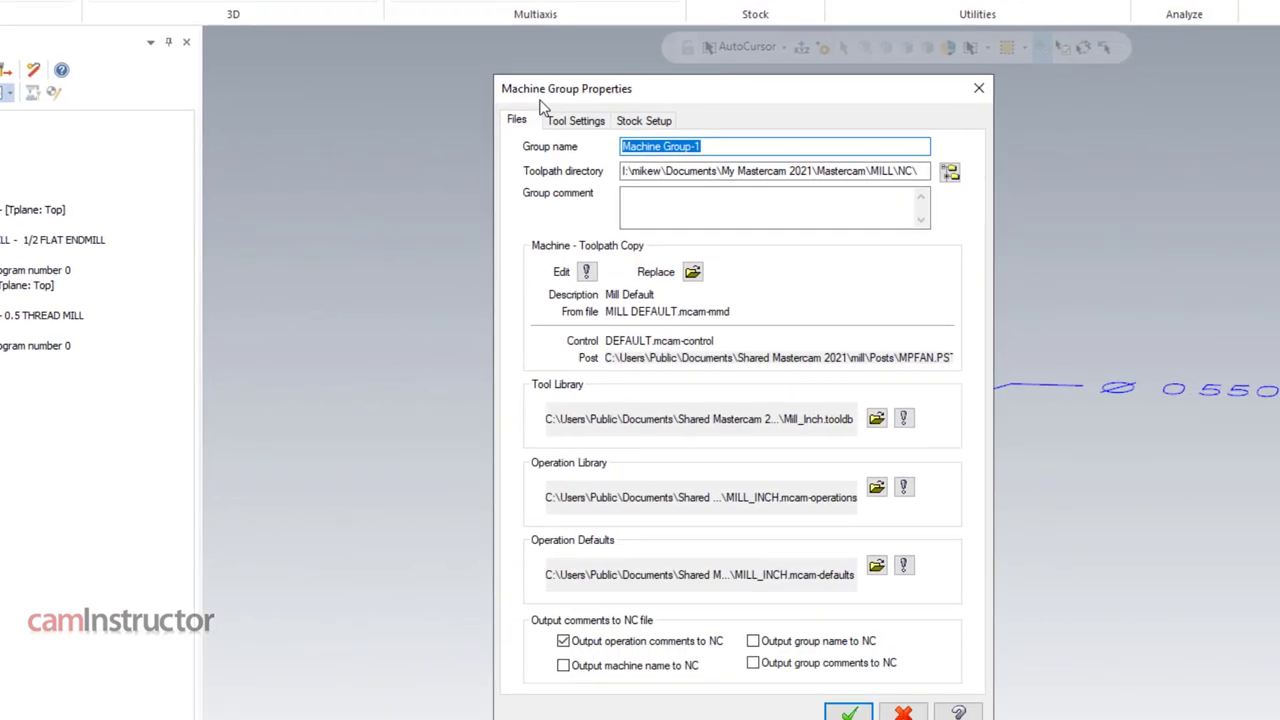
{"action": "left_click", "coordinate": [797, 243]}
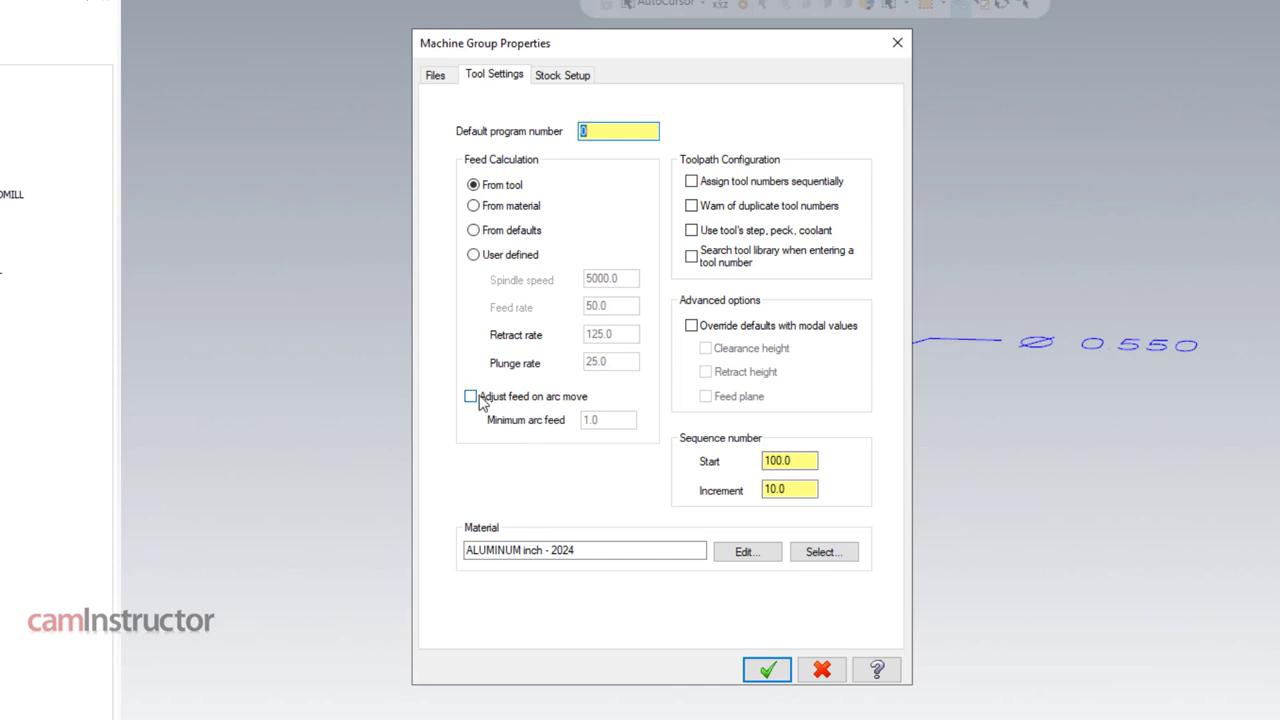
{"action": "left_click", "coordinate": [547, 398]}
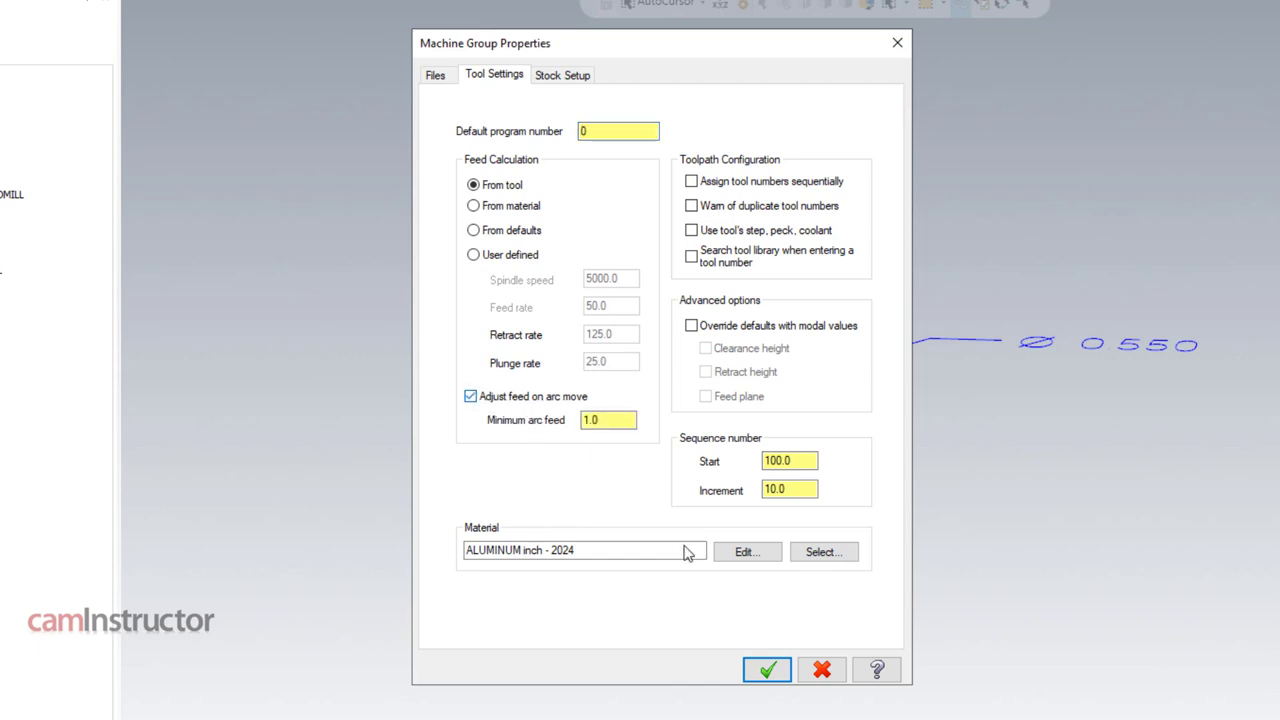
{"action": "left_click", "coordinate": [875, 672]}
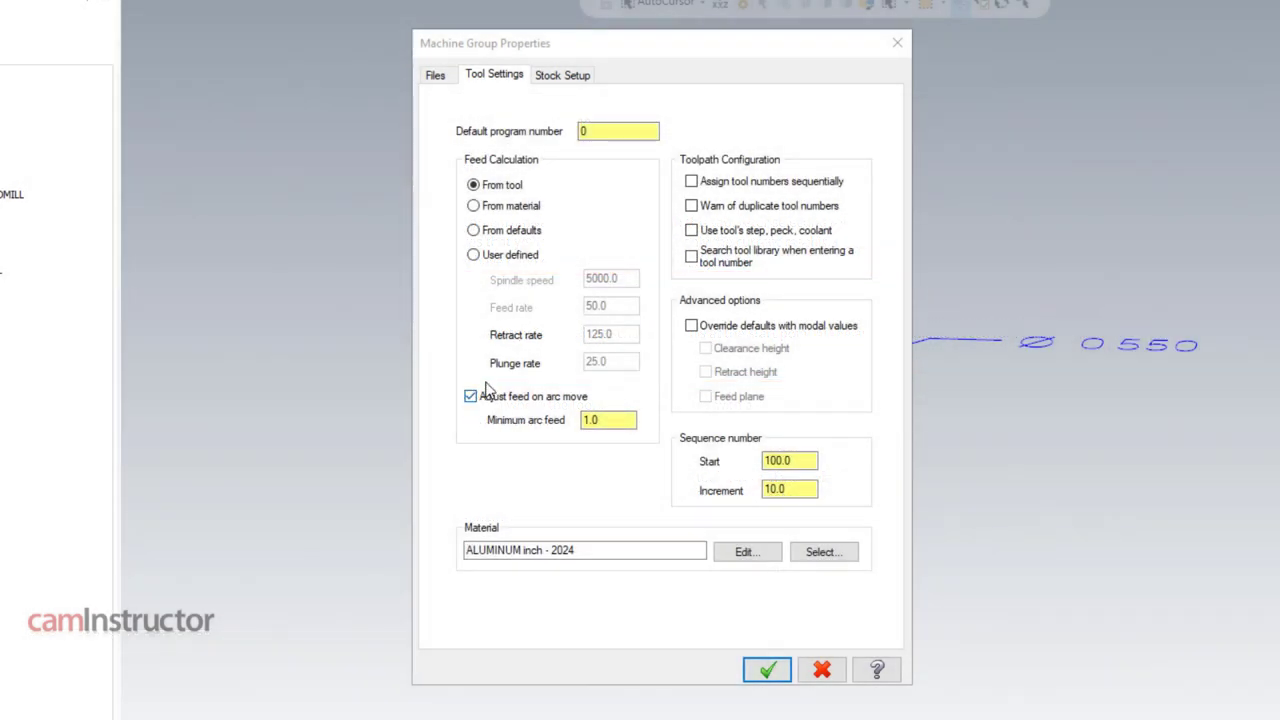
{"action": "double_click", "coordinate": [625, 423]}
{"action": "type", "text": "0.0"}
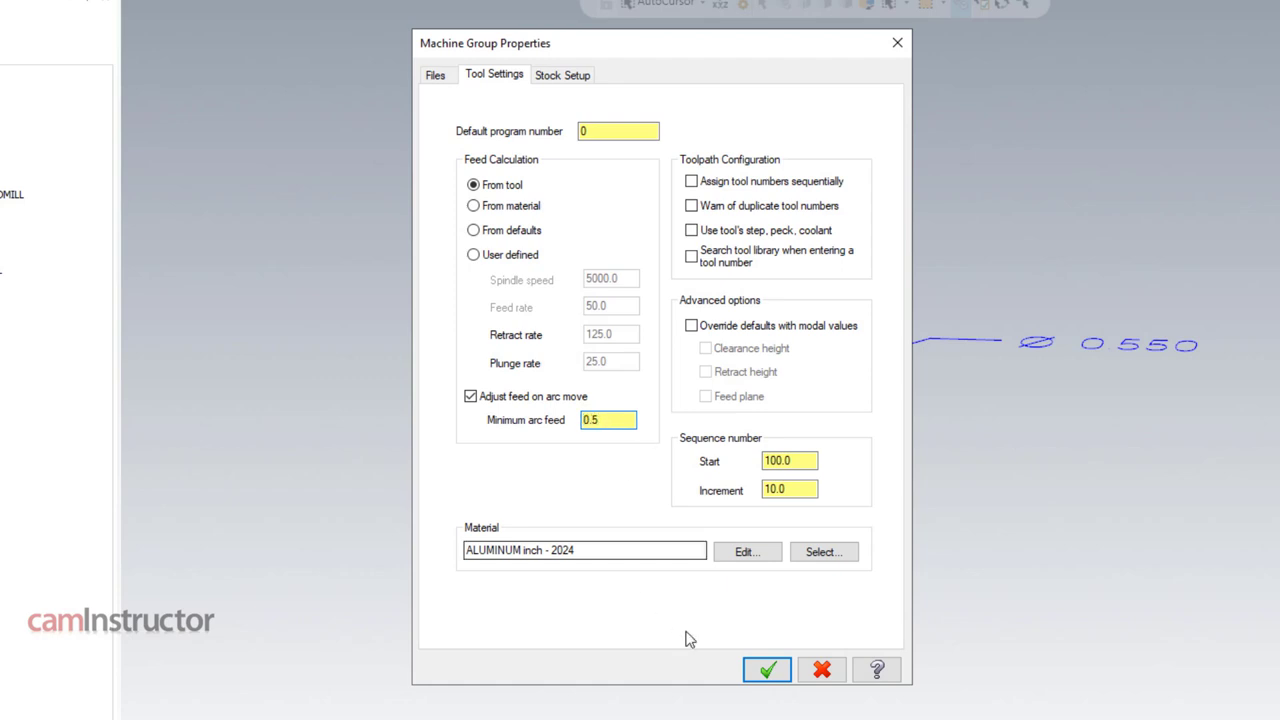
Step: Accept the machine group settings, step through the Thread Mill operation in Backplot to examine its arc feed rates, and close the backplot
{"action": "left_click", "coordinate": [767, 669]}
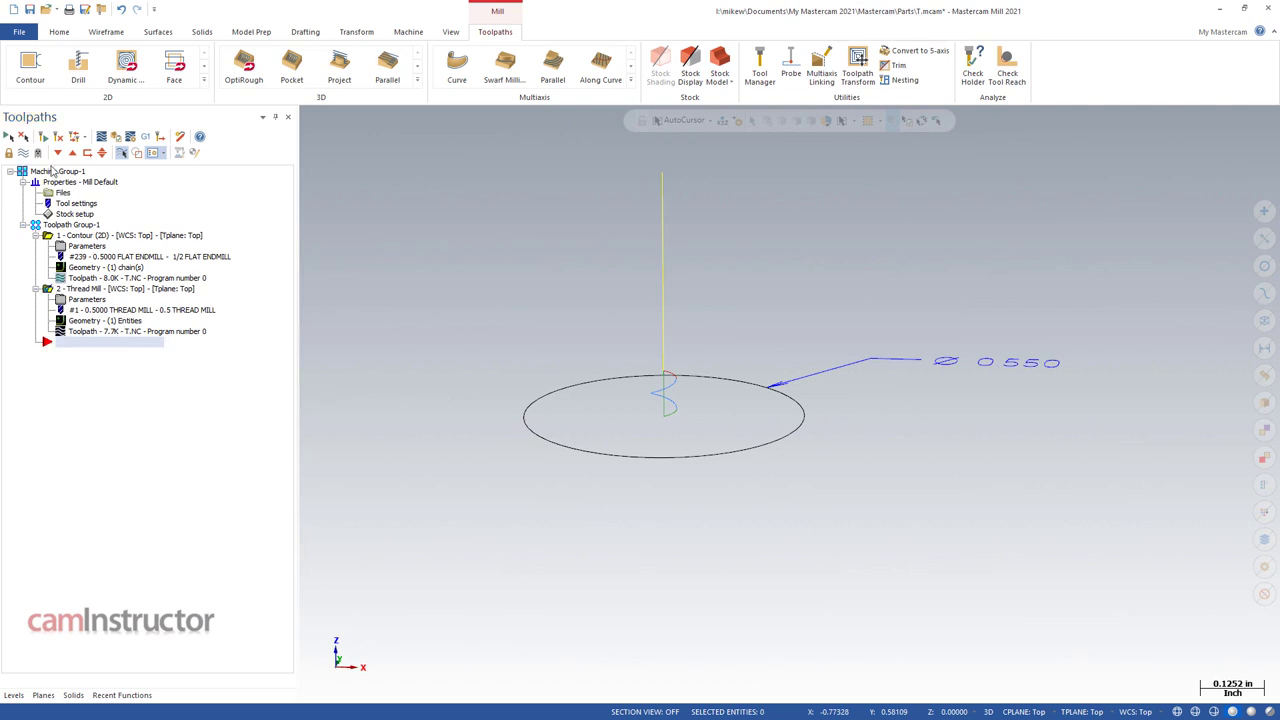
{"action": "left_click", "coordinate": [110, 288]}
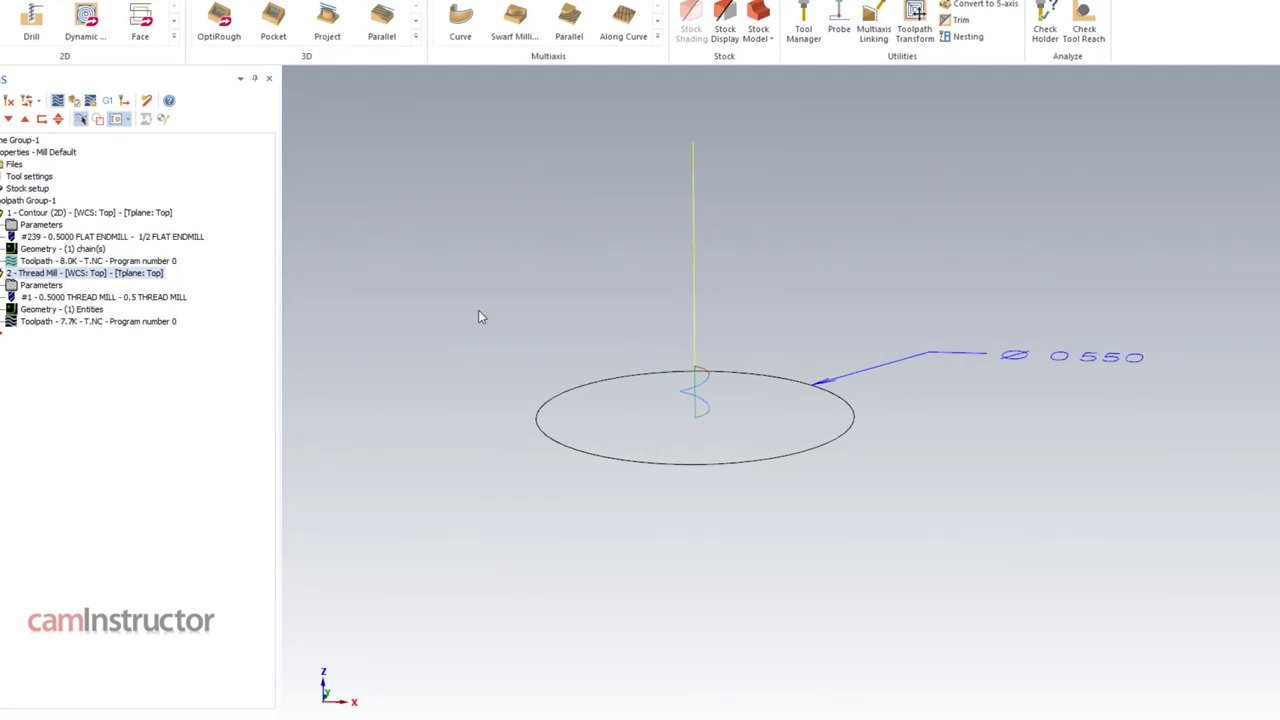
{"action": "key", "text": "alt+t"}
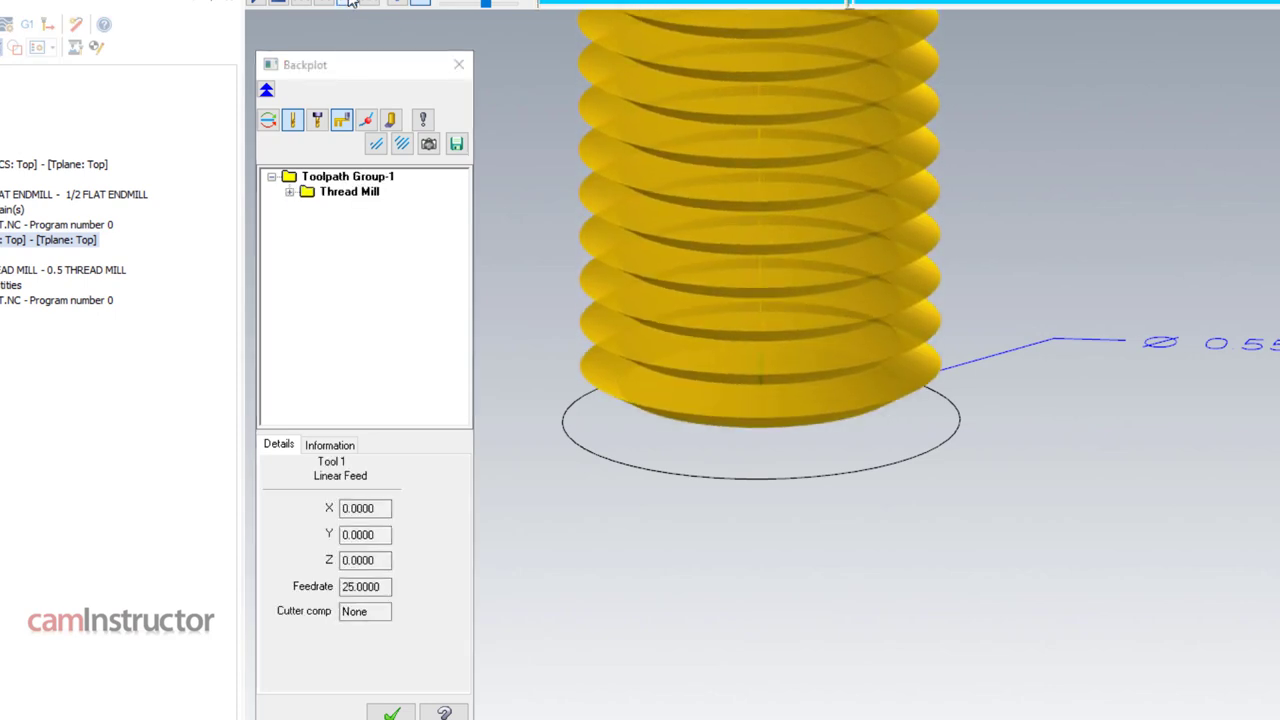
{"action": "left_click", "coordinate": [350, 3]}
{"action": "left_click", "coordinate": [350, 3]}
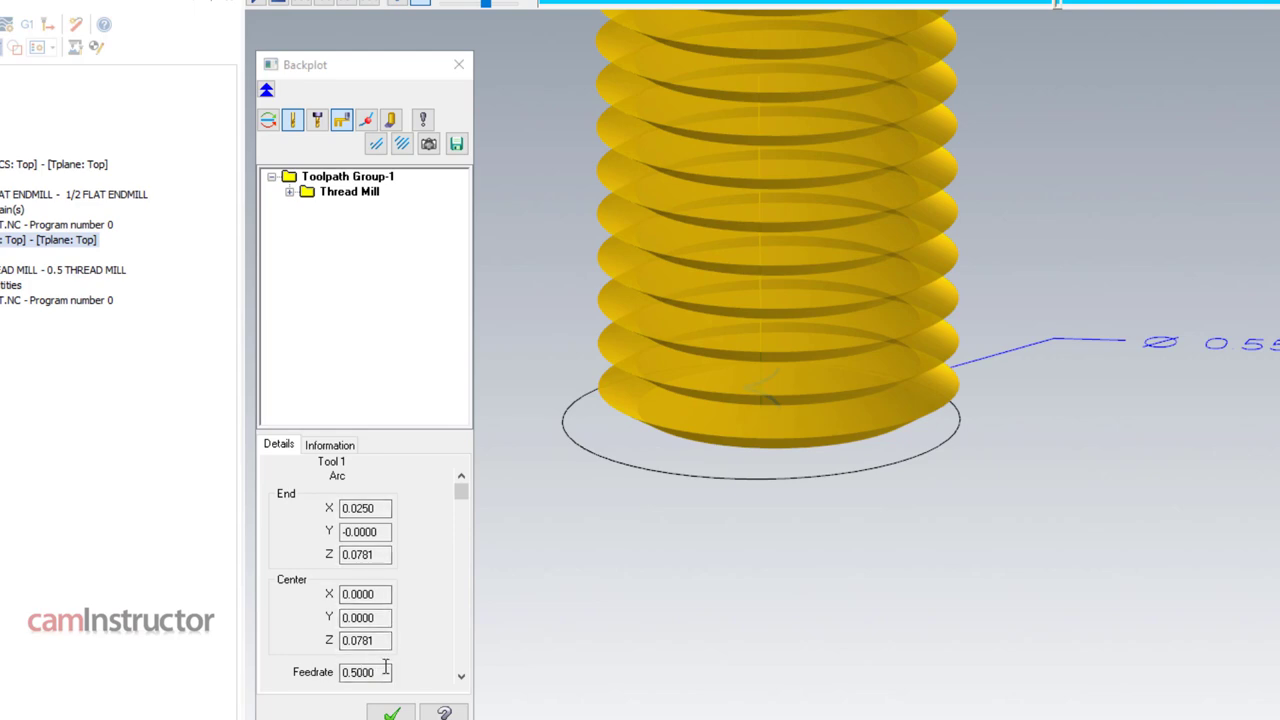
{"action": "left_click", "coordinate": [350, 3]}
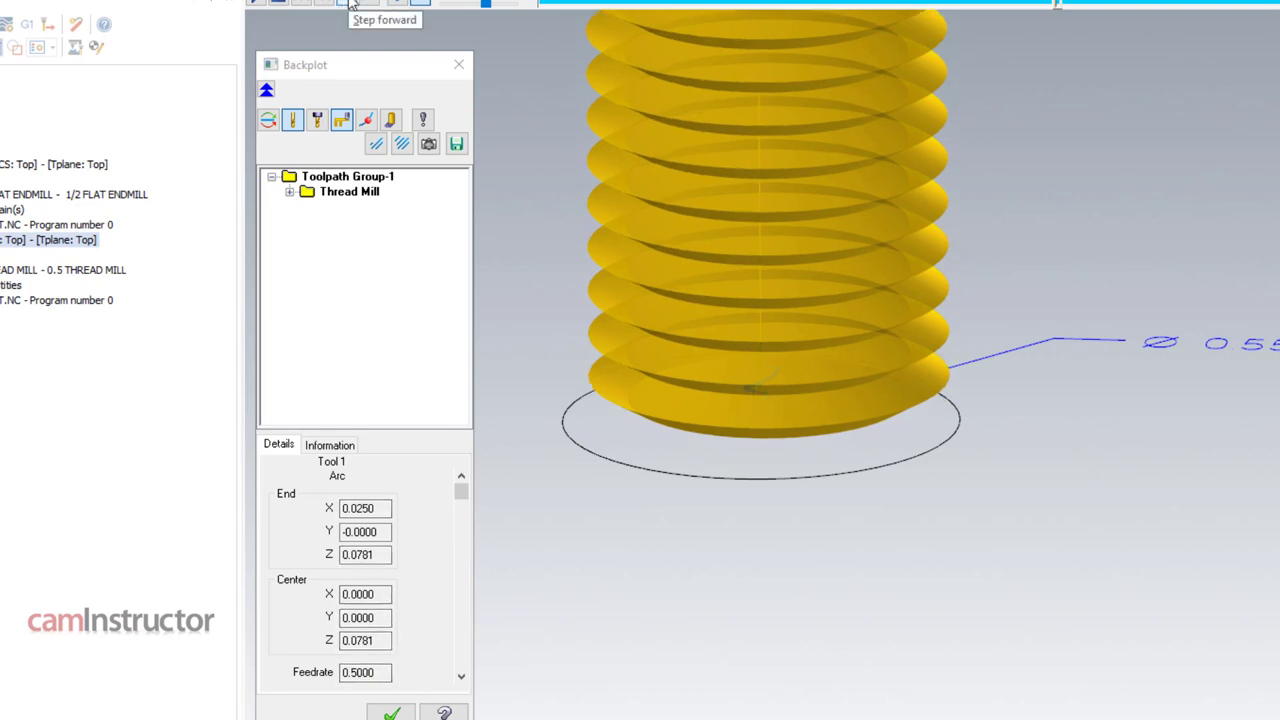
{"action": "left_click", "coordinate": [350, 3]}
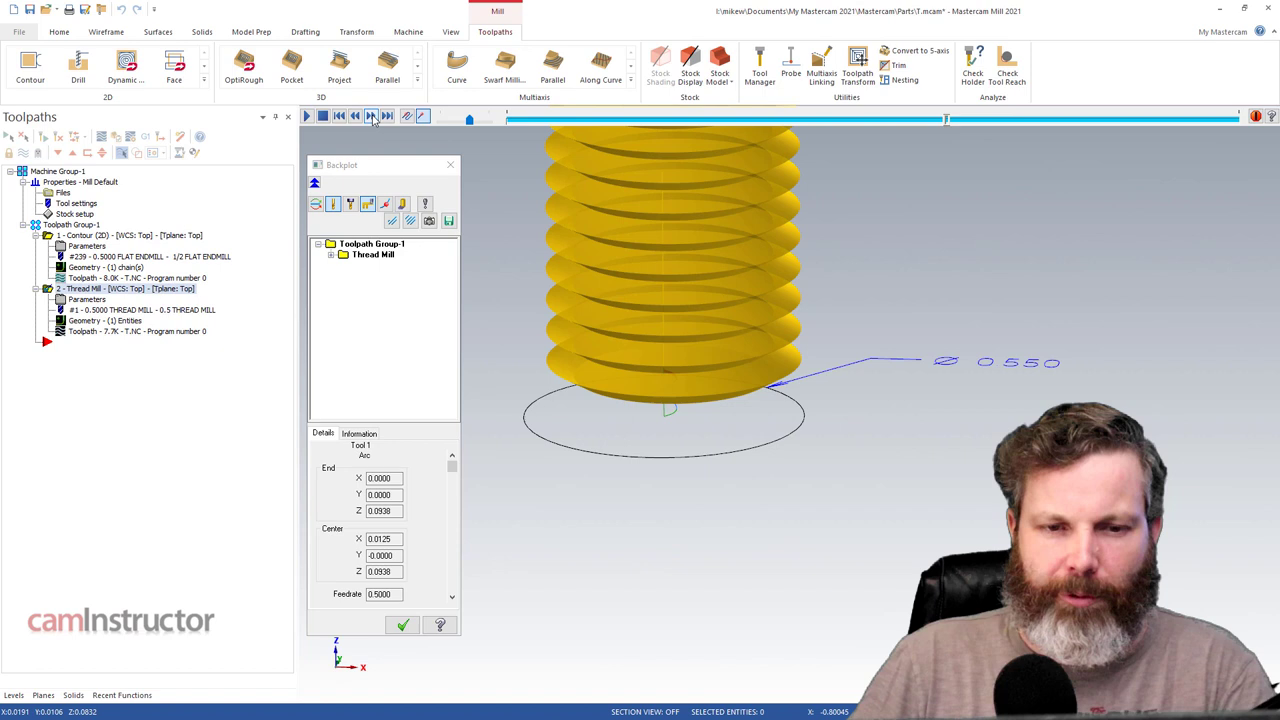
{"action": "left_click", "coordinate": [371, 117]}
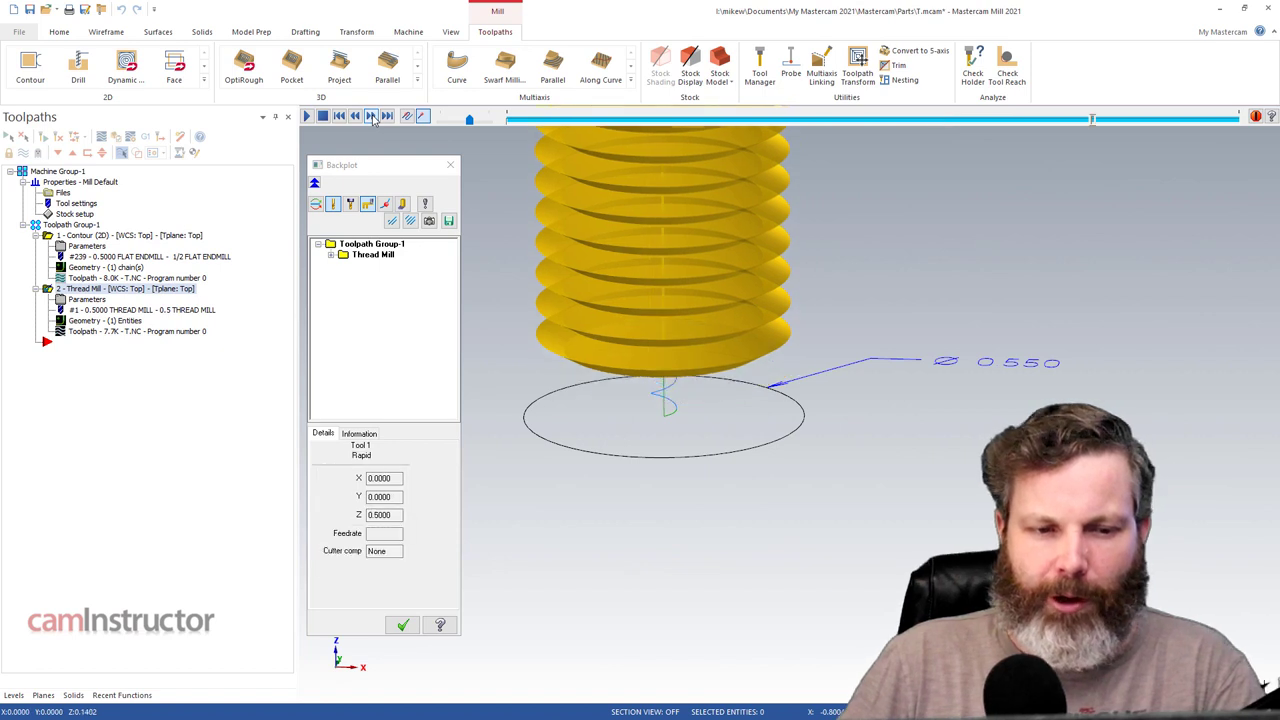
{"action": "left_click", "coordinate": [402, 626]}
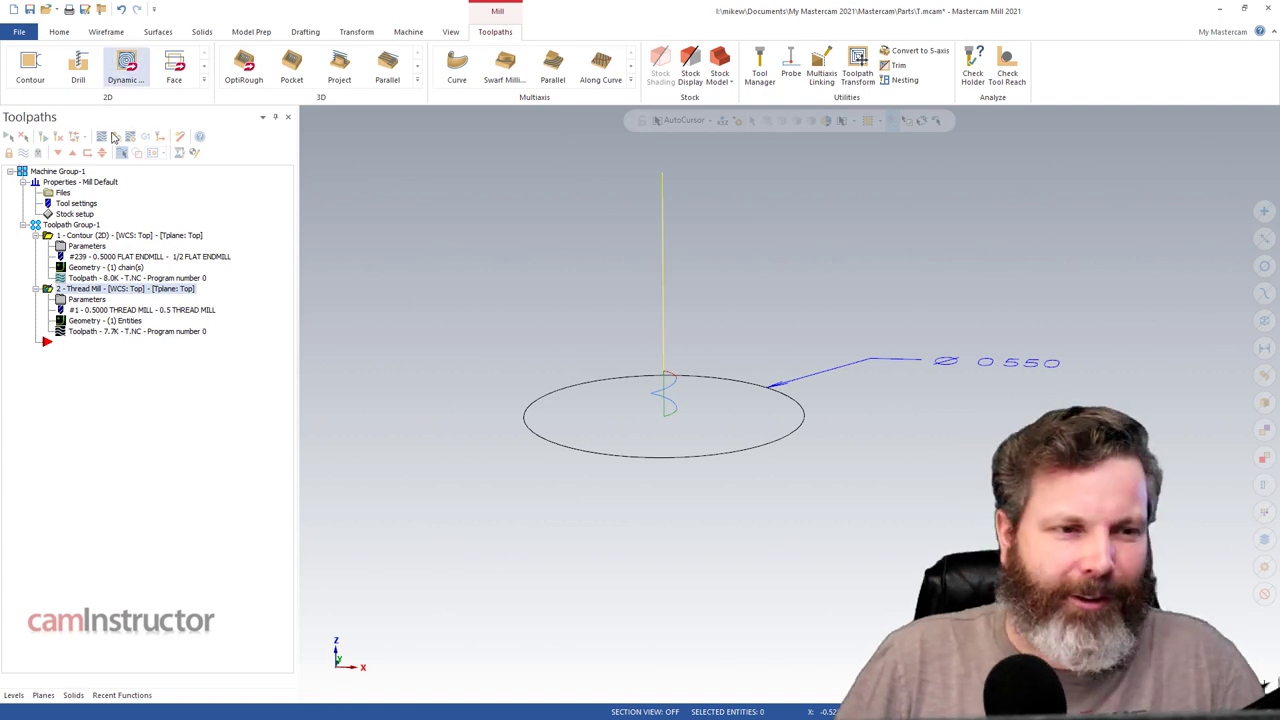
Step: Disable Adjust feed on arc move in the machine group's tool settings and regenerate the Thread Mill operation
{"action": "left_click", "coordinate": [74, 214]}
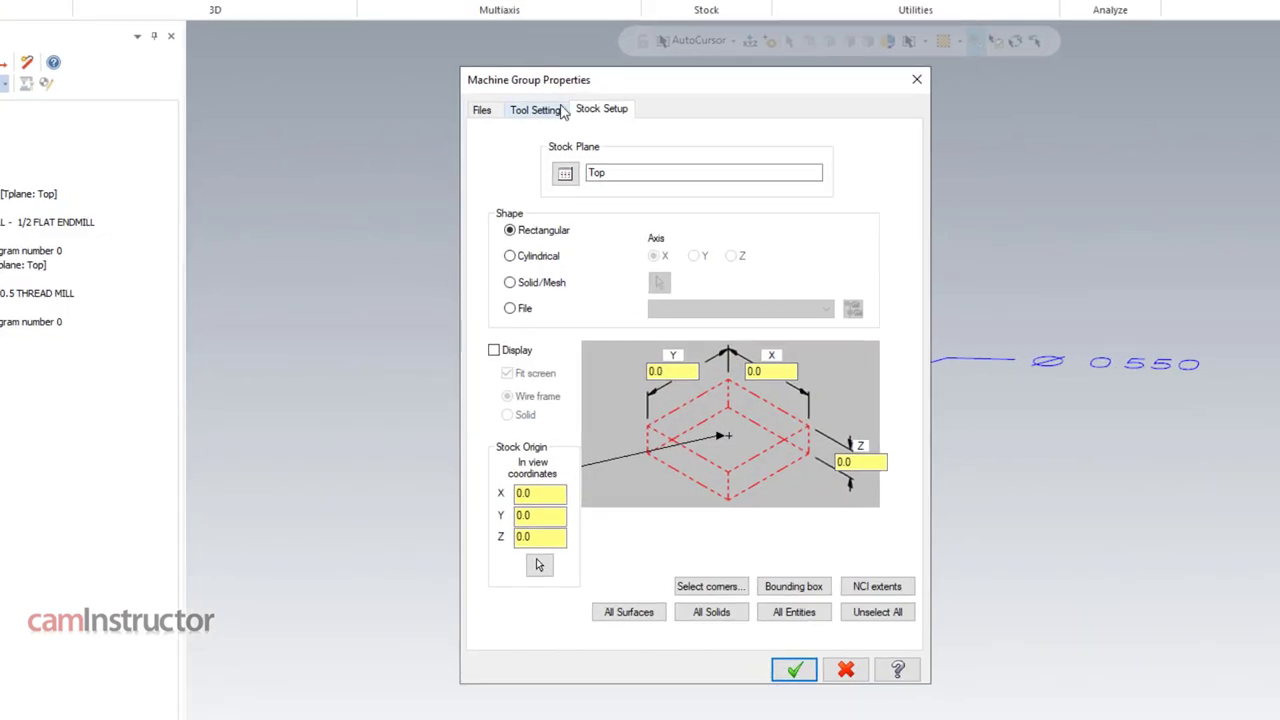
{"action": "left_click", "coordinate": [546, 133]}
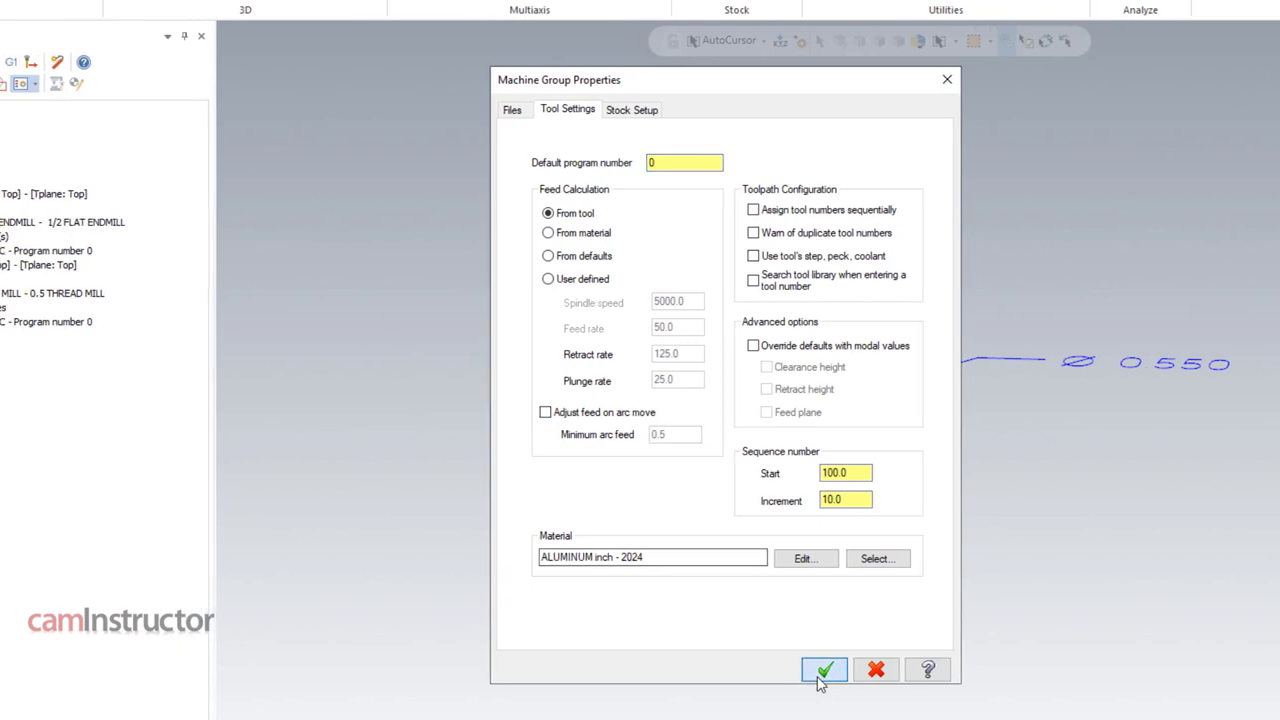
{"action": "left_click", "coordinate": [794, 669]}
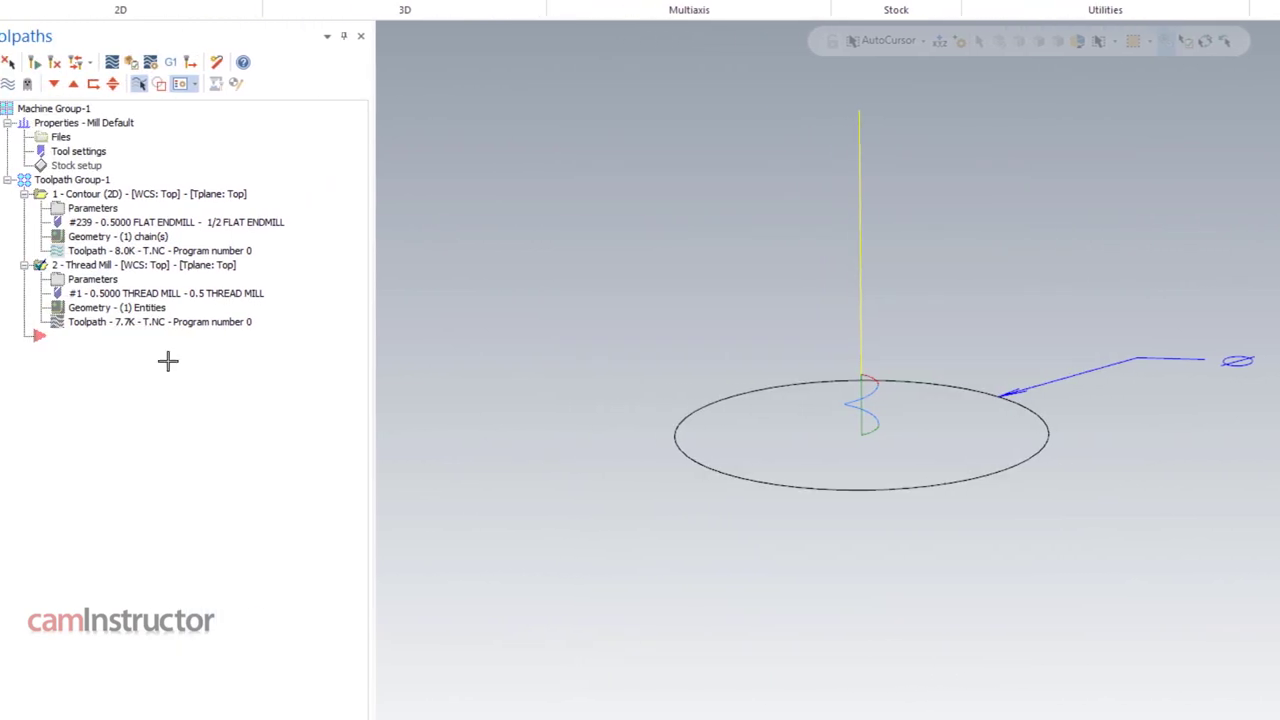
{"action": "left_click", "coordinate": [114, 264]}
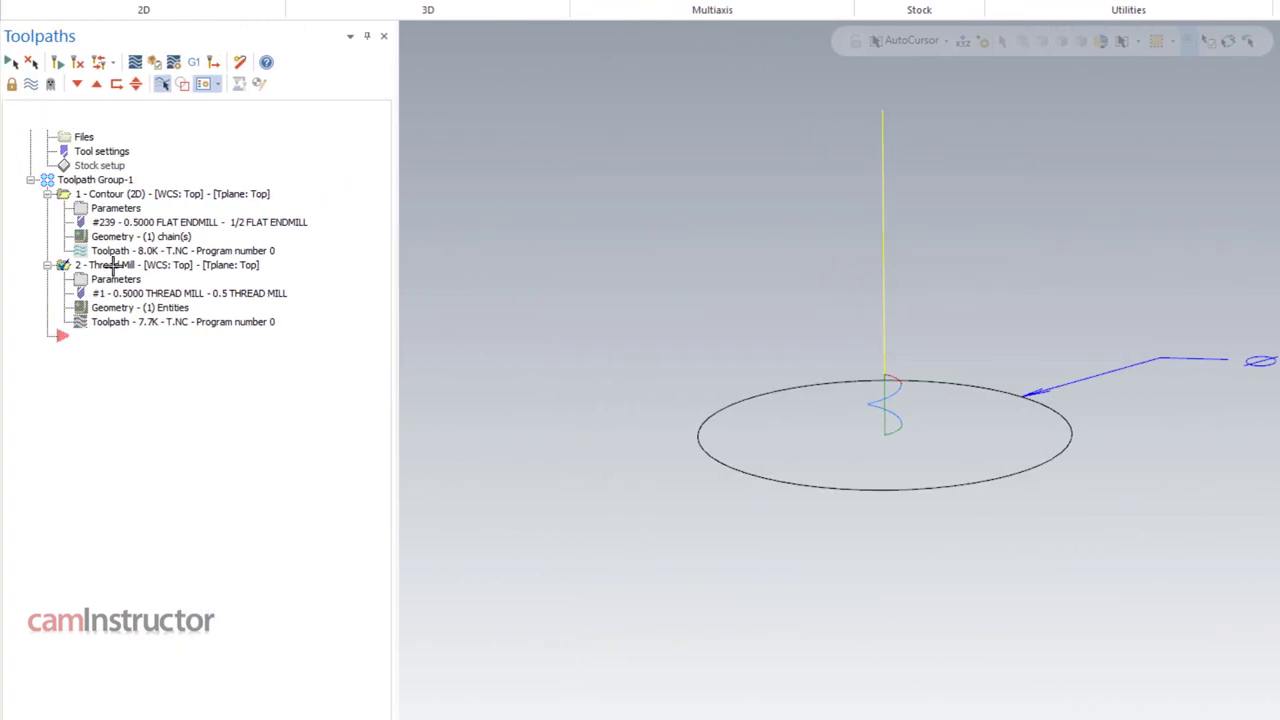
{"action": "left_click", "coordinate": [57, 62]}
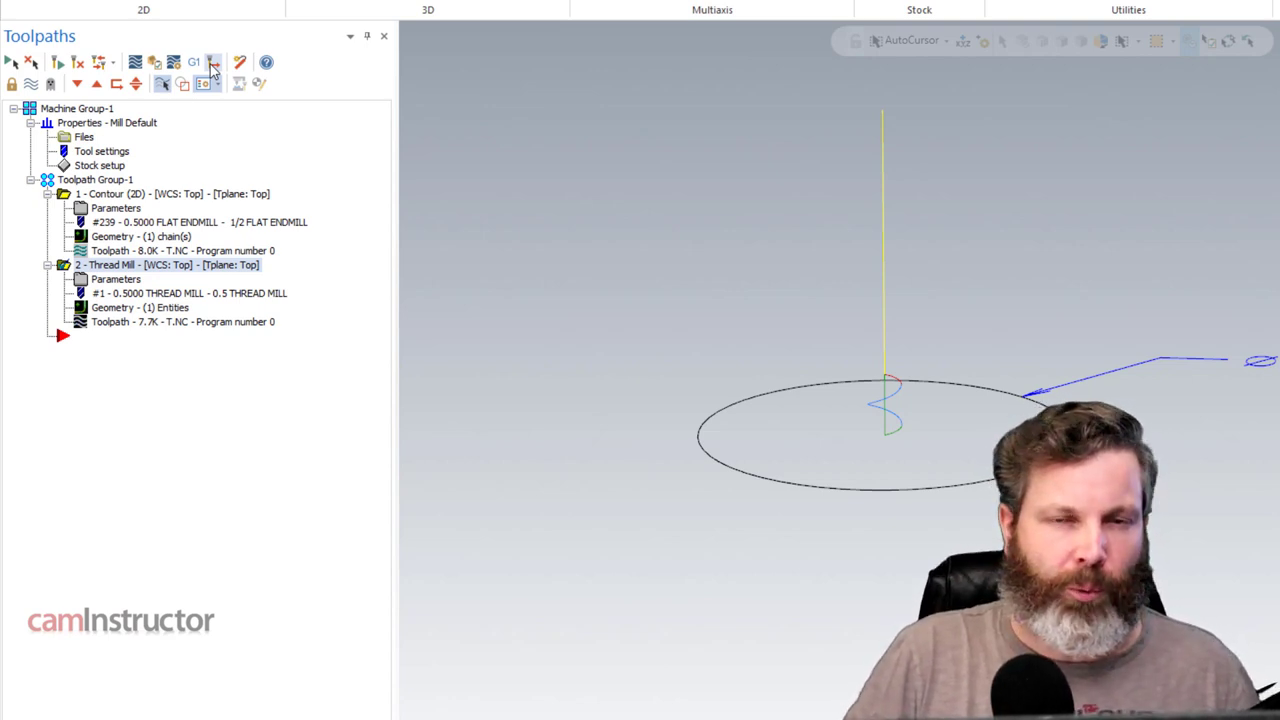
Step: Open Highfeed machining for the Thread Mill operation and review its optimization parameters and stock setup
{"action": "left_click", "coordinate": [212, 66]}
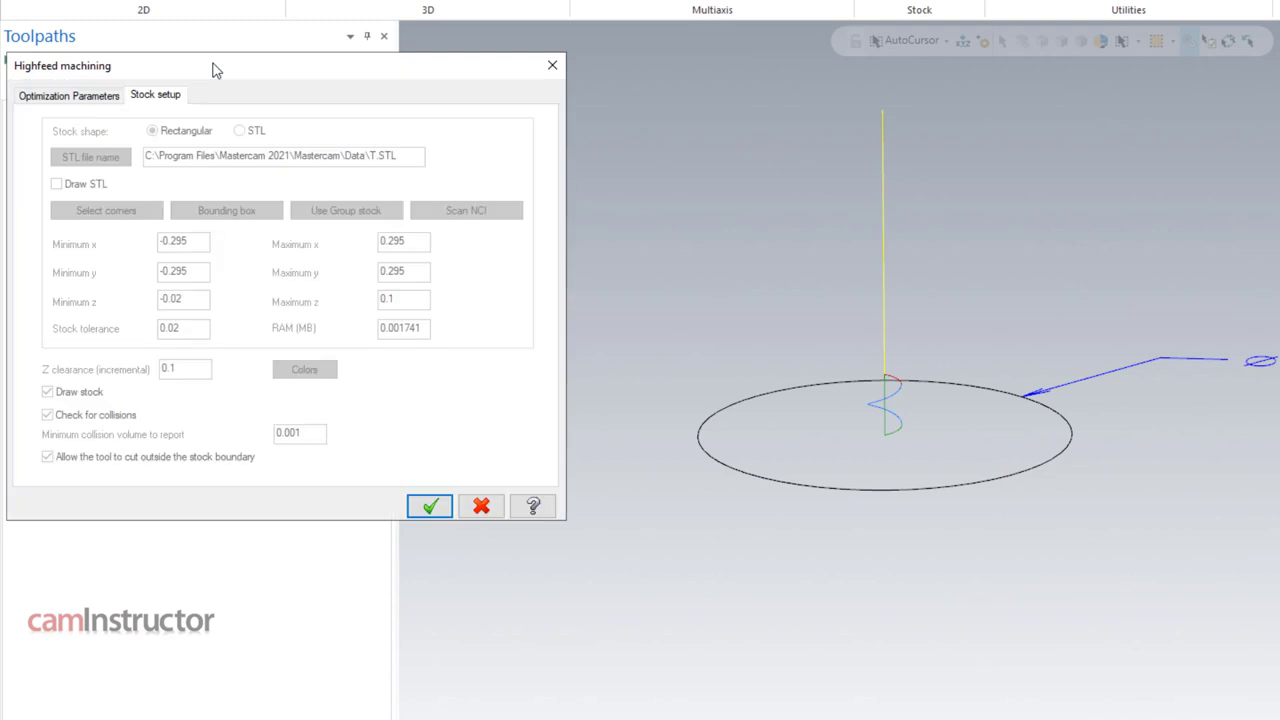
{"action": "left_click_drag", "start_coordinate": [212, 67], "coordinate": [739, 141]}
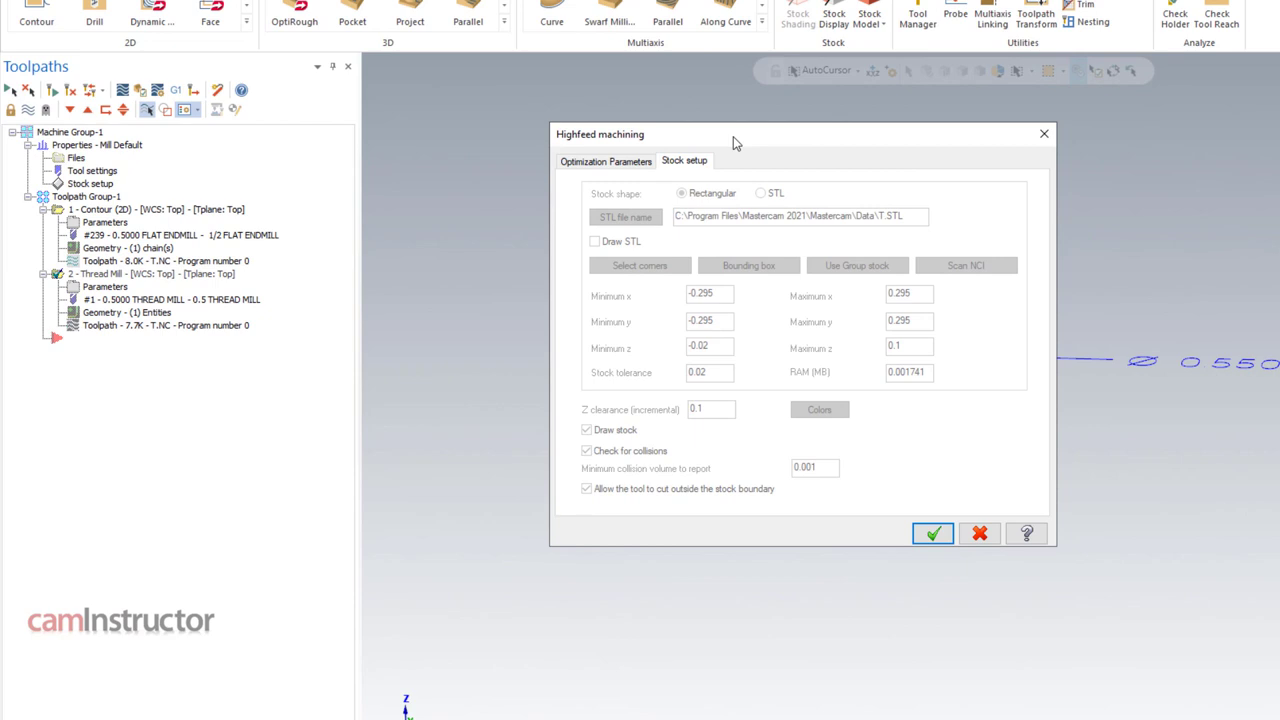
{"action": "left_click", "coordinate": [596, 161]}
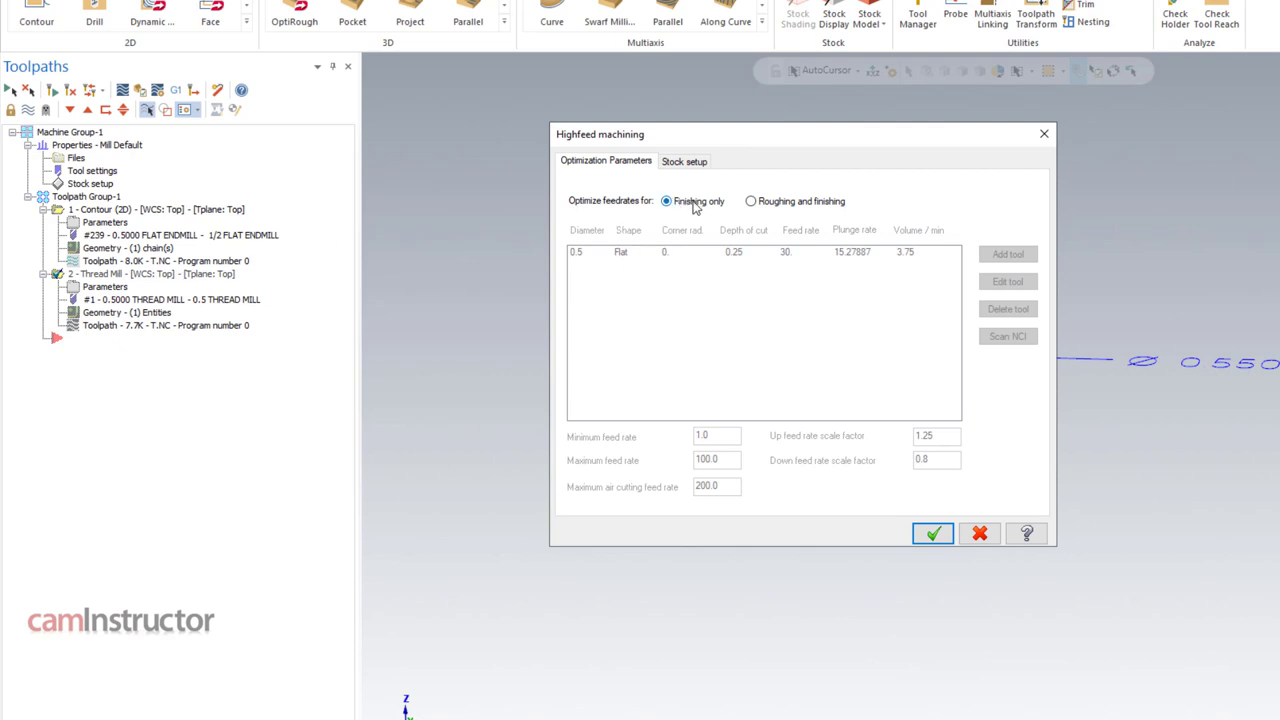
{"action": "left_click_drag", "start_coordinate": [806, 137], "coordinate": [763, 148]}
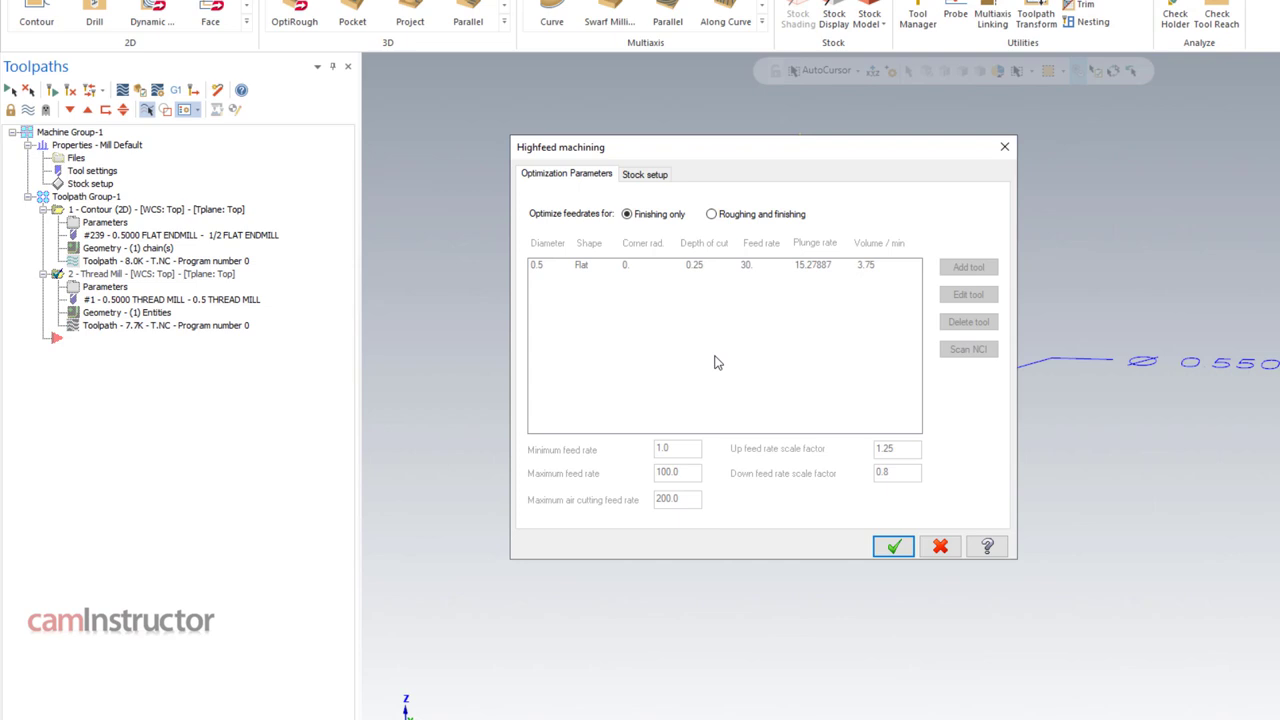
{"action": "left_click", "coordinate": [645, 176]}
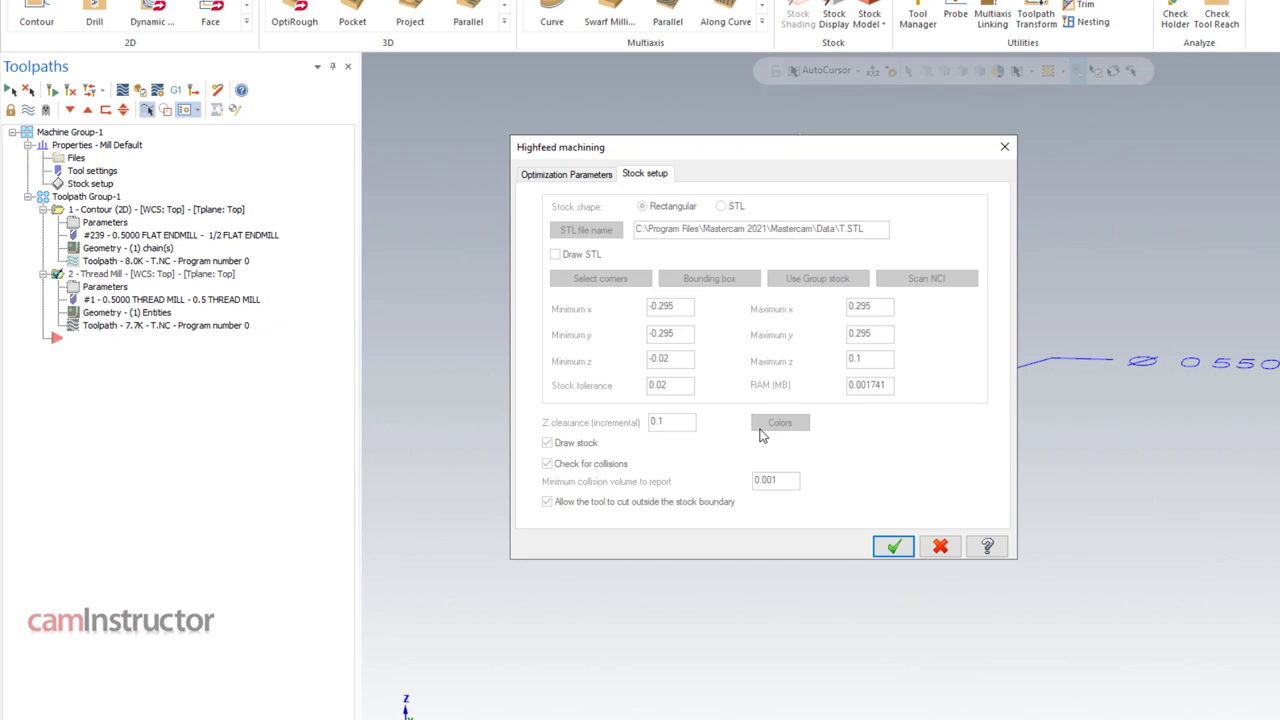
Step: Run the Finishing only Highfeed optimization on the Thread Mill operation and keep the optimized operation
{"action": "left_click", "coordinate": [893, 546]}
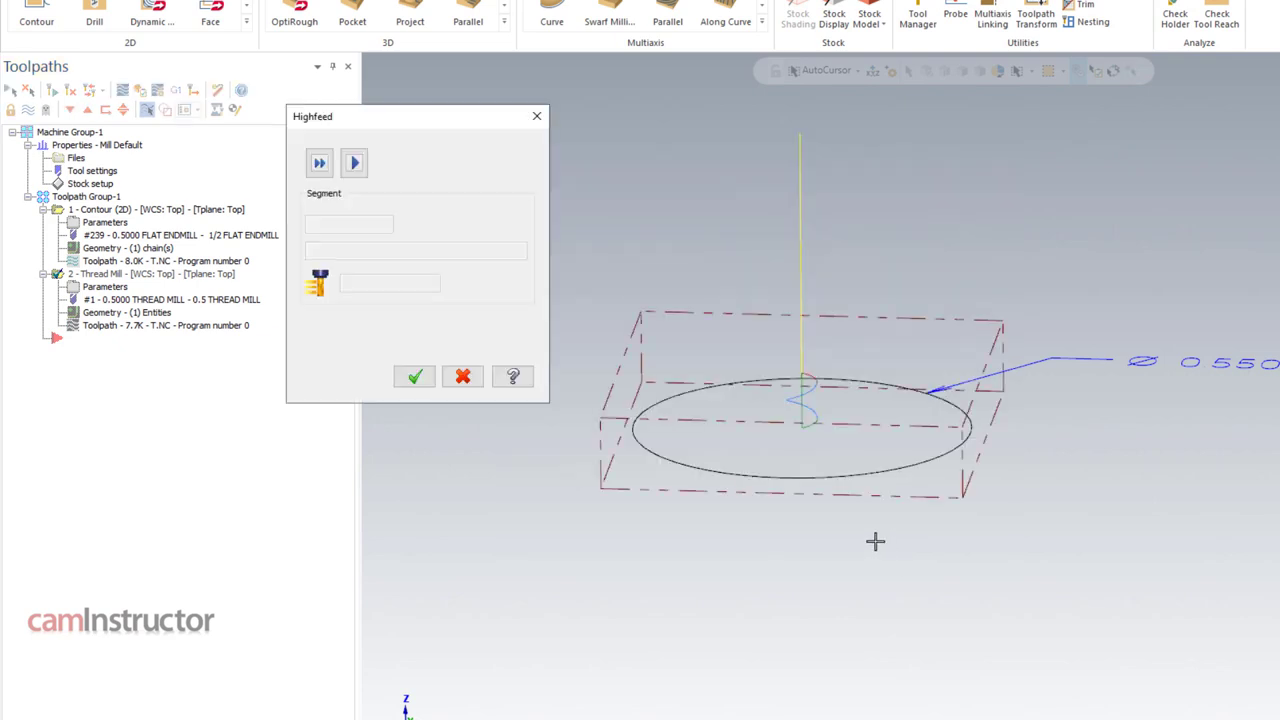
{"action": "left_click", "coordinate": [356, 165]}
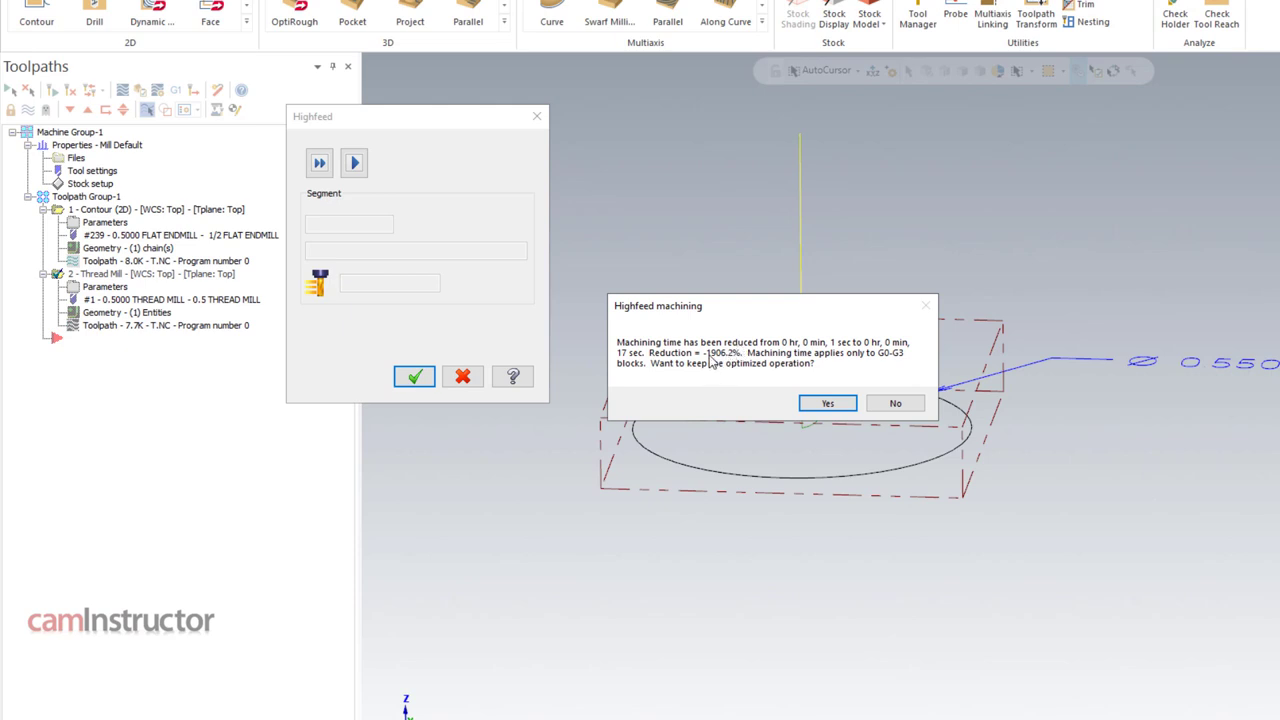
{"action": "left_click", "coordinate": [828, 403]}
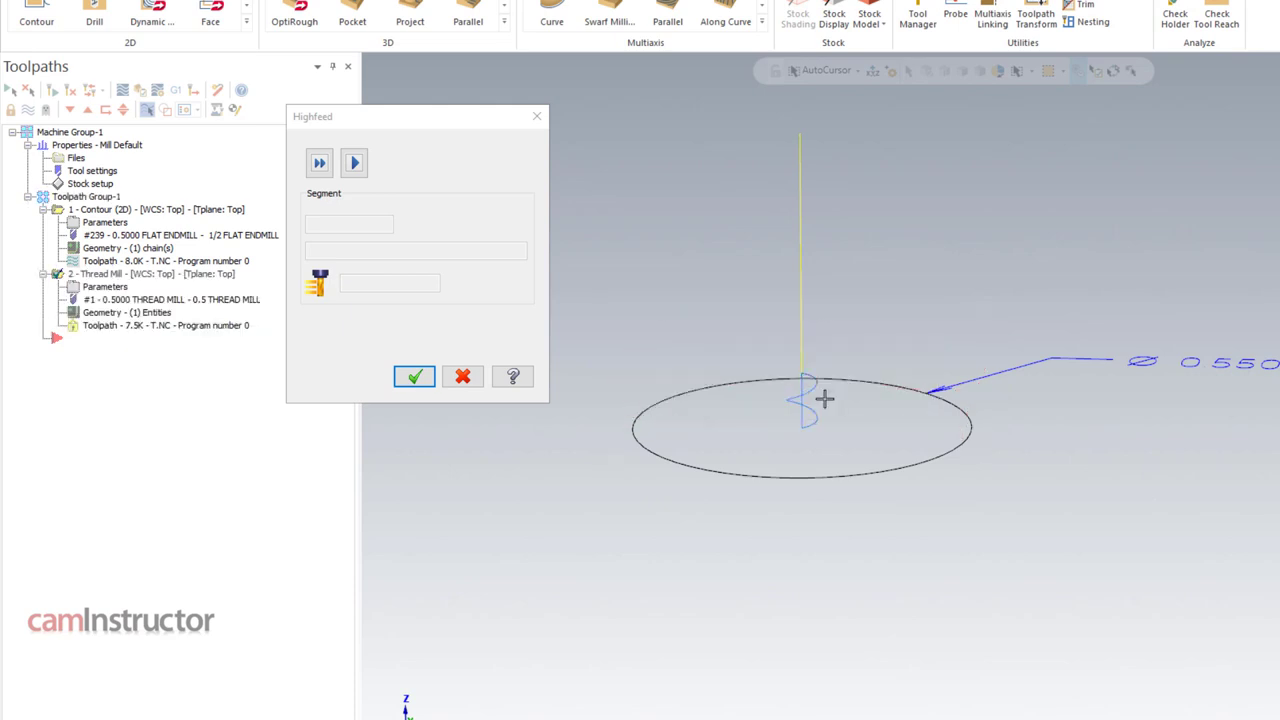
{"action": "left_click", "coordinate": [412, 379]}
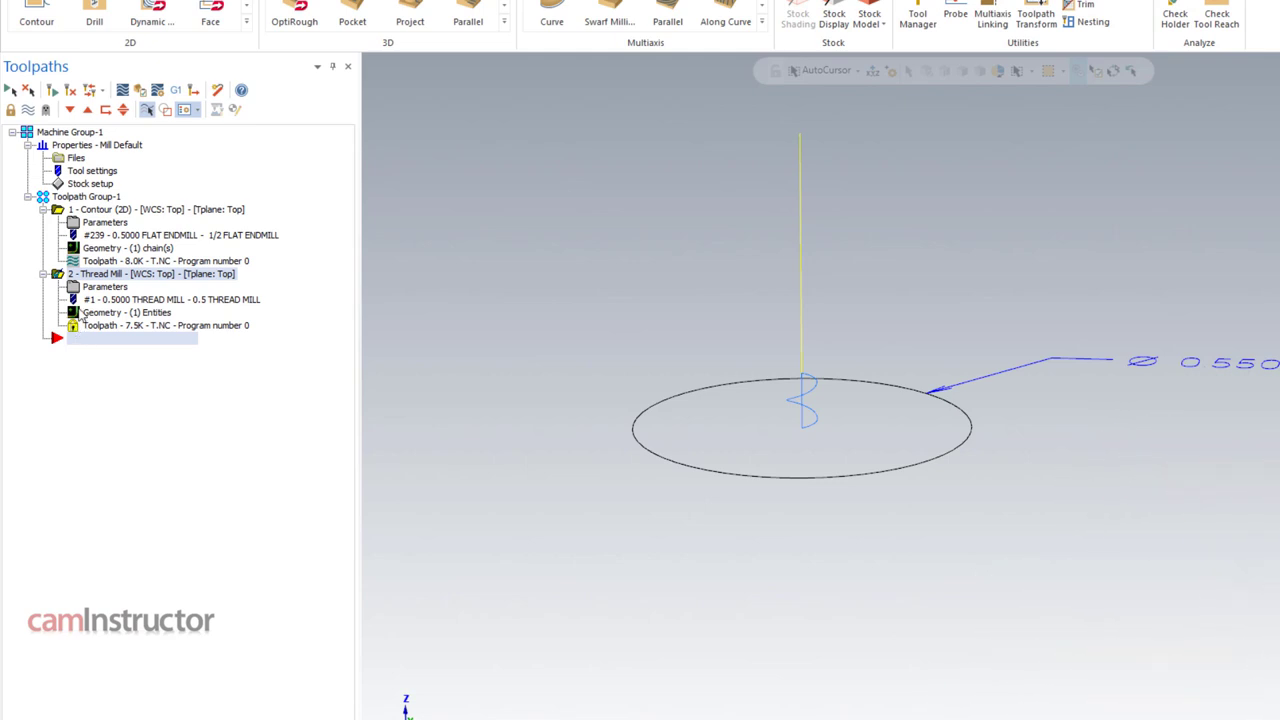
Step: Backplot the Highfeed-optimized Thread Mill operation, step through its arc moves to examine their feed rates, and close the backplot
{"action": "left_click", "coordinate": [122, 90]}
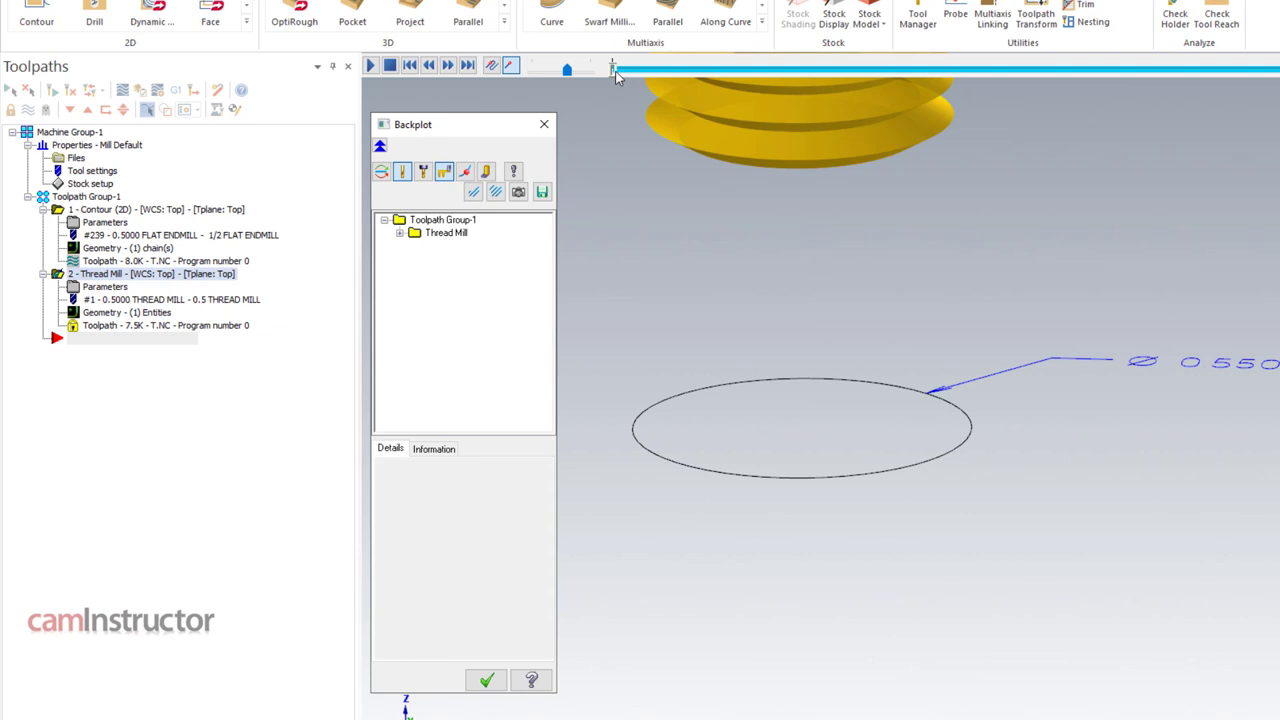
{"action": "left_click", "coordinate": [448, 65]}
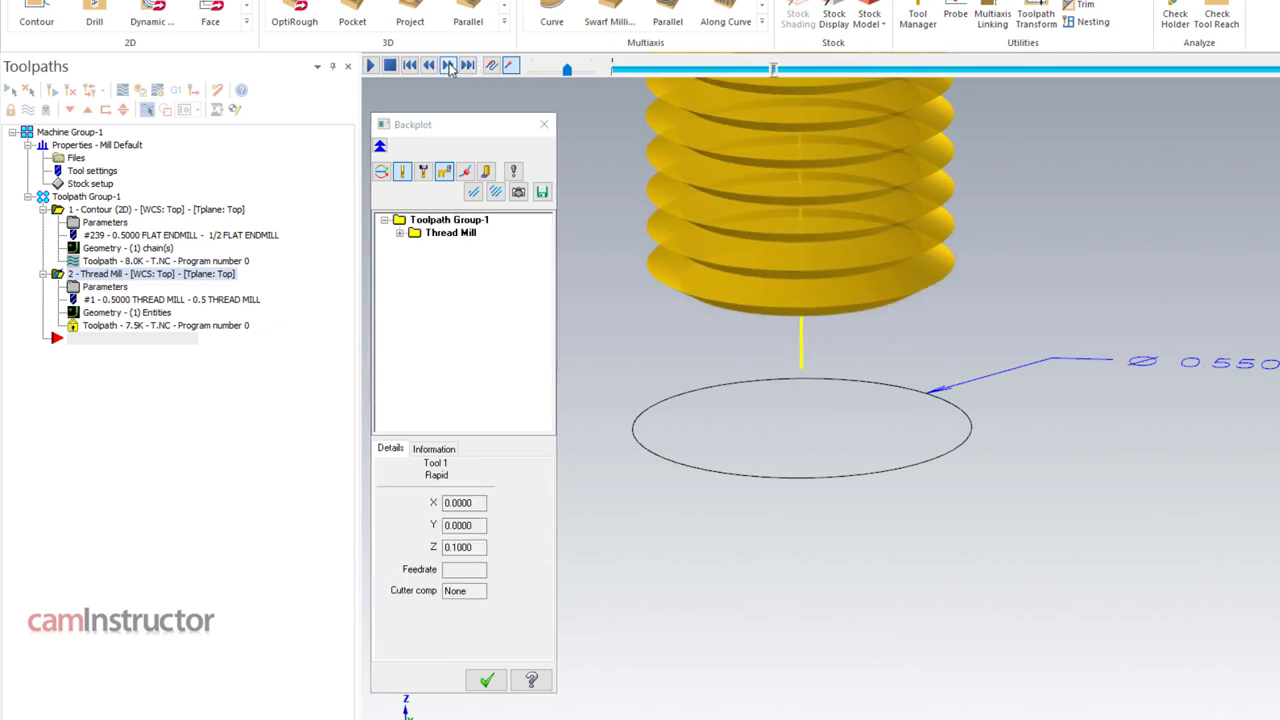
{"action": "left_click", "coordinate": [448, 65]}
{"action": "left_click", "coordinate": [448, 65]}
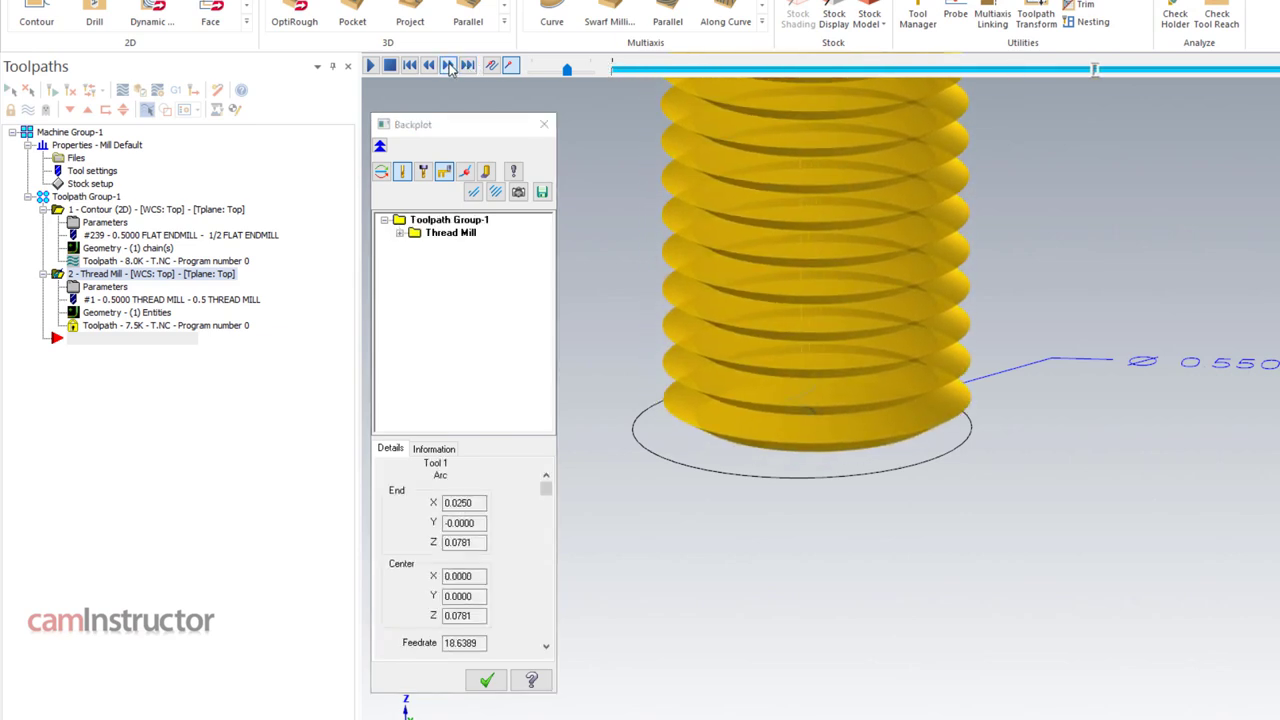
{"action": "left_click", "coordinate": [448, 65]}
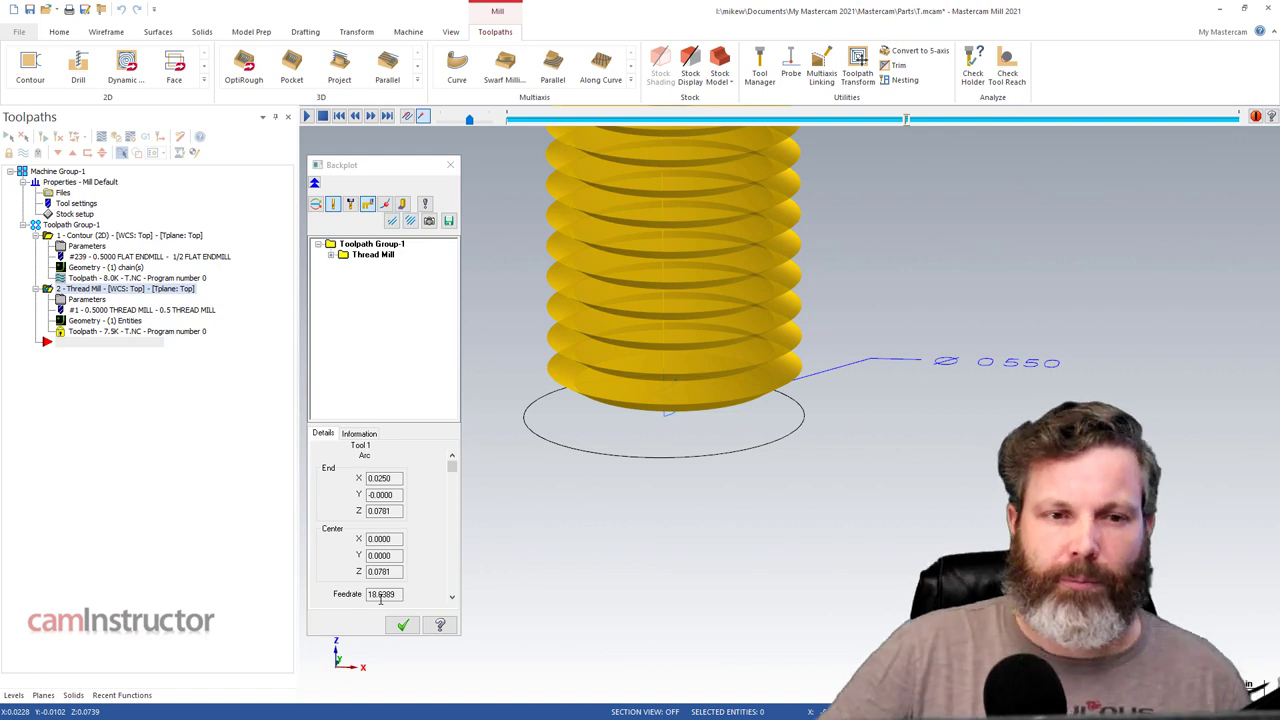
{"action": "left_click", "coordinate": [380, 172]}
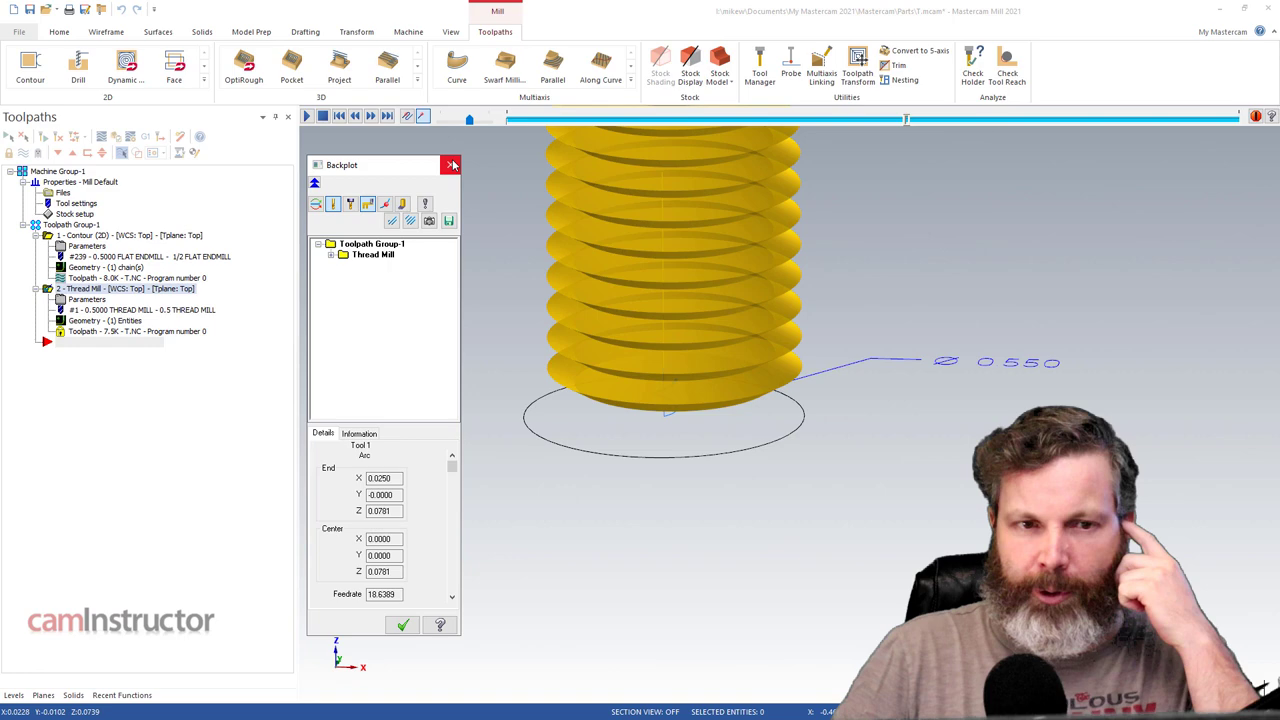
{"action": "left_click", "coordinate": [451, 165]}
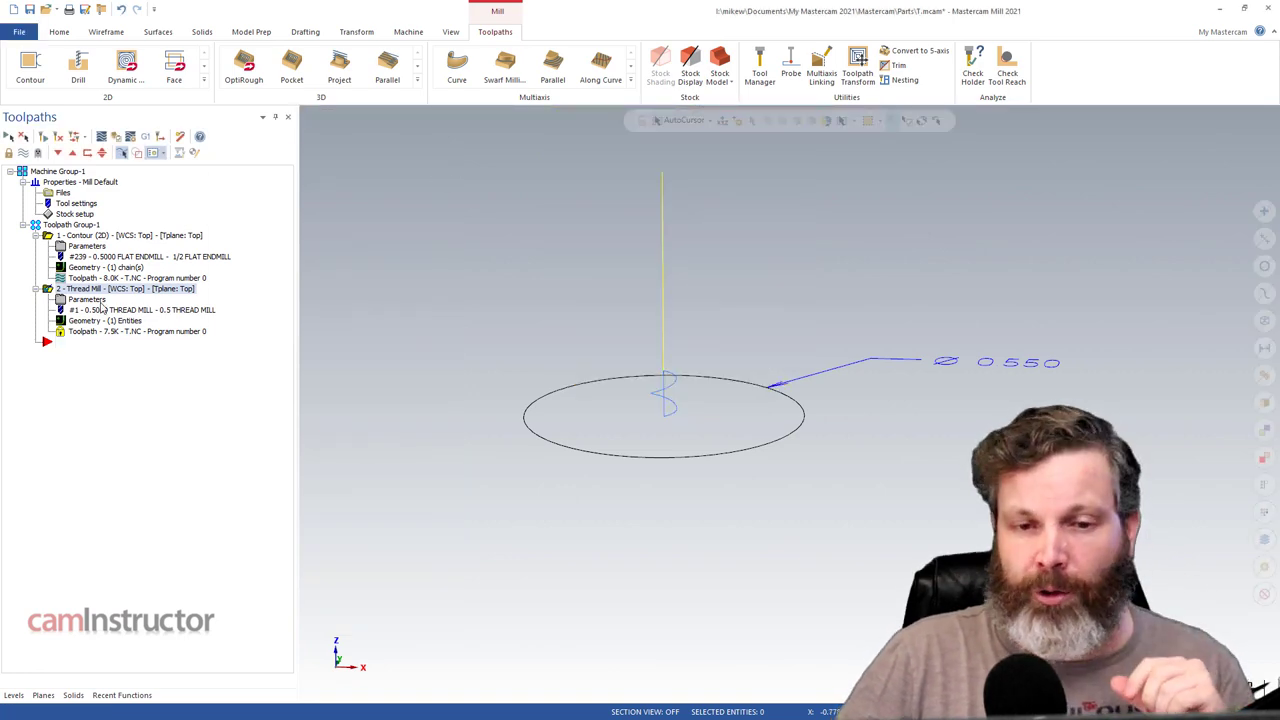
{"action": "left_click", "coordinate": [100, 302]}
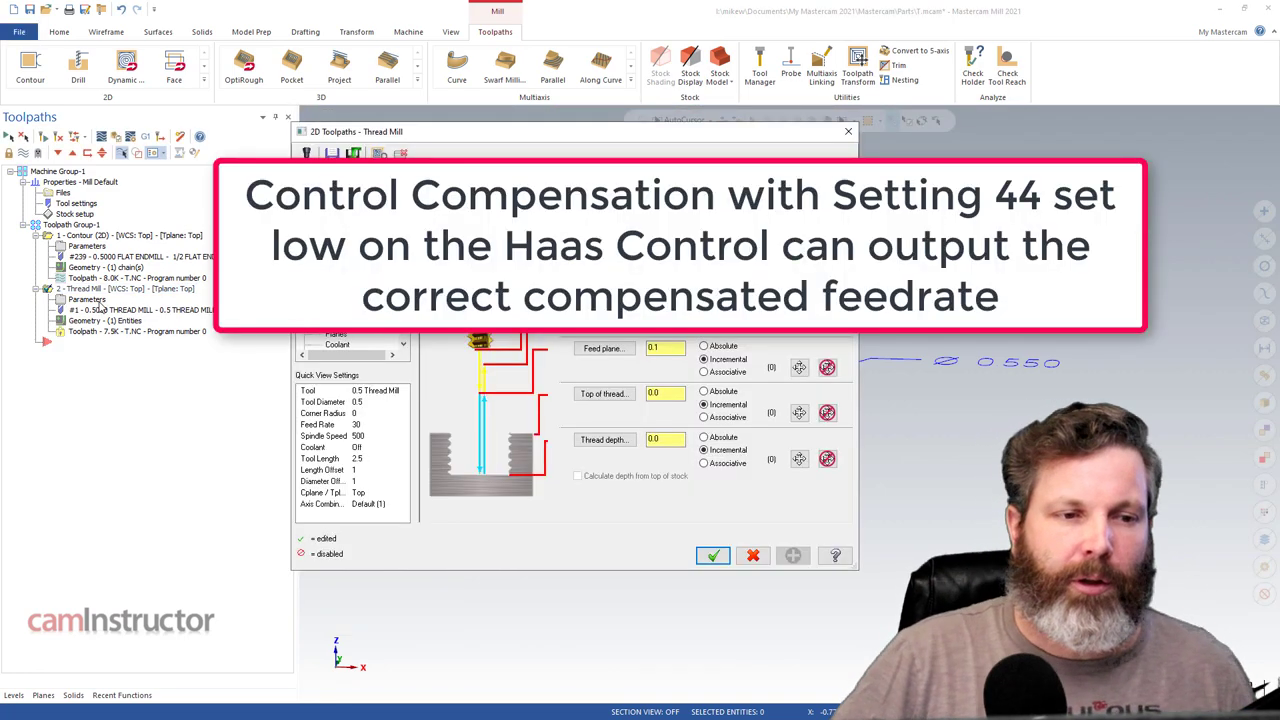
{"action": "left_click", "coordinate": [848, 131]}
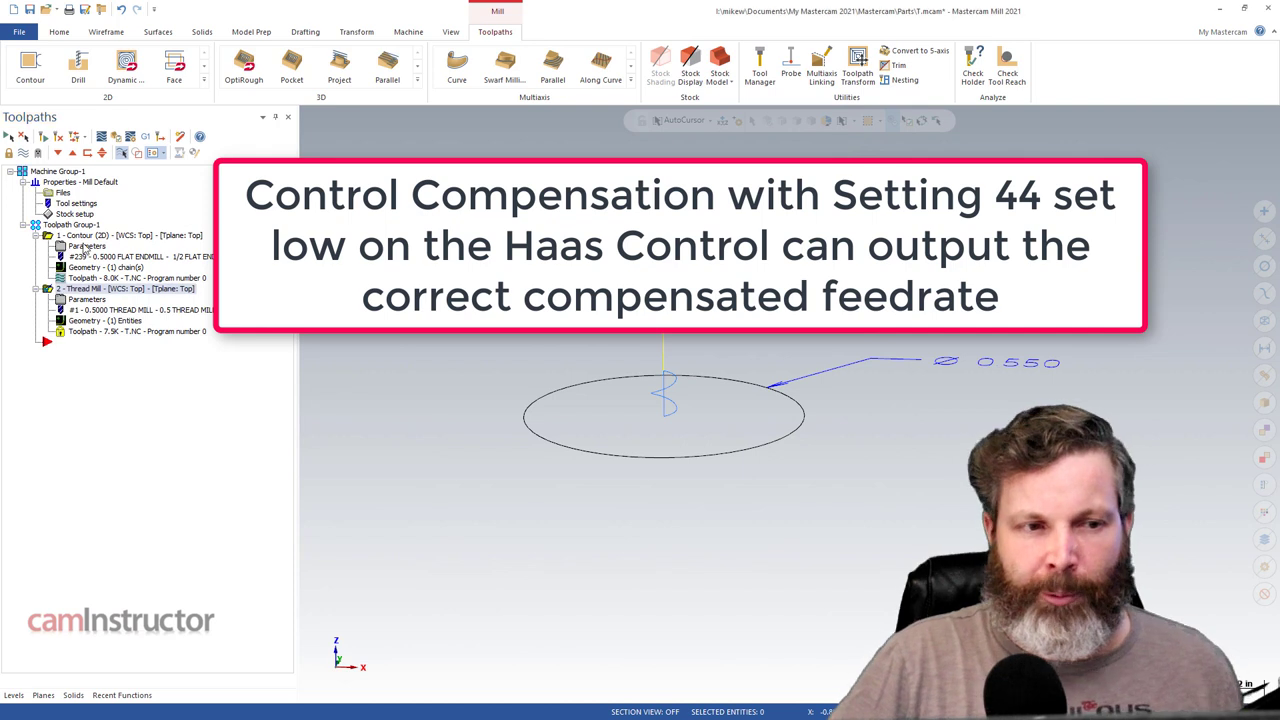
{"action": "left_click", "coordinate": [106, 236]}
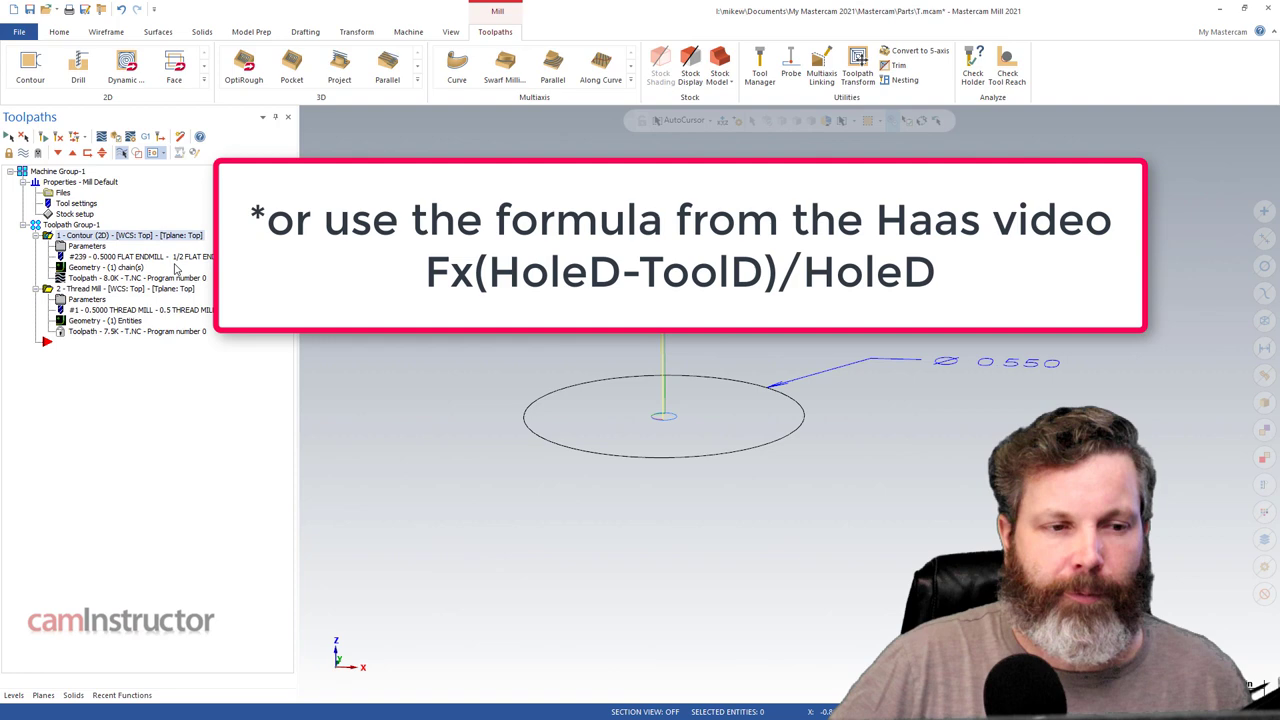
Step: Set the 0.5 Thread Mill's feed rate to 2.7 in the thread milling operation and regenerate its toolpath
{"action": "left_click", "coordinate": [140, 288]}
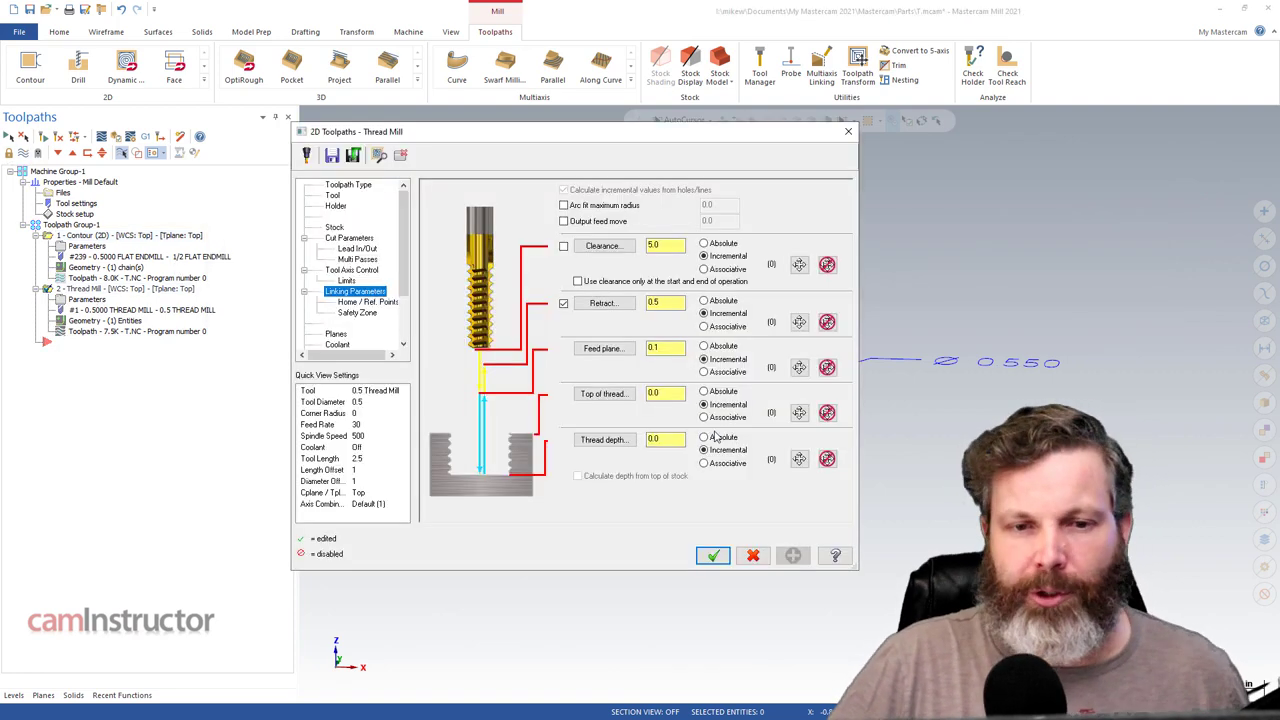
{"action": "left_click", "coordinate": [348, 185]}
{"action": "left_click", "coordinate": [332, 195]}
{"action": "left_click_drag", "start_coordinate": [745, 355], "coordinate": [701, 356]}
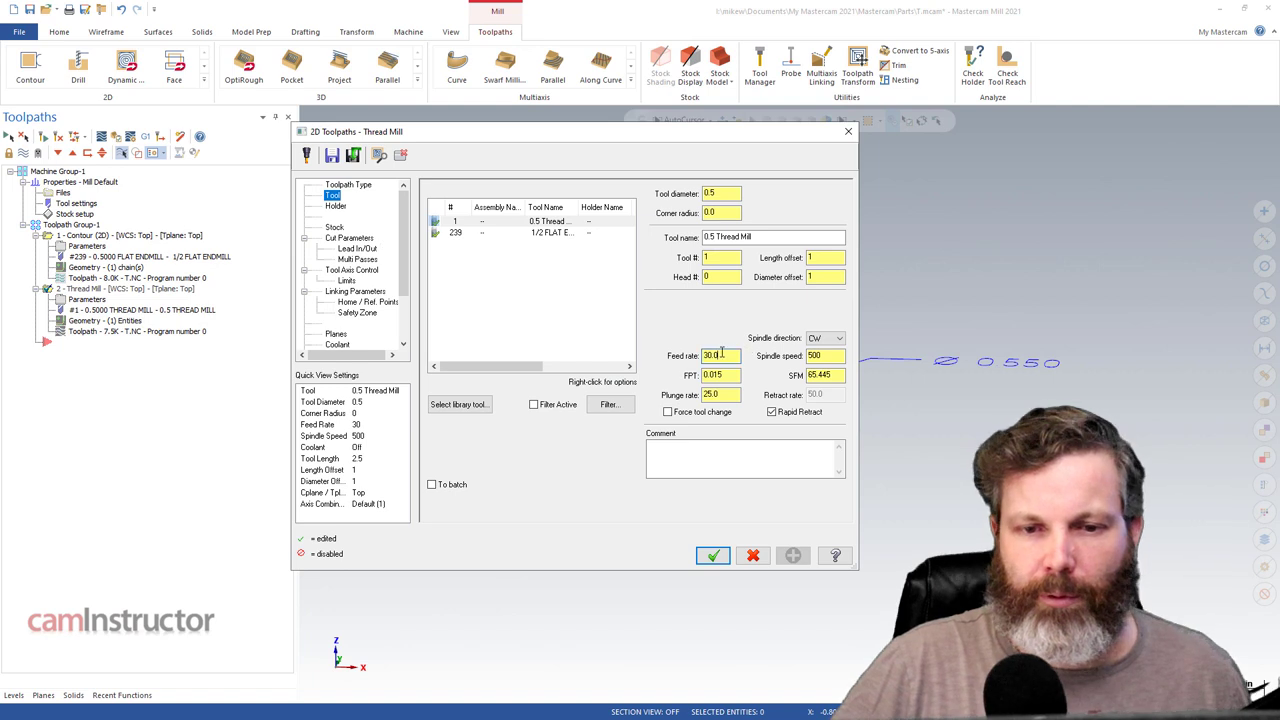
{"action": "type", "text": "2.7"}
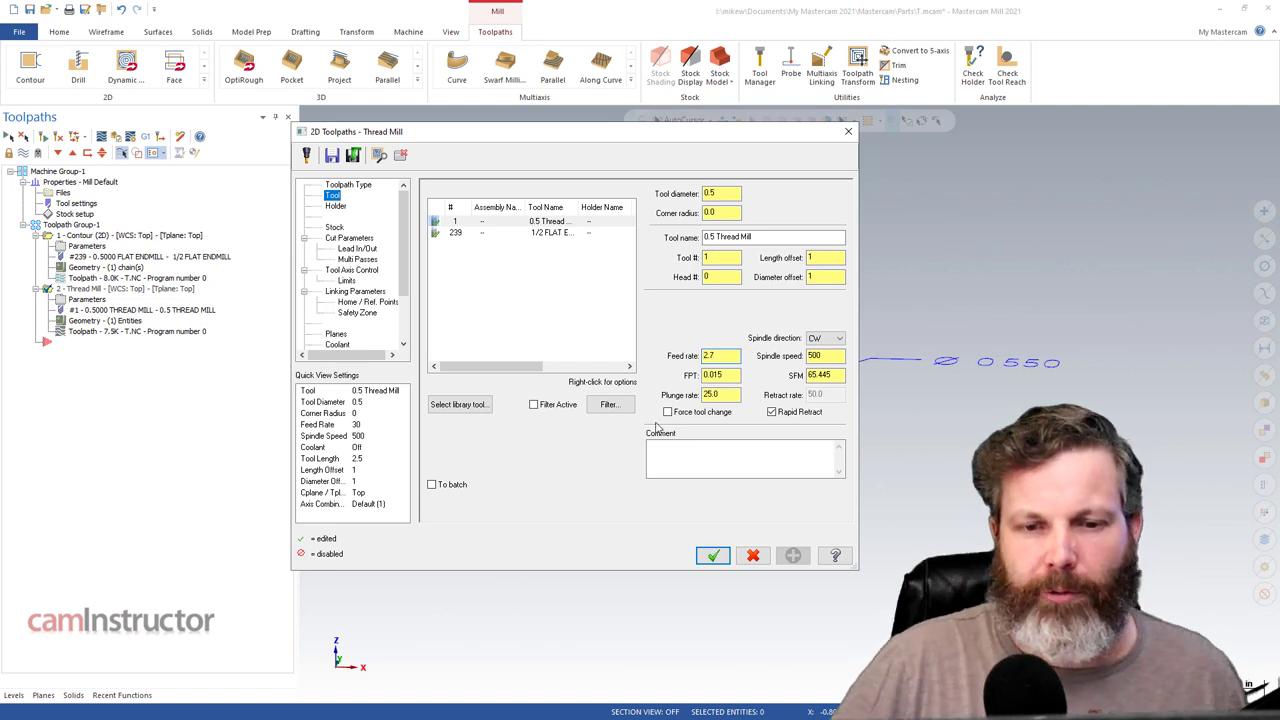
{"action": "left_click", "coordinate": [711, 555]}
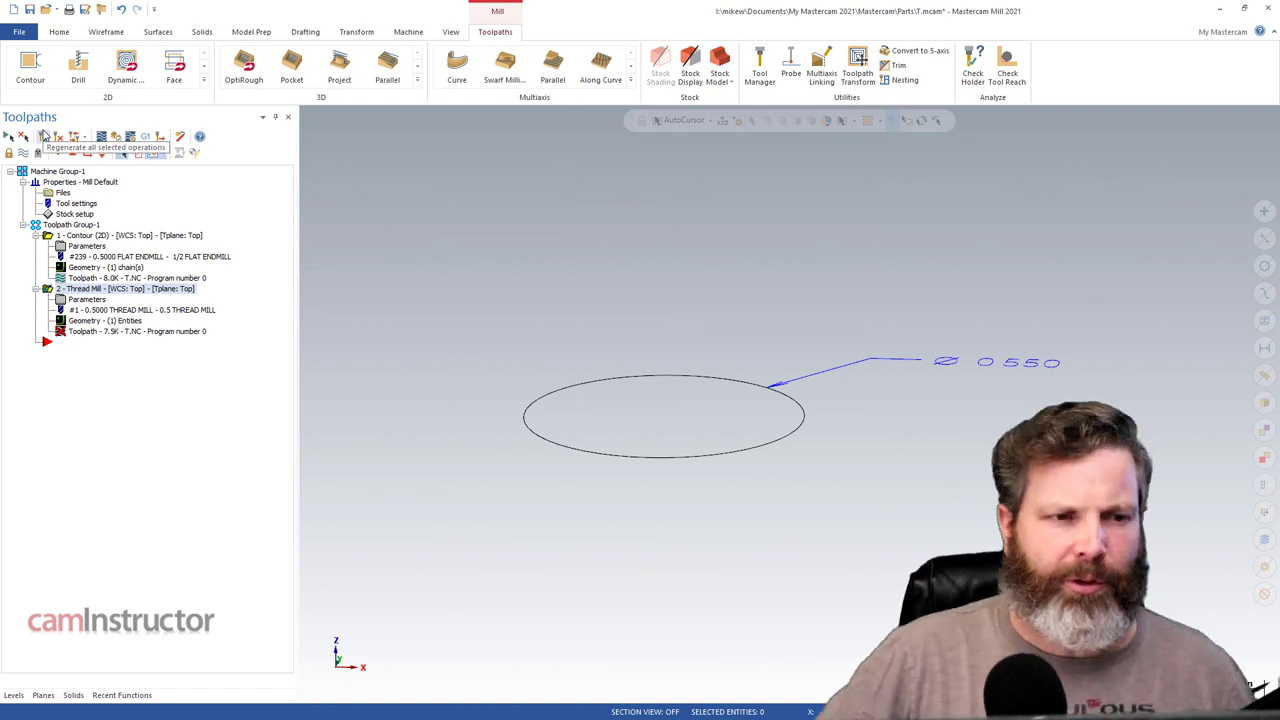
{"action": "left_click", "coordinate": [44, 136]}
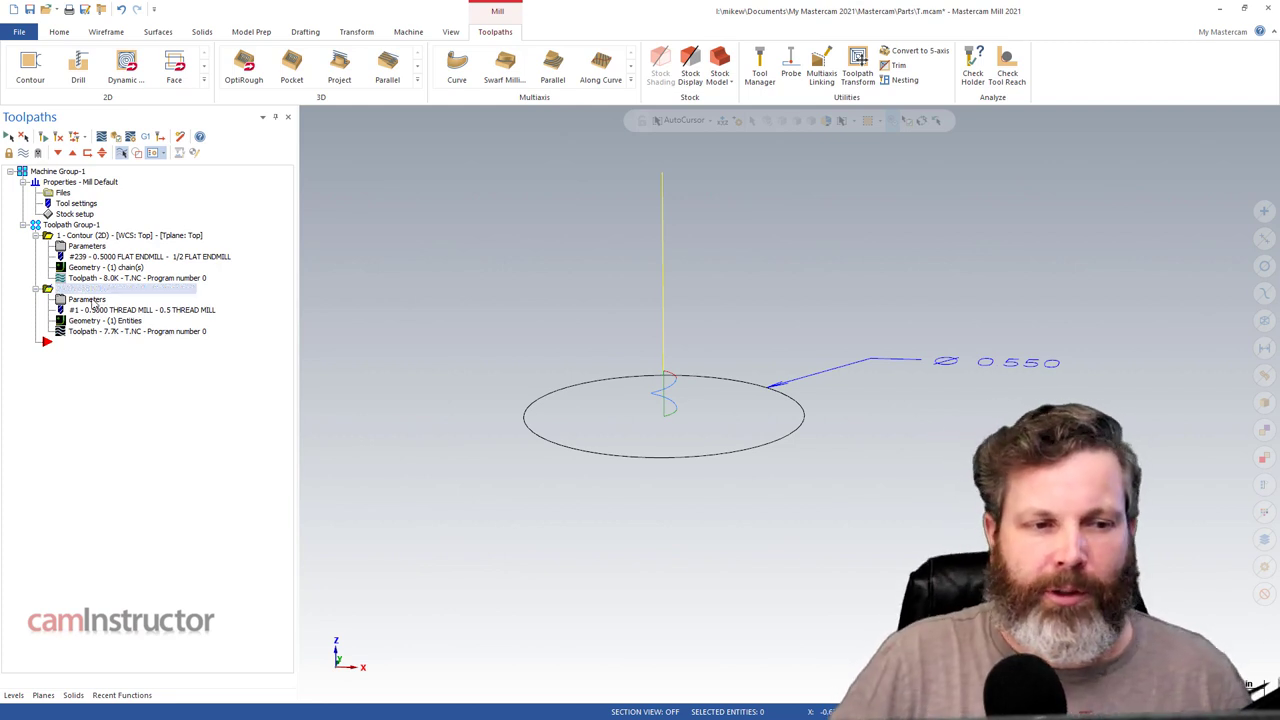
Step: Examine the Thread Mill operation's miscellaneous integer and real values, and close its parameters without changes
{"action": "left_click", "coordinate": [91, 301]}
{"action": "scroll", "coordinate": [393, 340], "scroll_direction": "down", "scroll_amount": 2}
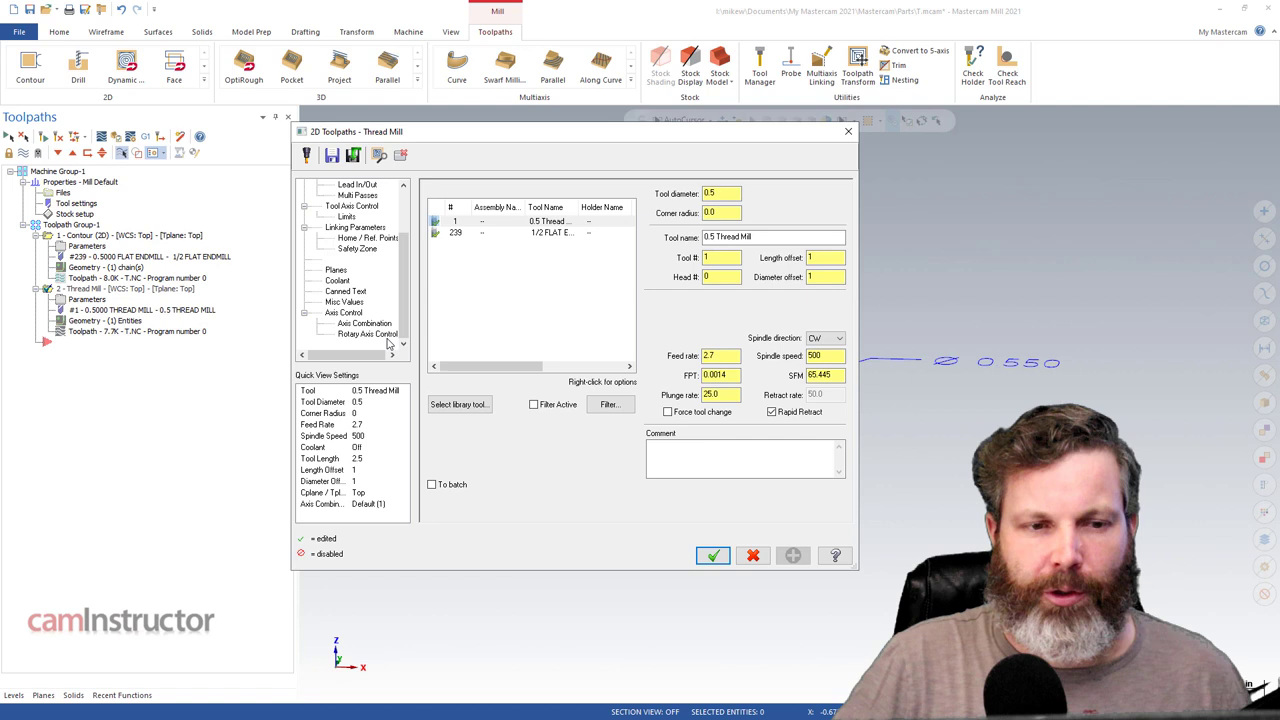
{"action": "left_click", "coordinate": [352, 304]}
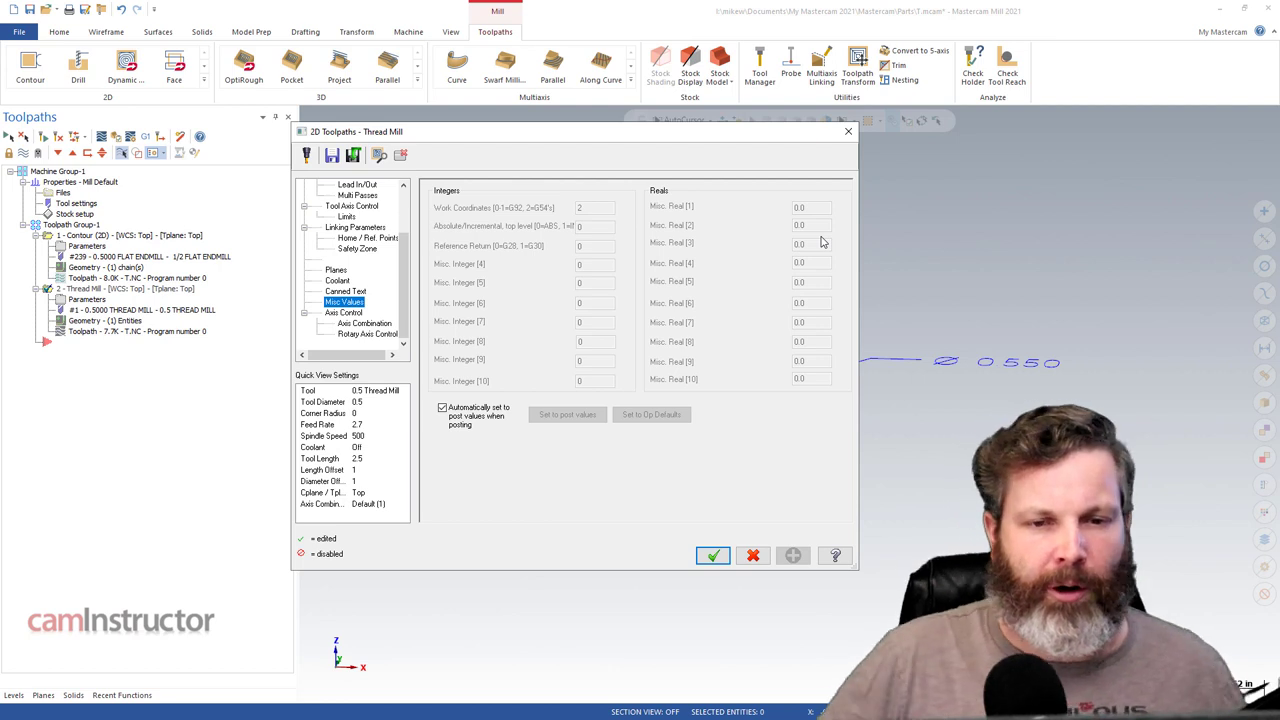
{"action": "left_click", "coordinate": [848, 131]}
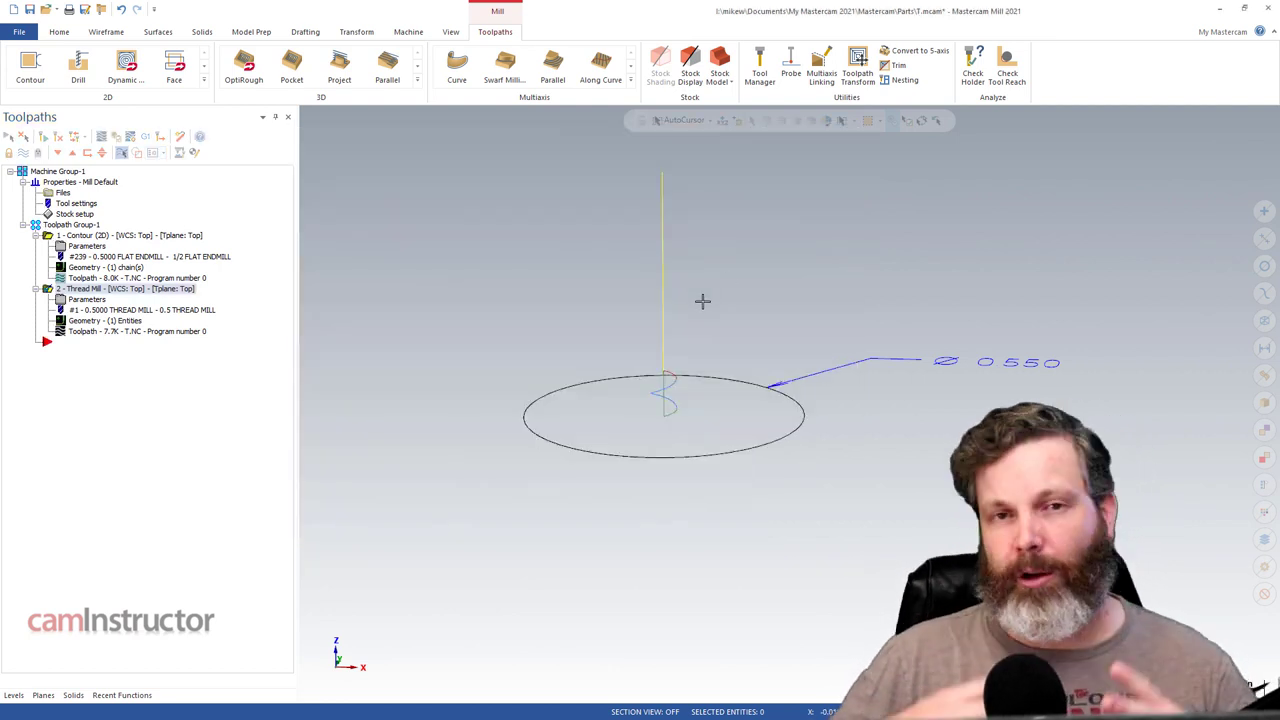